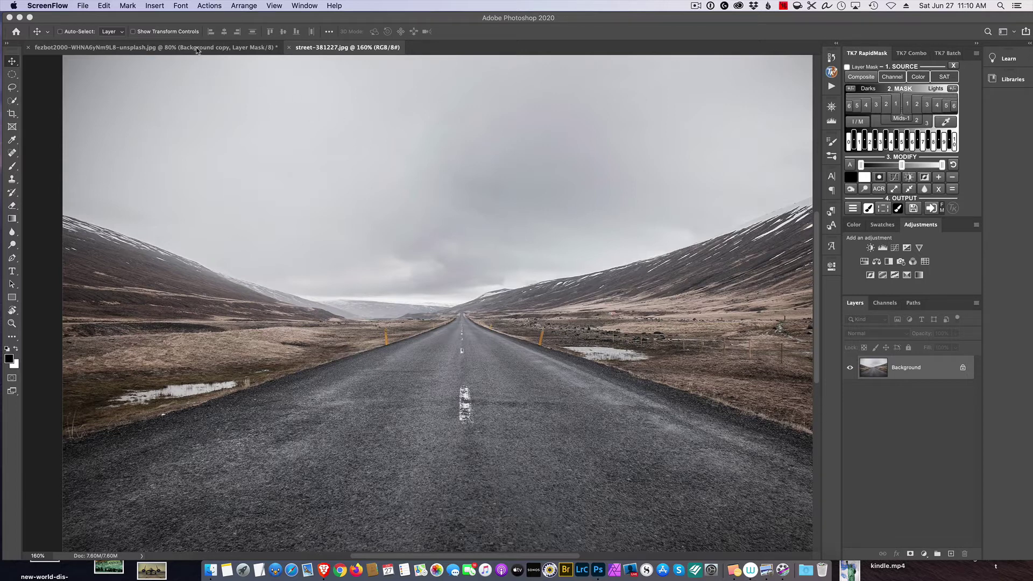
Step: Compare the photo of the woman in the water with the road photo, ending on the road photo
{"action": "left_click", "coordinate": [197, 50]}
{"action": "left_click", "coordinate": [197, 49]}
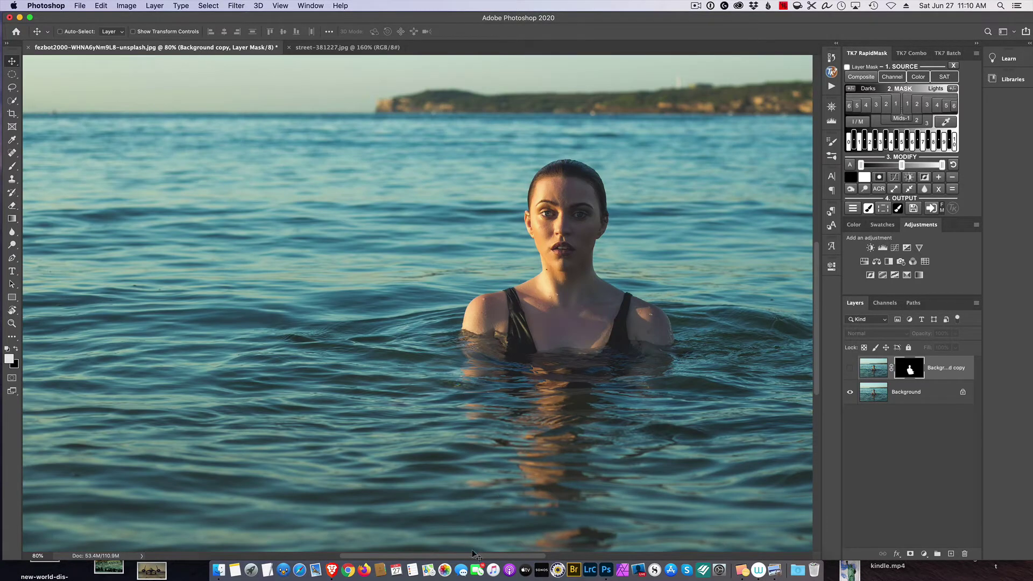
{"action": "left_click_drag", "start_coordinate": [473, 554], "coordinate": [530, 551]}
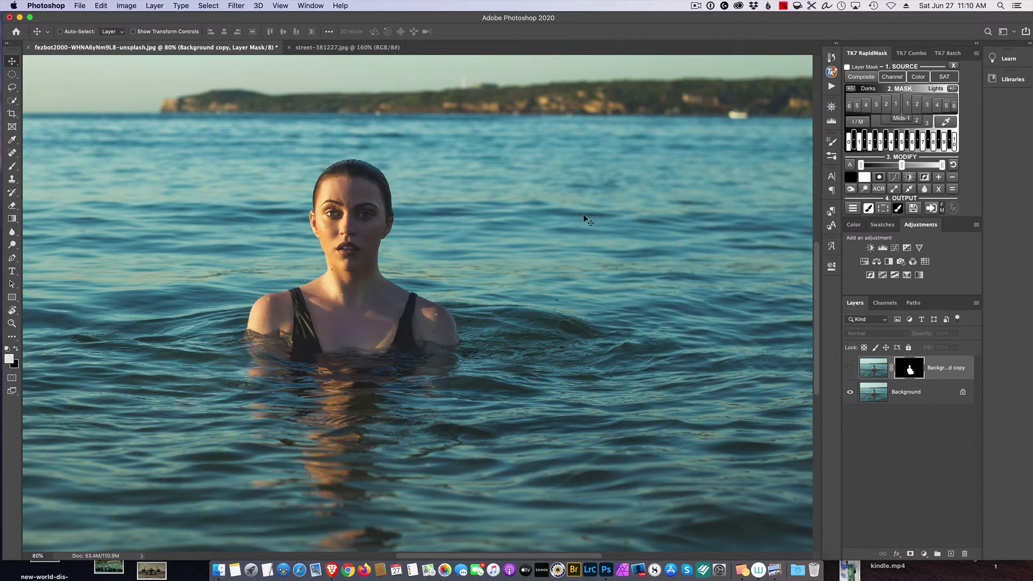
{"action": "left_click", "coordinate": [322, 48]}
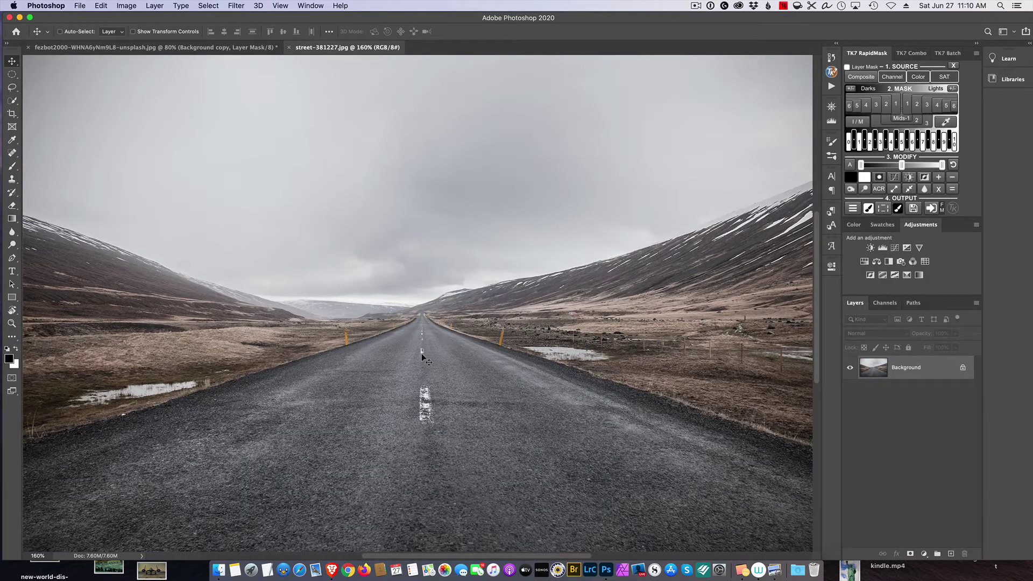
{"action": "left_click", "coordinate": [171, 47]}
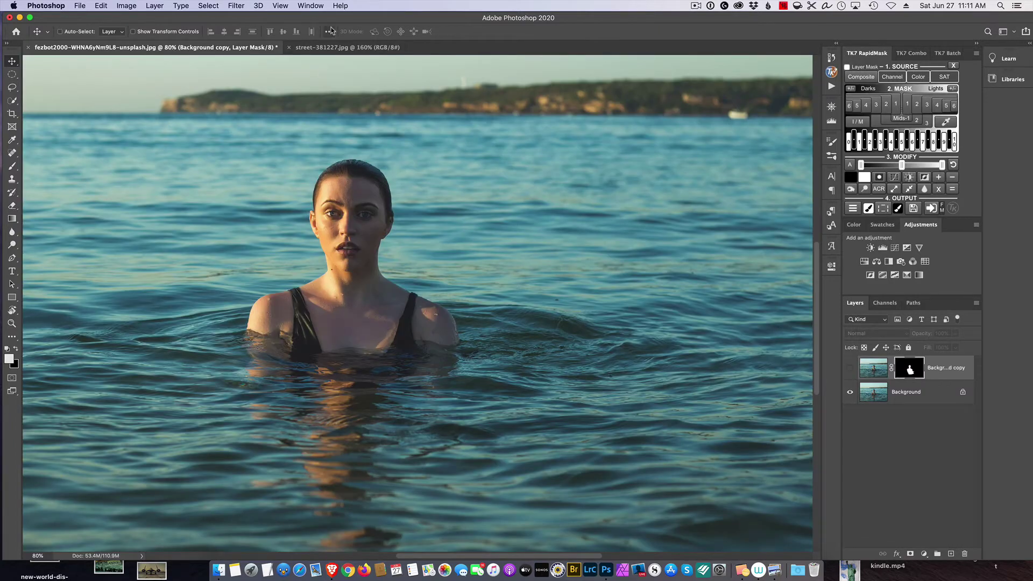
{"action": "left_click", "coordinate": [338, 47]}
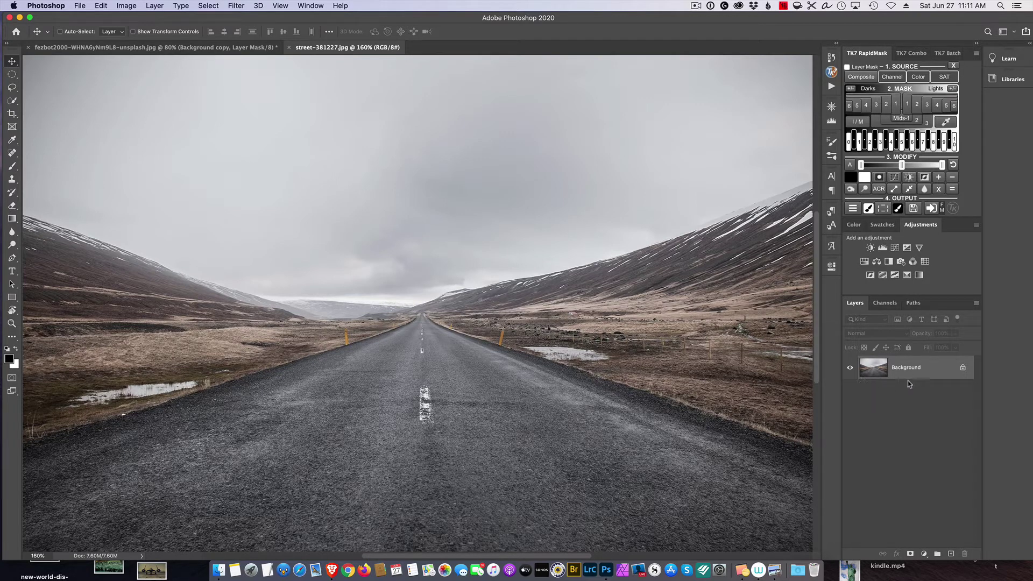
Step: Convert the road photo's Background layer to a smart object
{"action": "right_click", "coordinate": [895, 365]}
{"action": "right_click", "coordinate": [896, 365]}
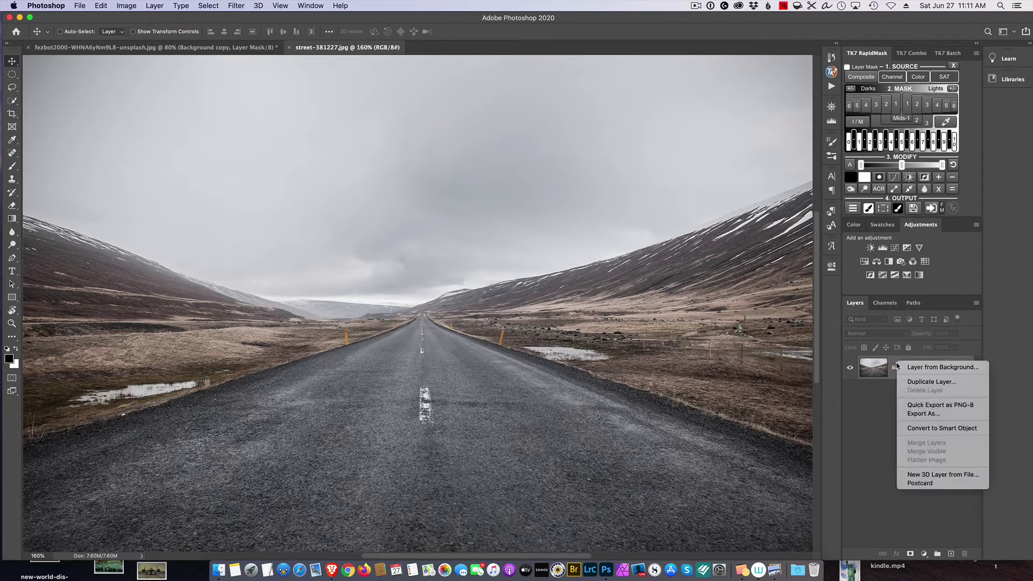
{"action": "left_click", "coordinate": [933, 429]}
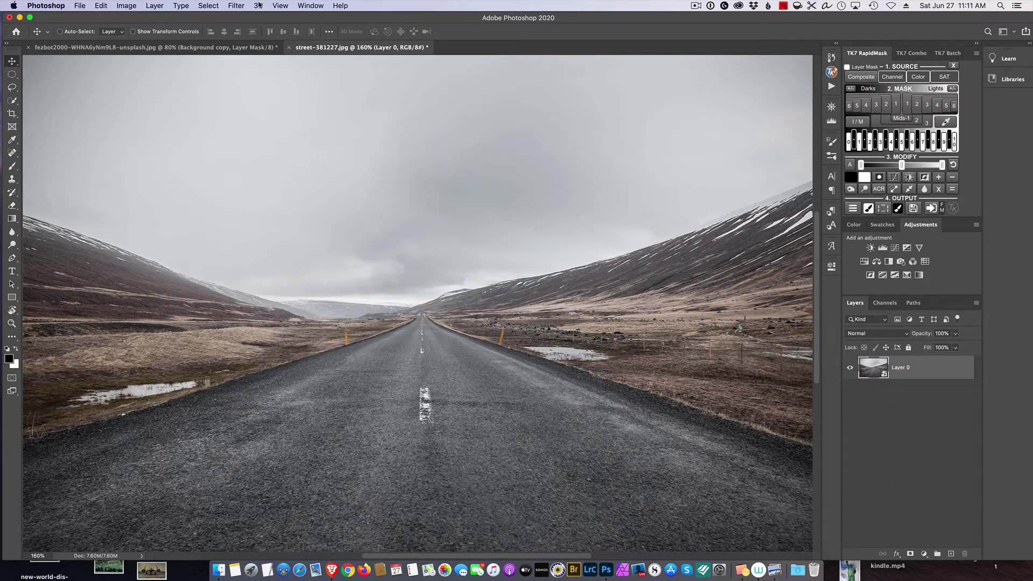
Step: Start the Camera Raw filter on the road layer and set Highlights to -100 and Shadows to -27
{"action": "left_click", "coordinate": [239, 6]}
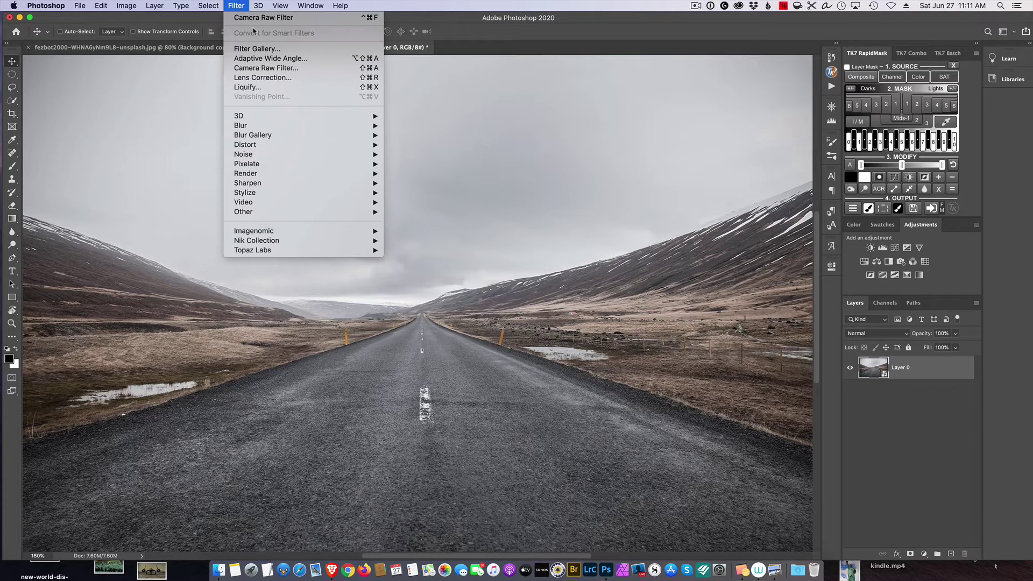
{"action": "left_click", "coordinate": [284, 72]}
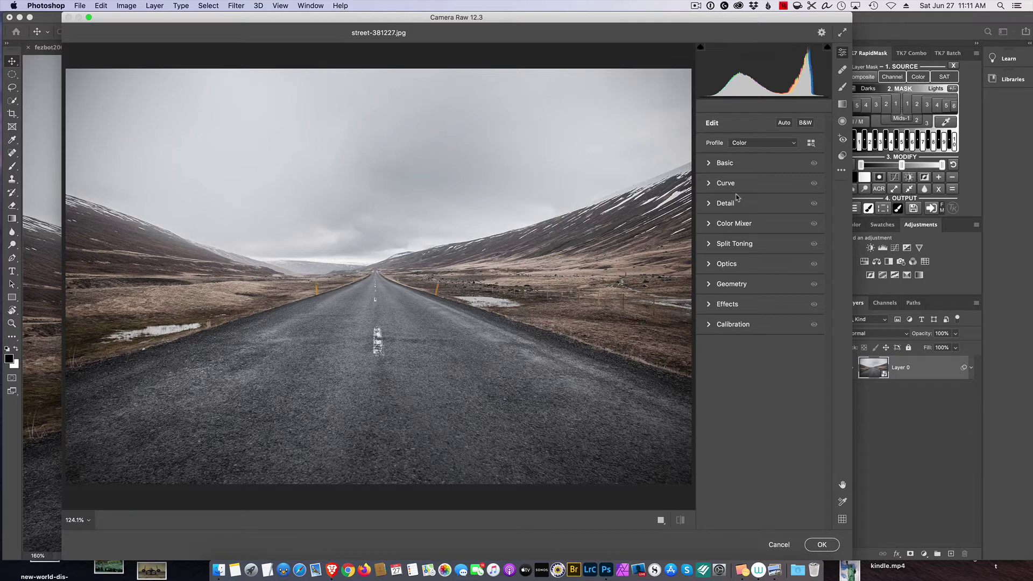
{"action": "left_click", "coordinate": [710, 166]}
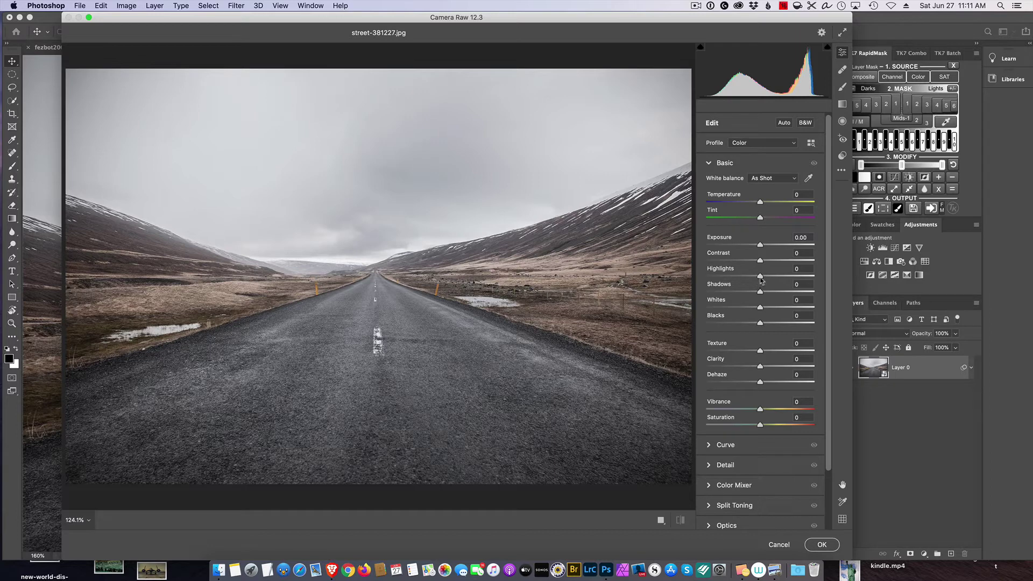
{"action": "left_click_drag", "start_coordinate": [760, 276], "coordinate": [710, 285]}
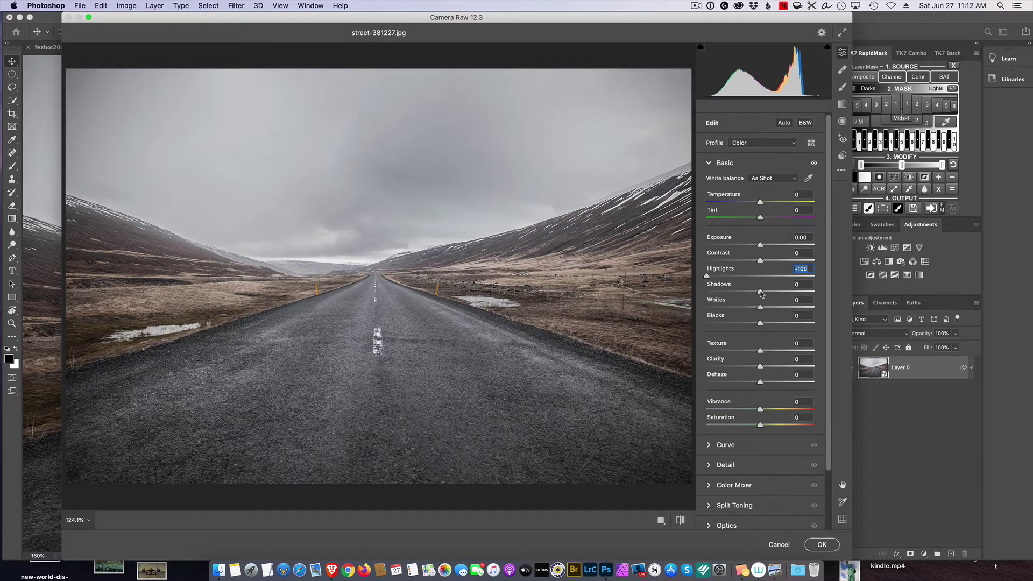
{"action": "mouse_move", "coordinate": [759, 292]}
{"action": "left_mouse_down"}
{"action": "mouse_move", "coordinate": [820, 293]}
{"action": "mouse_move", "coordinate": [745, 291]}
{"action": "left_mouse_up"}
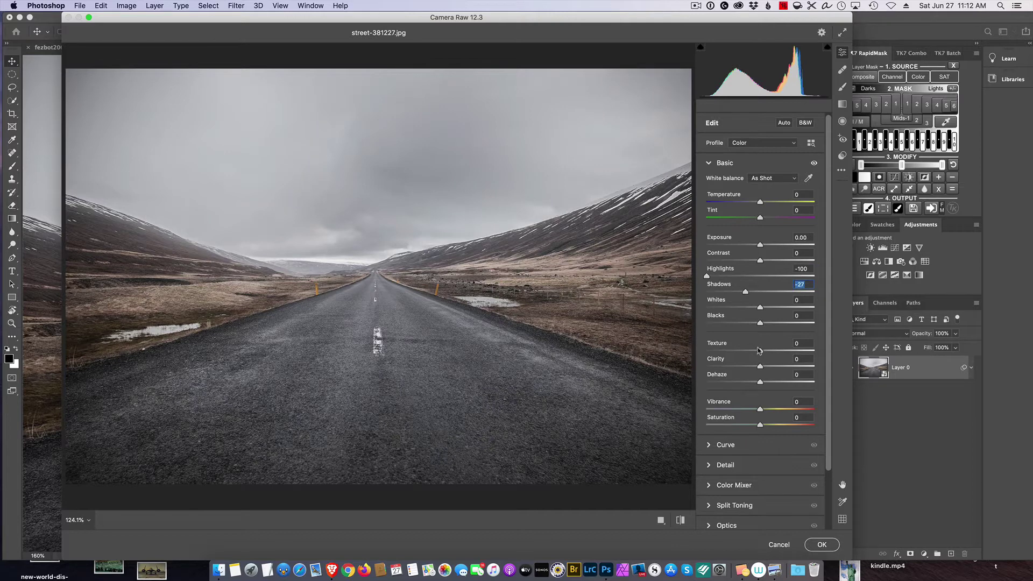
Step: Shape the point curve into a gentle S with points at input 70, output 59; input 127, output 126; and input 181, output 190
{"action": "scroll", "coordinate": [758, 350], "scroll_direction": "down", "scroll_amount": 3}
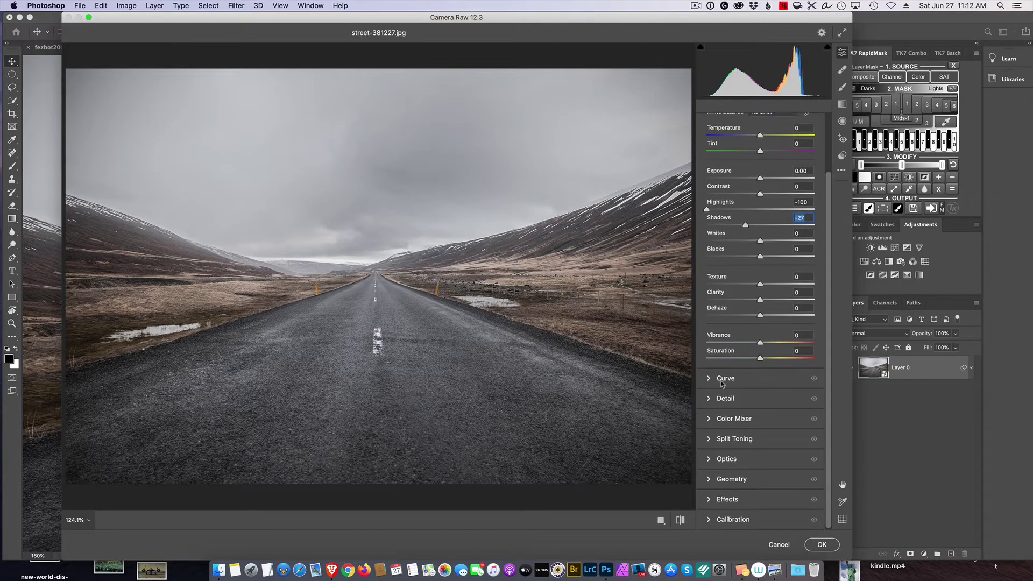
{"action": "left_click", "coordinate": [722, 383]}
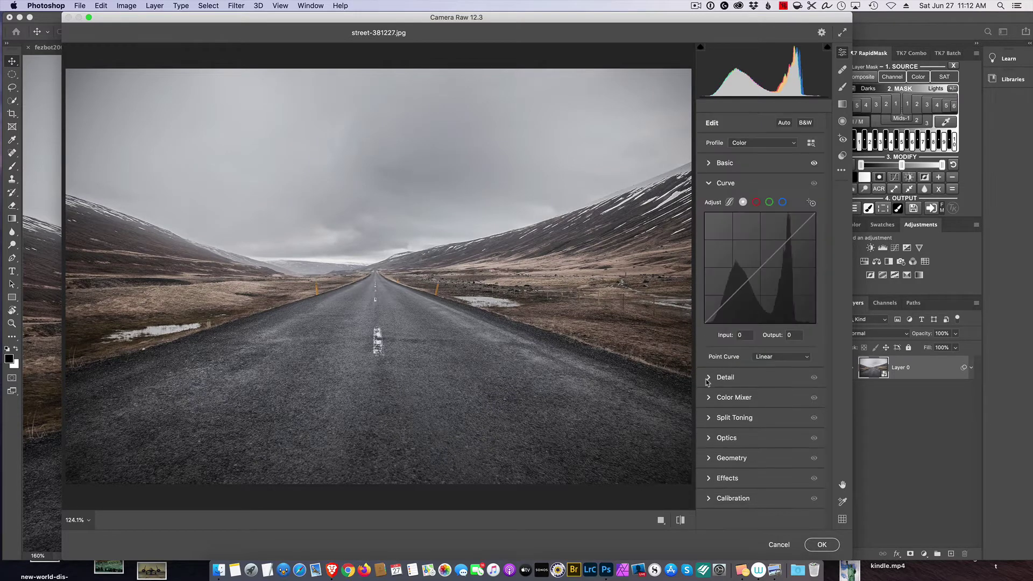
{"action": "left_click", "coordinate": [786, 241]}
{"action": "left_click", "coordinate": [760, 268]}
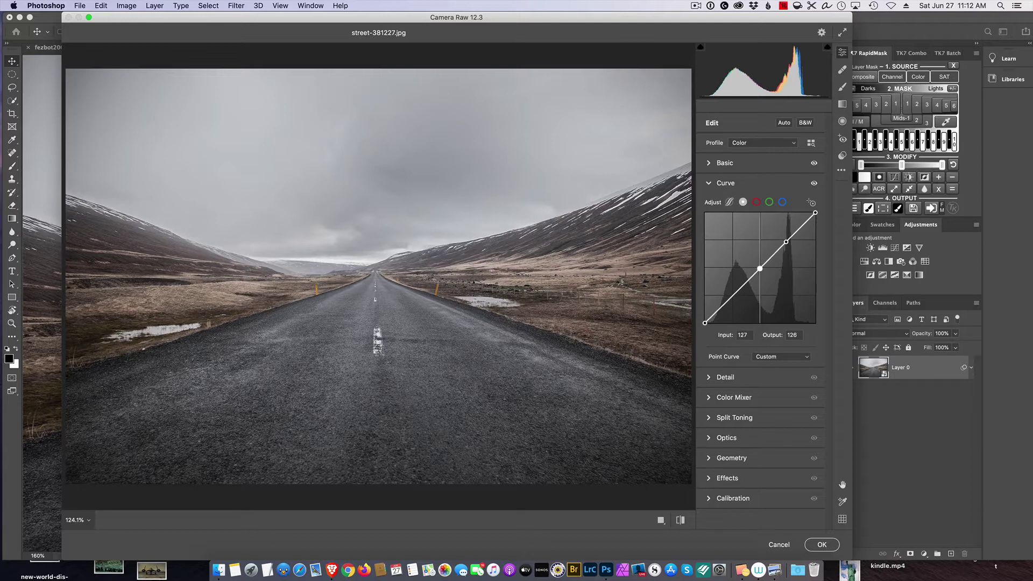
{"action": "left_click", "coordinate": [733, 295]}
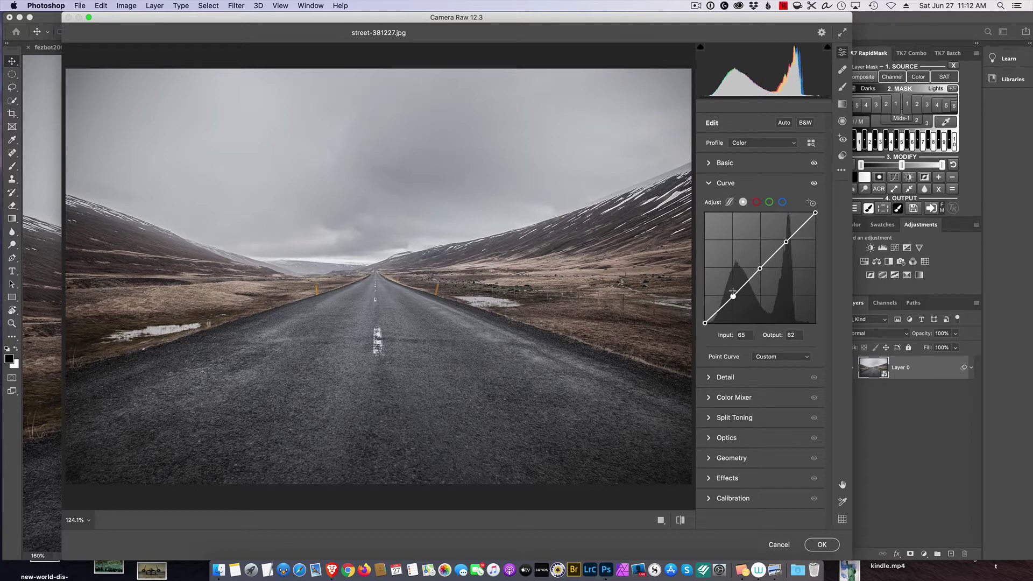
{"action": "left_click_drag", "start_coordinate": [733, 294], "coordinate": [735, 297]}
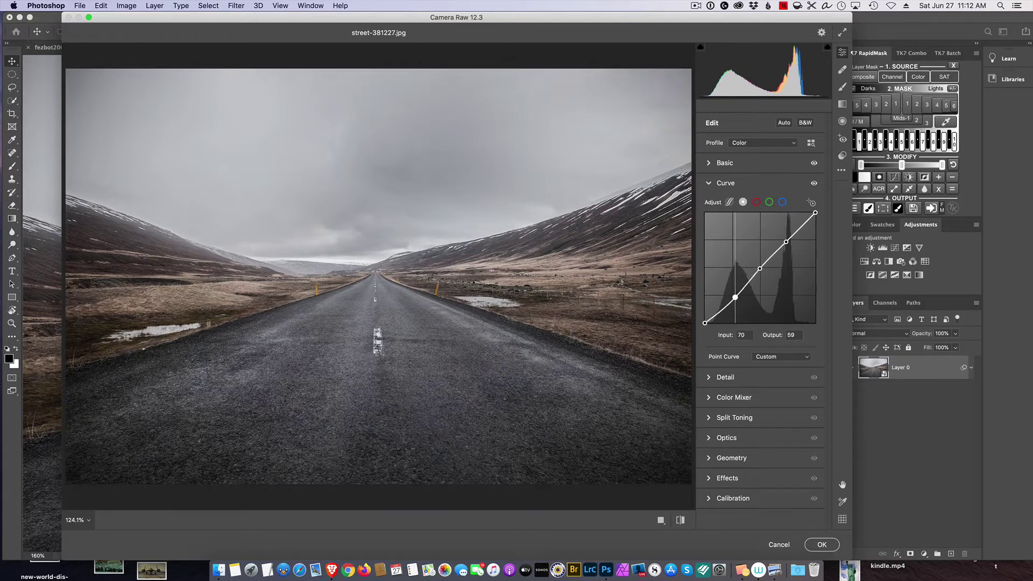
{"action": "left_click_drag", "start_coordinate": [785, 241], "coordinate": [782, 240]}
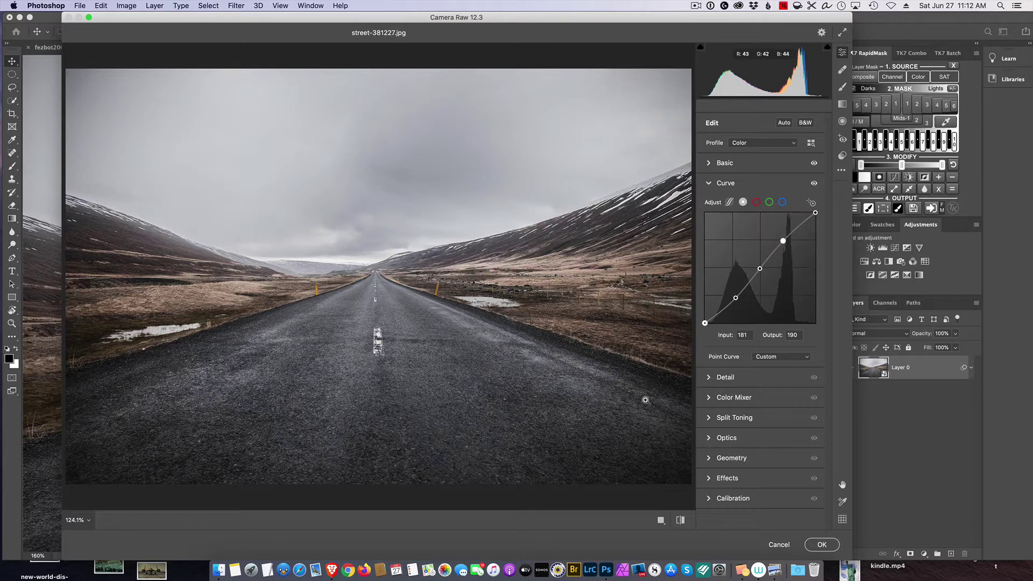
Step: Compare the road photo before and after the adjustments and apply the Camera Raw filter
{"action": "left_click", "coordinate": [679, 521]}
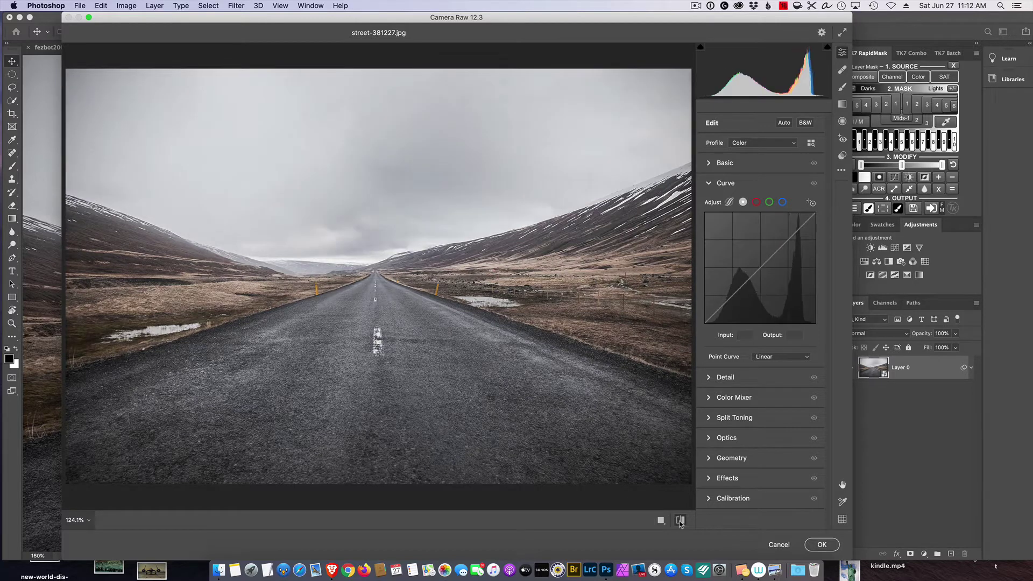
{"action": "left_click", "coordinate": [679, 520]}
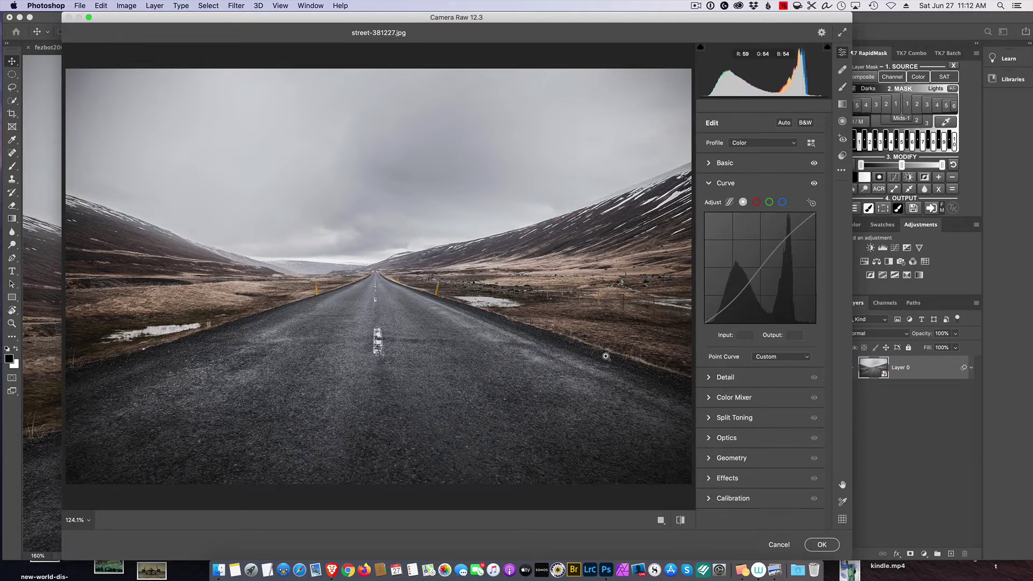
{"action": "left_click", "coordinate": [822, 545]}
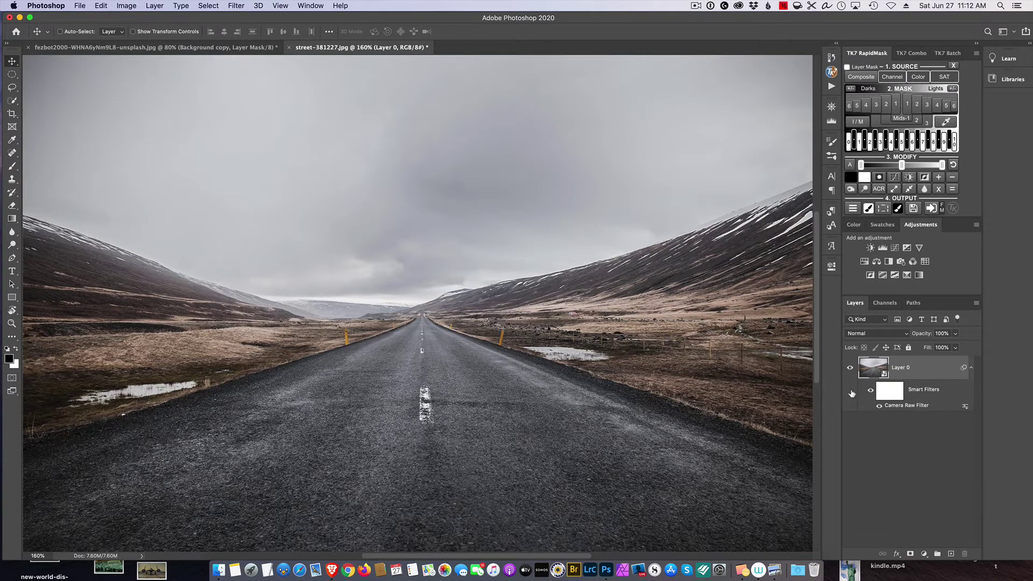
Step: Toggle the smart filters' visibility to compare the road layer with and without the Camera Raw adjustments
{"action": "left_click", "coordinate": [869, 392]}
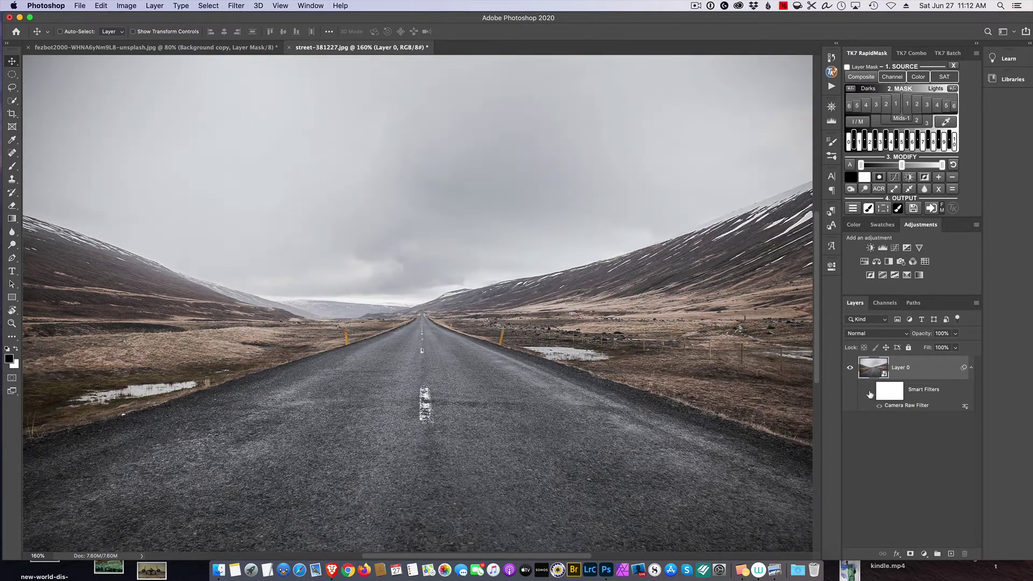
{"action": "left_click", "coordinate": [870, 393]}
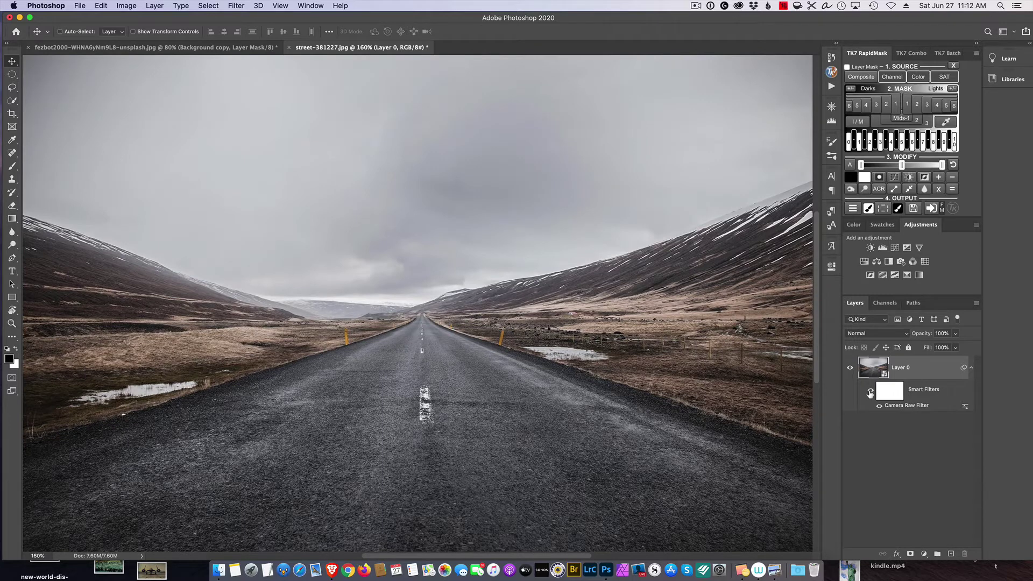
{"action": "left_click", "coordinate": [869, 392]}
{"action": "left_click", "coordinate": [870, 392]}
Step: Delete the masked Background copy layer from the photo of the woman in the water
{"action": "left_click", "coordinate": [204, 50]}
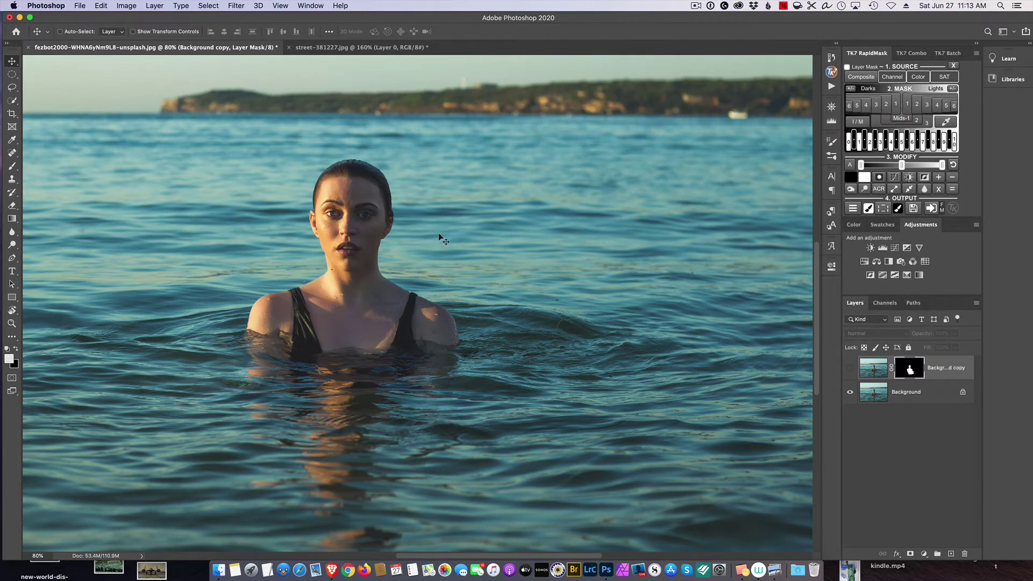
{"action": "key", "text": "super+minus"}
{"action": "key", "text": "super+minus"}
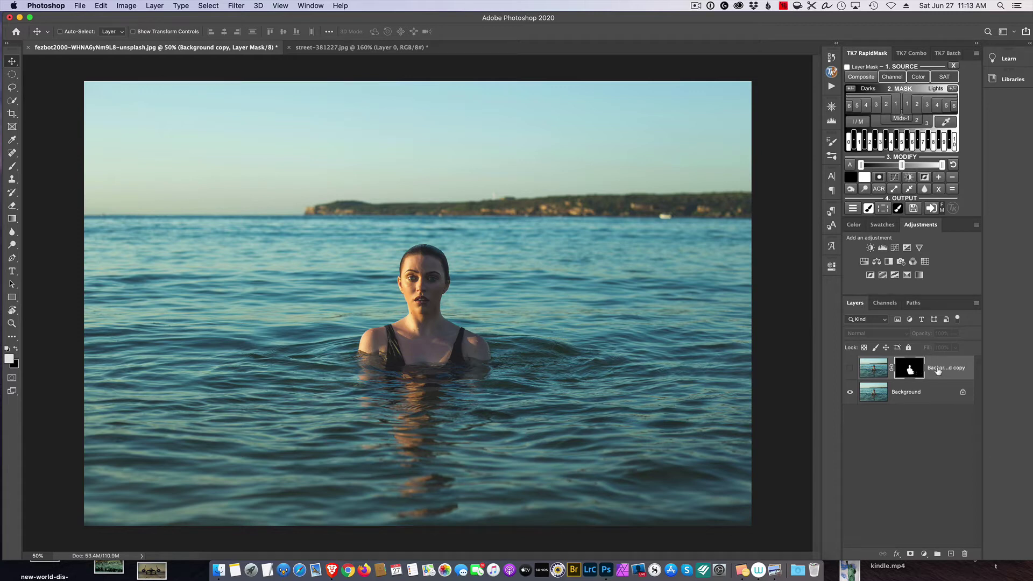
{"action": "left_click_drag", "start_coordinate": [938, 370], "coordinate": [963, 554]}
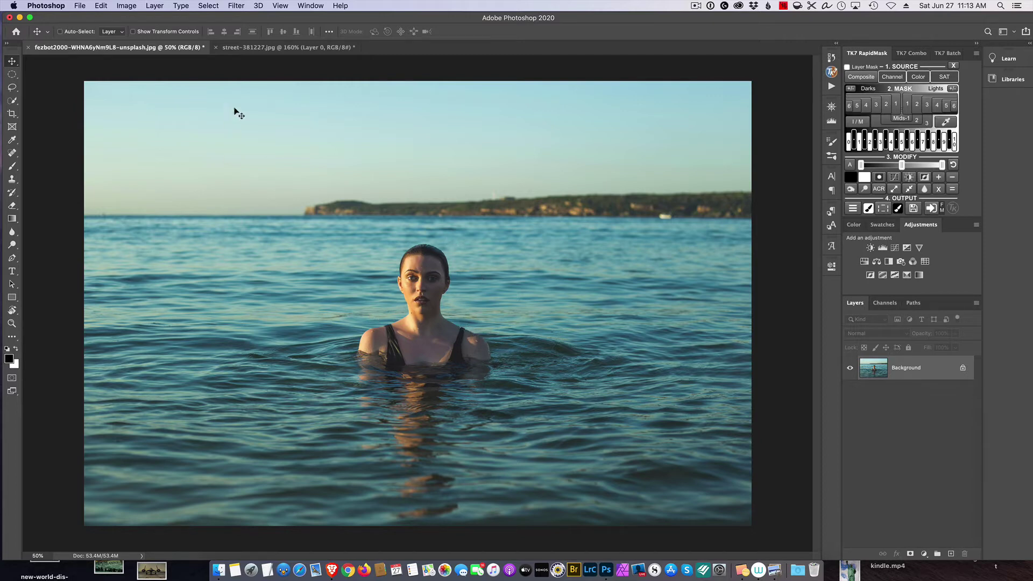
Step: Select the woman in the water automatically with the Subject selection command
{"action": "left_click", "coordinate": [17, 78]}
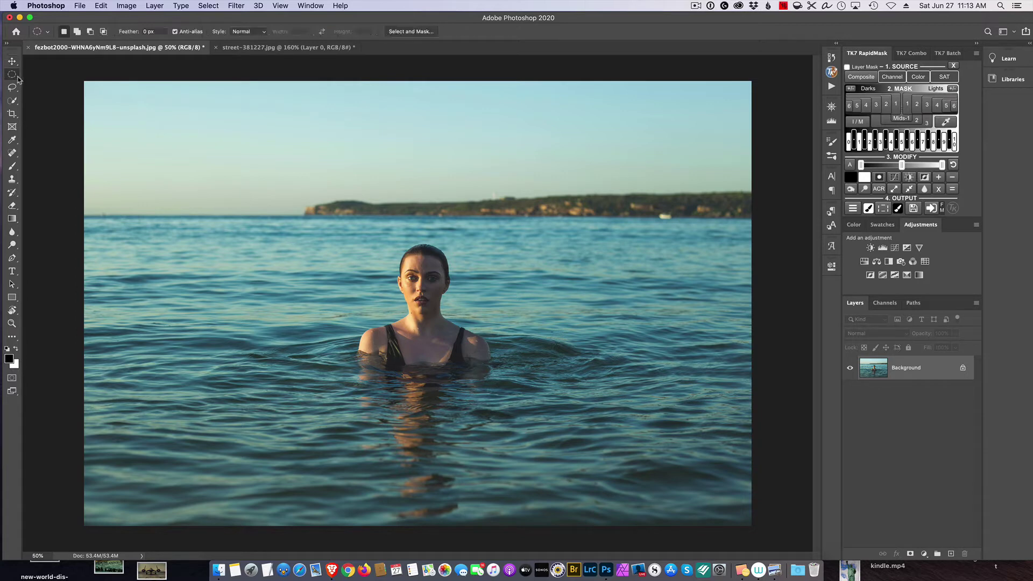
{"action": "left_click", "coordinate": [206, 5]}
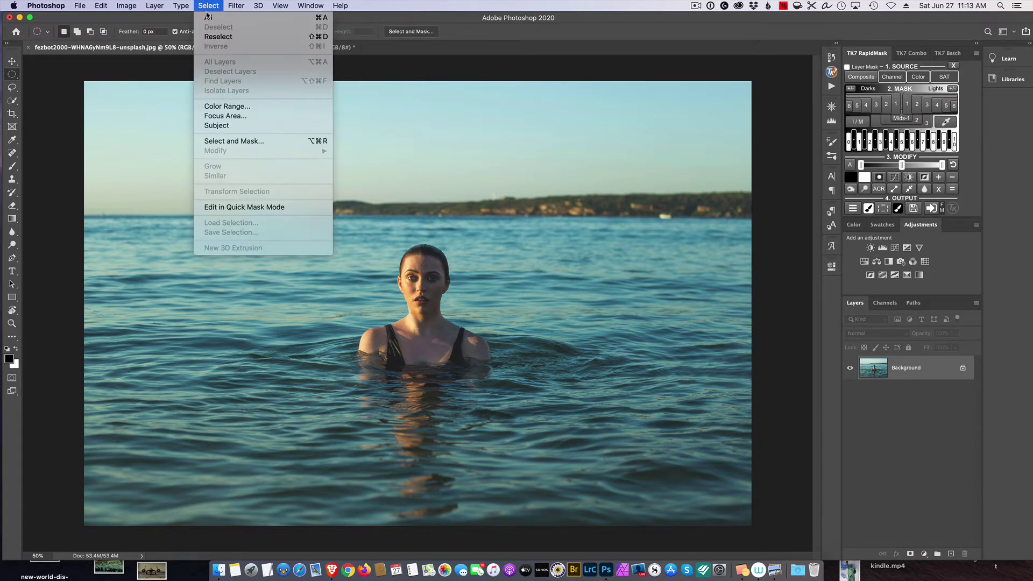
{"action": "left_click", "coordinate": [232, 131]}
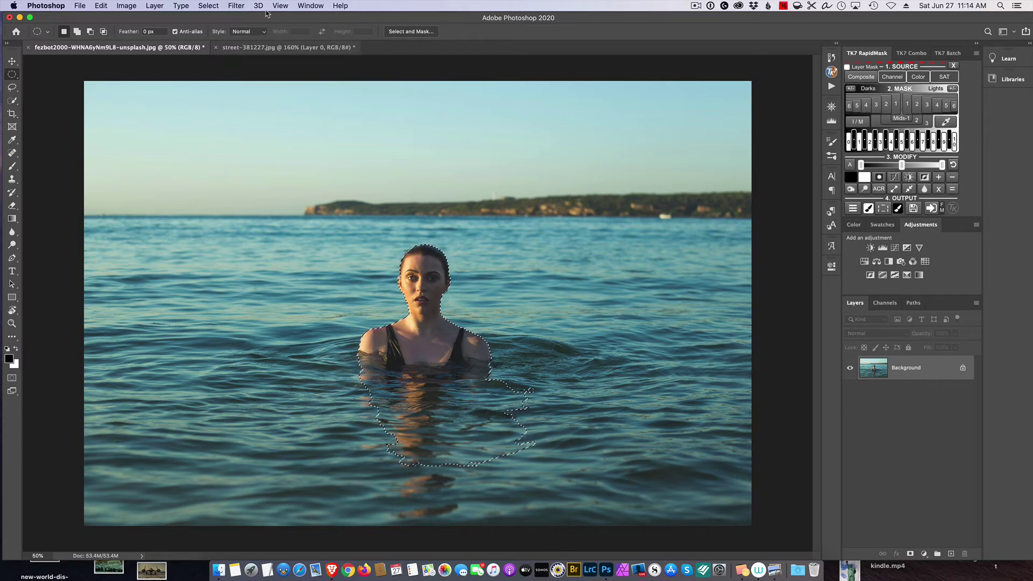
Step: Refine the woman's selection in Select and Mask with Smooth 2 and output it as a new layer with layer mask
{"action": "left_click", "coordinate": [410, 31]}
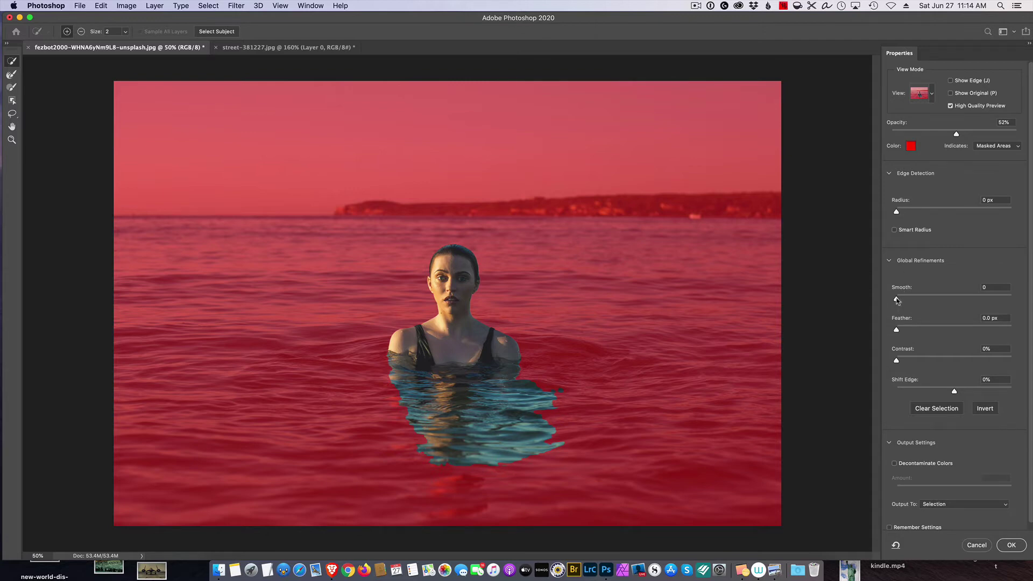
{"action": "left_click_drag", "start_coordinate": [896, 300], "coordinate": [898, 299]}
{"action": "scroll", "coordinate": [672, 293], "scroll_direction": "up", "scroll_amount": 5}
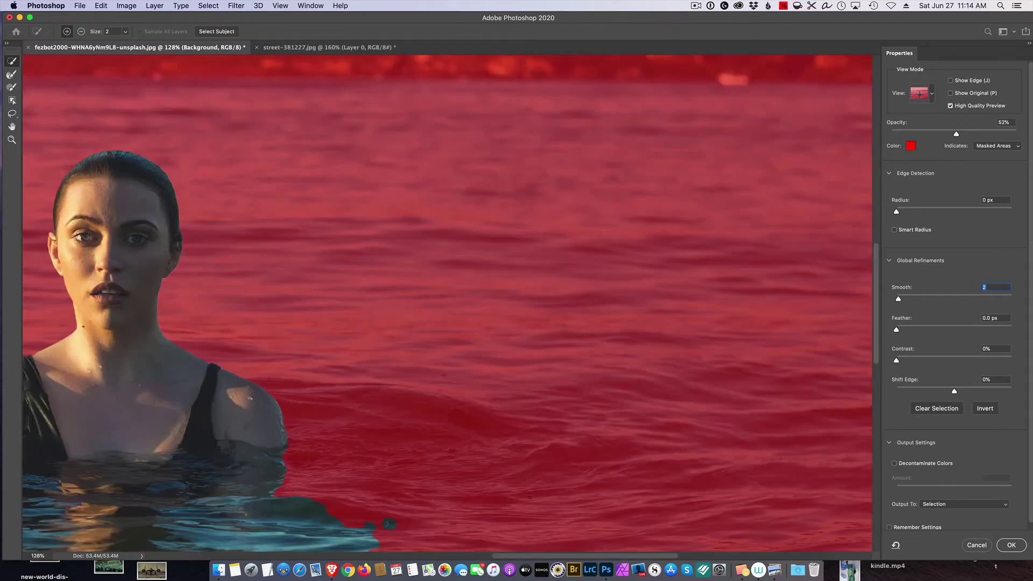
{"action": "scroll", "coordinate": [388, 523], "scroll_direction": "down", "scroll_amount": 3}
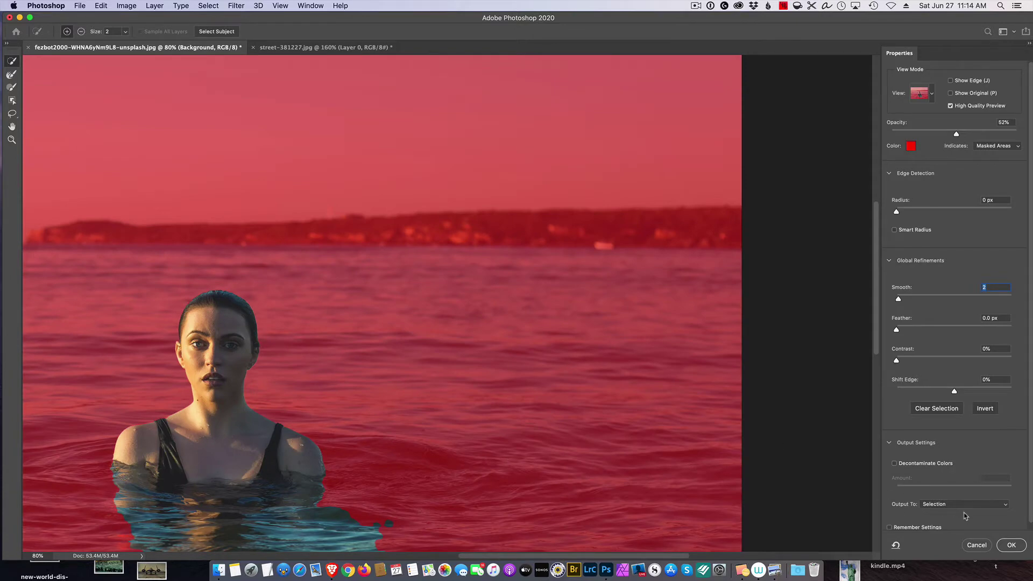
{"action": "left_click", "coordinate": [985, 506]}
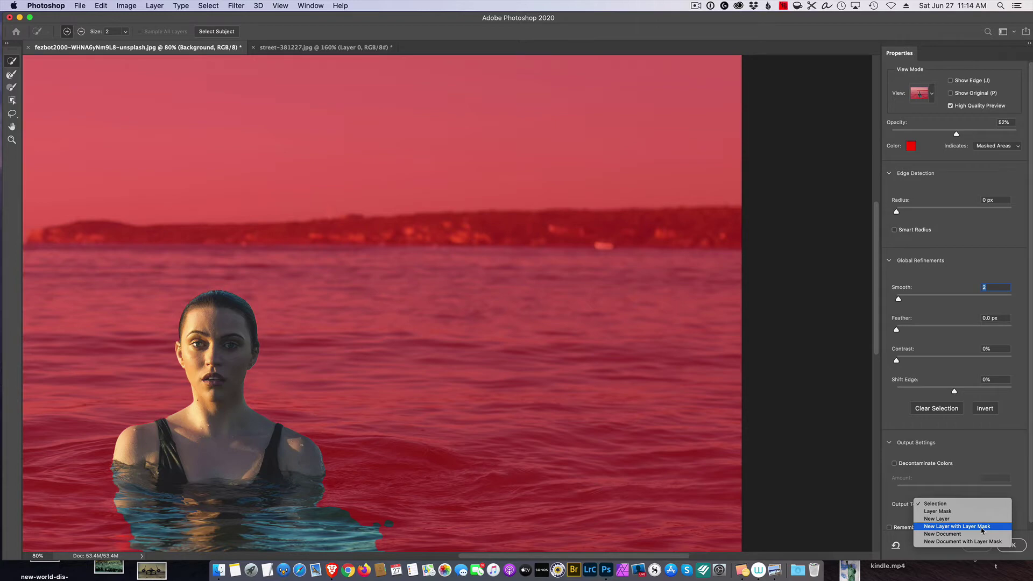
{"action": "left_click", "coordinate": [982, 527]}
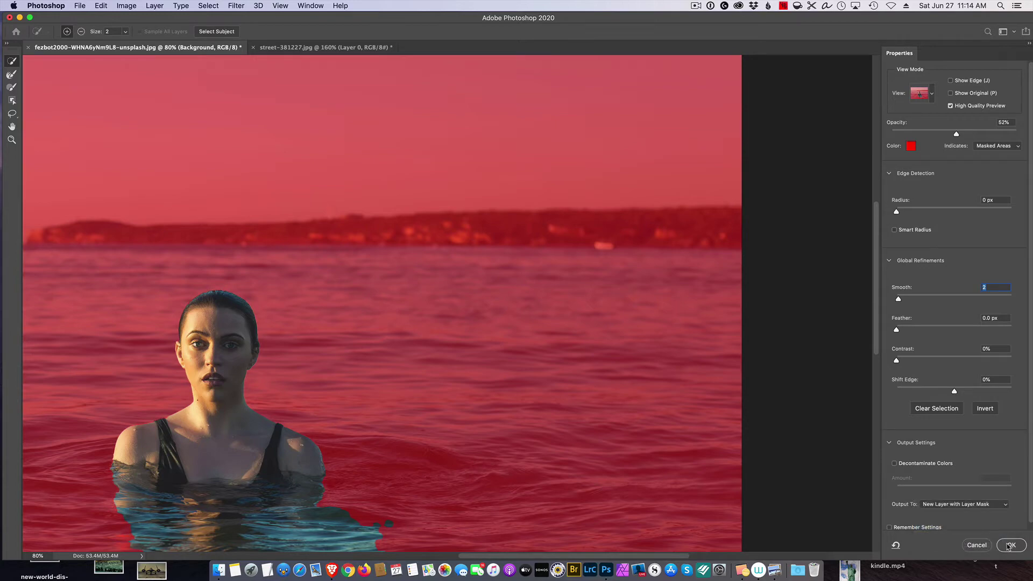
{"action": "left_click", "coordinate": [1009, 546]}
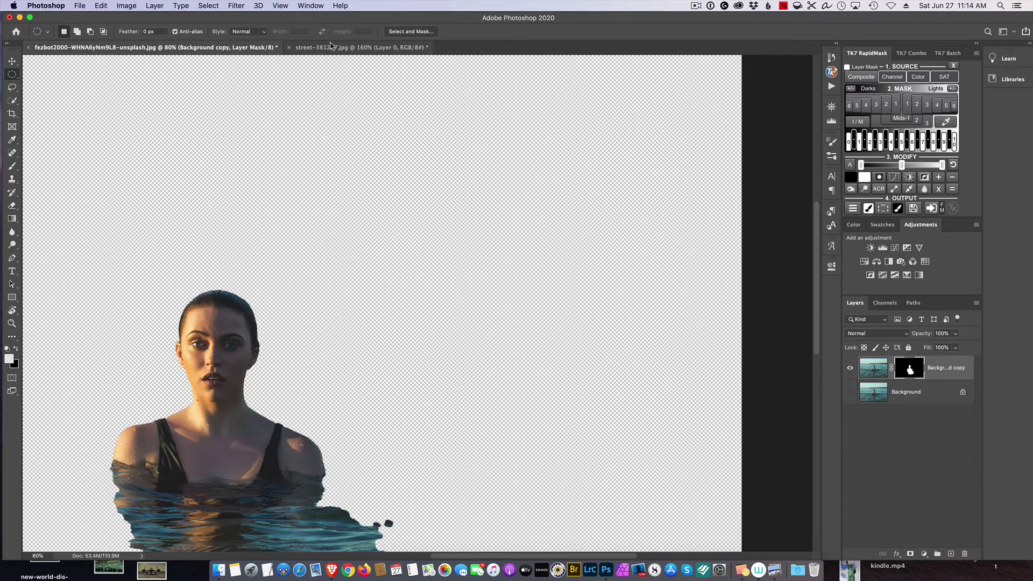
Step: Move the masked woman layer into the street-381227.jpg document with the Move tool and position her over the road
{"action": "key", "text": "super+minus"}
{"action": "key", "text": "super+minus"}
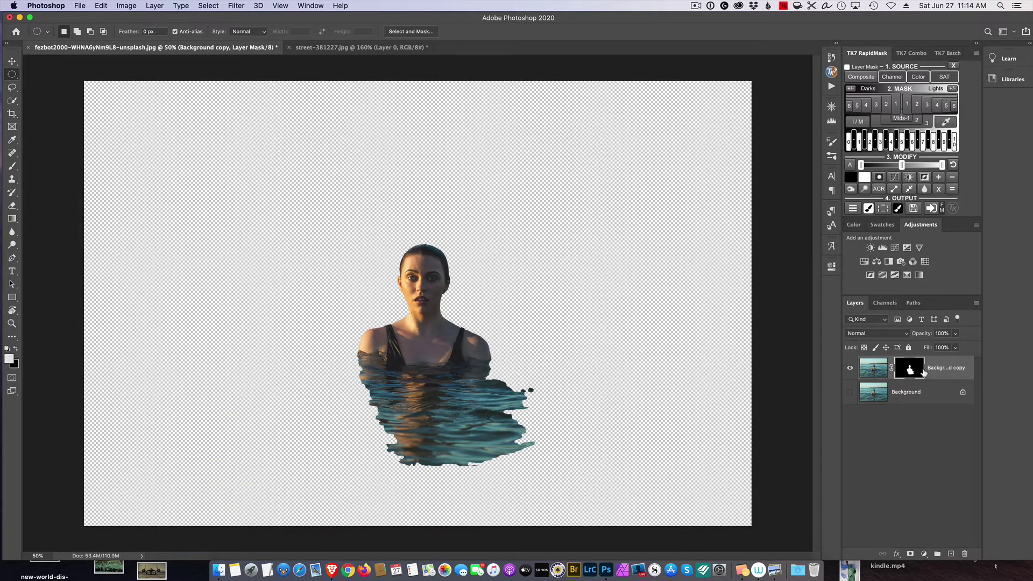
{"action": "left_click", "coordinate": [960, 369]}
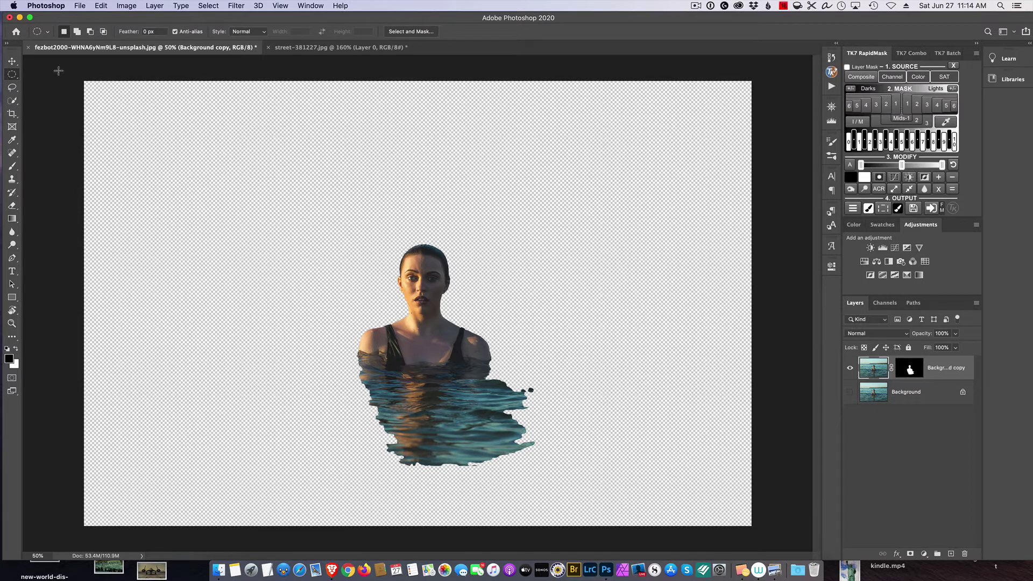
{"action": "left_click", "coordinate": [12, 61]}
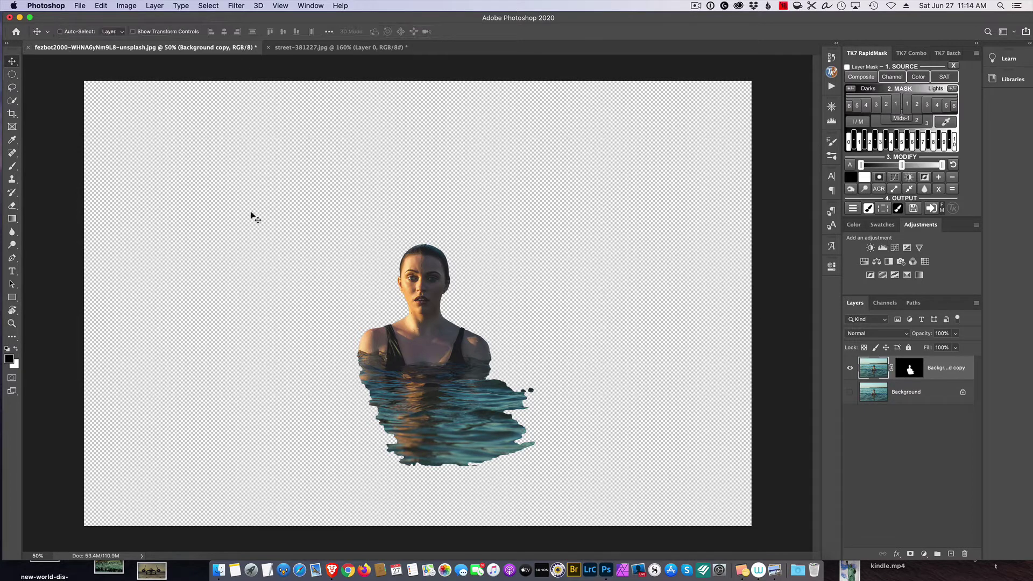
{"action": "left_click_drag", "start_coordinate": [425, 359], "coordinate": [319, 53]}
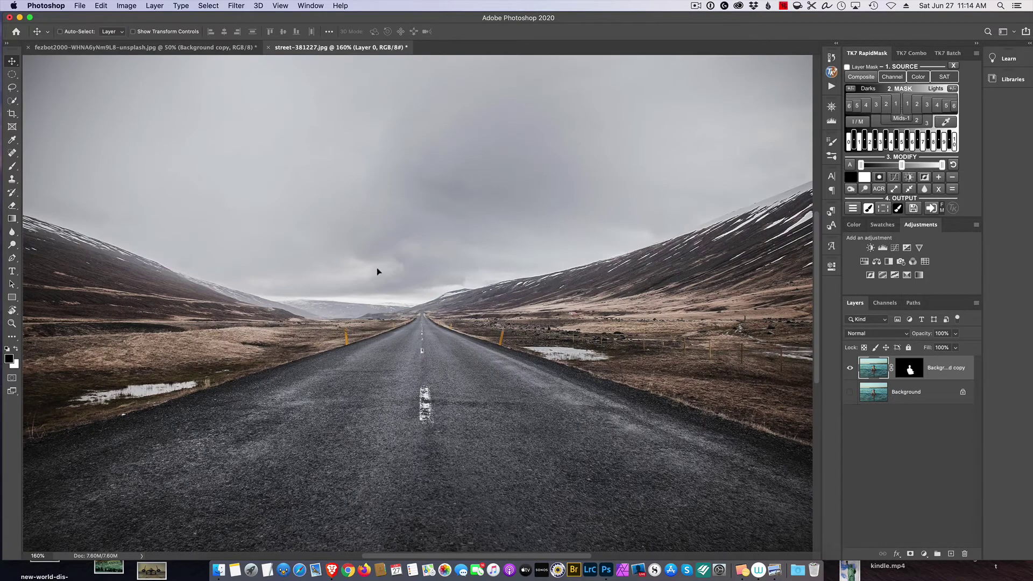
{"action": "left_click_drag", "start_coordinate": [401, 362], "coordinate": [402, 366]}
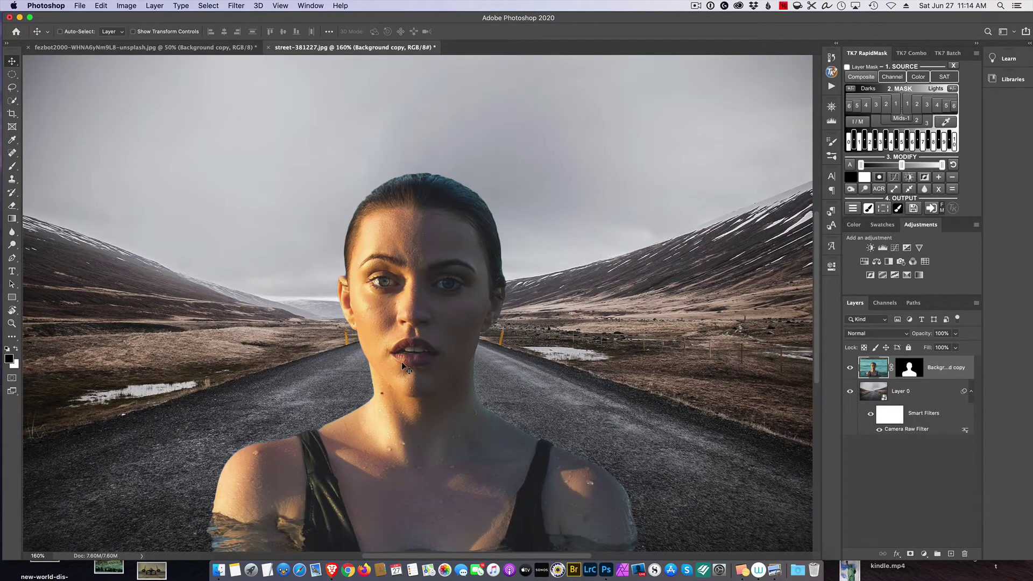
{"action": "left_click_drag", "start_coordinate": [400, 330], "coordinate": [392, 249]}
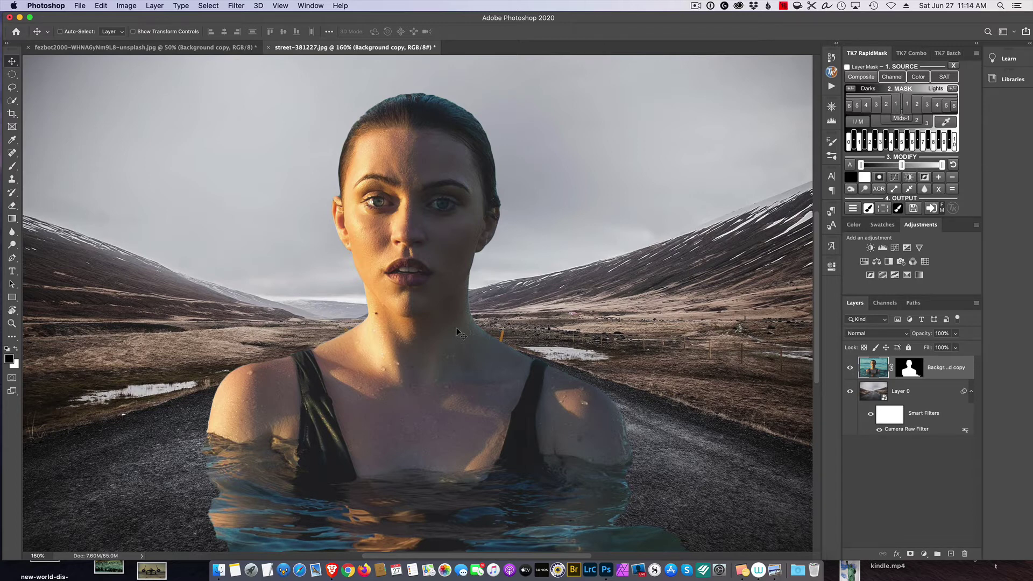
Step: Scale the woman layer down proportionally to about 35.5% with Free Transform and place her in the middle of the road
{"action": "key", "text": "super+t"}
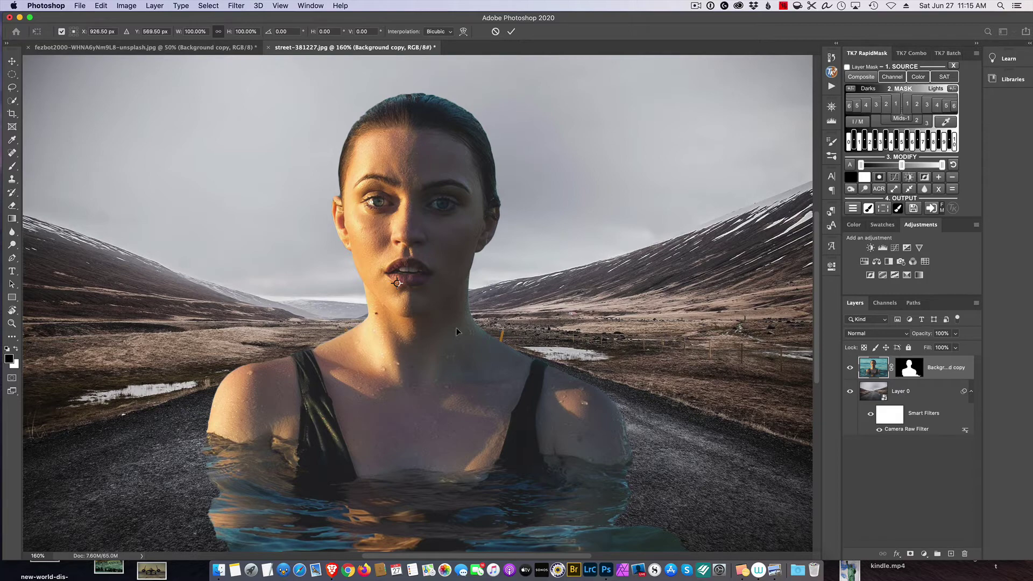
{"action": "key", "text": "super+0"}
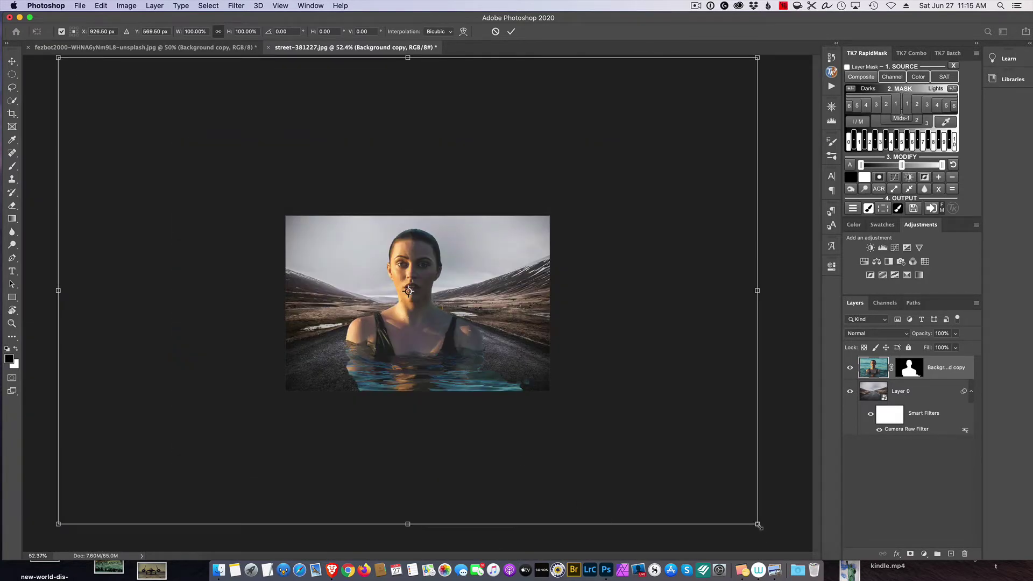
{"action": "left_click_drag", "start_coordinate": [758, 524], "coordinate": [446, 389]}
{"action": "left_click_drag", "start_coordinate": [365, 303], "coordinate": [473, 375]}
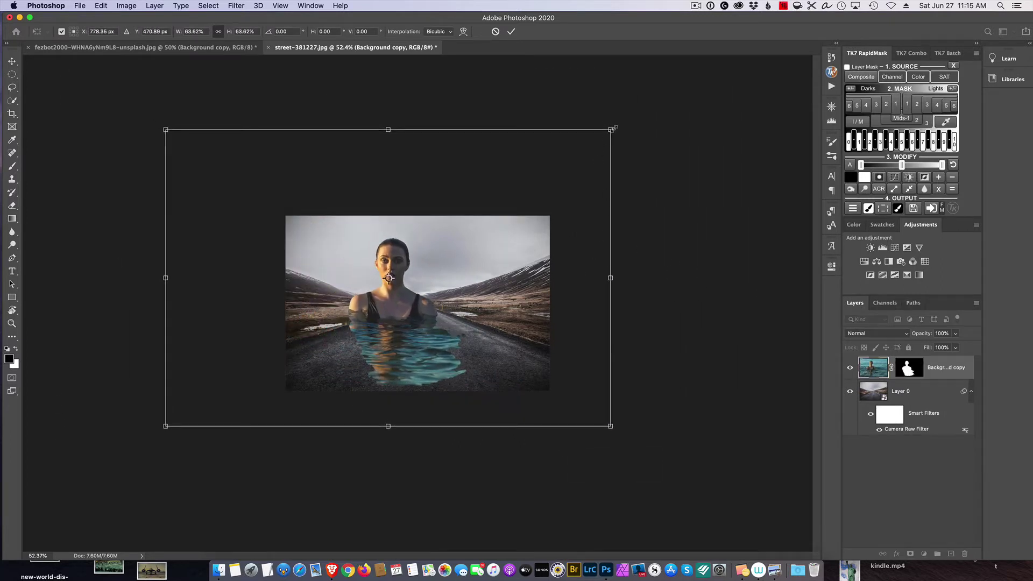
{"action": "left_click_drag", "start_coordinate": [612, 129], "coordinate": [537, 178]}
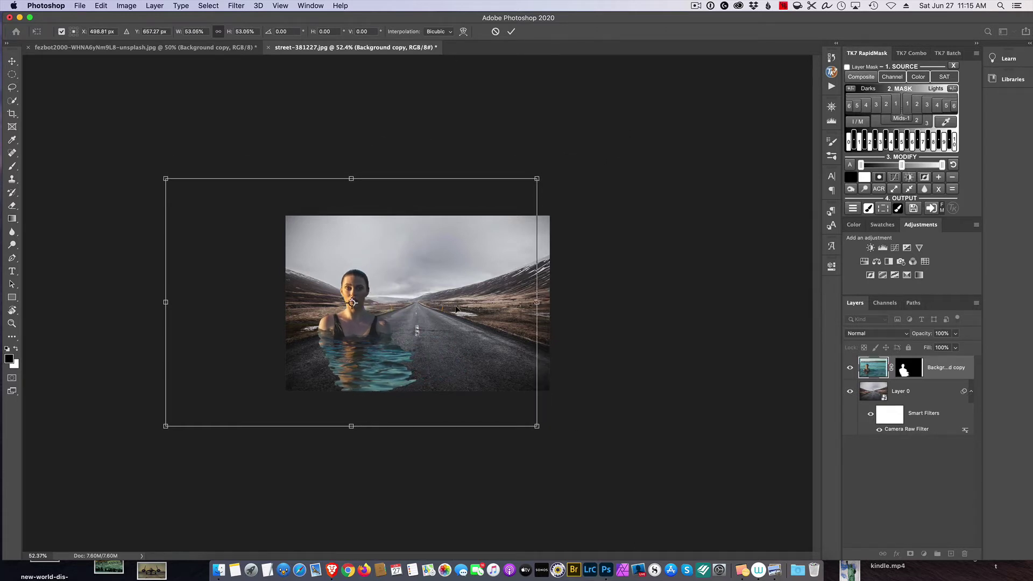
{"action": "left_click_drag", "start_coordinate": [456, 308], "coordinate": [508, 301]}
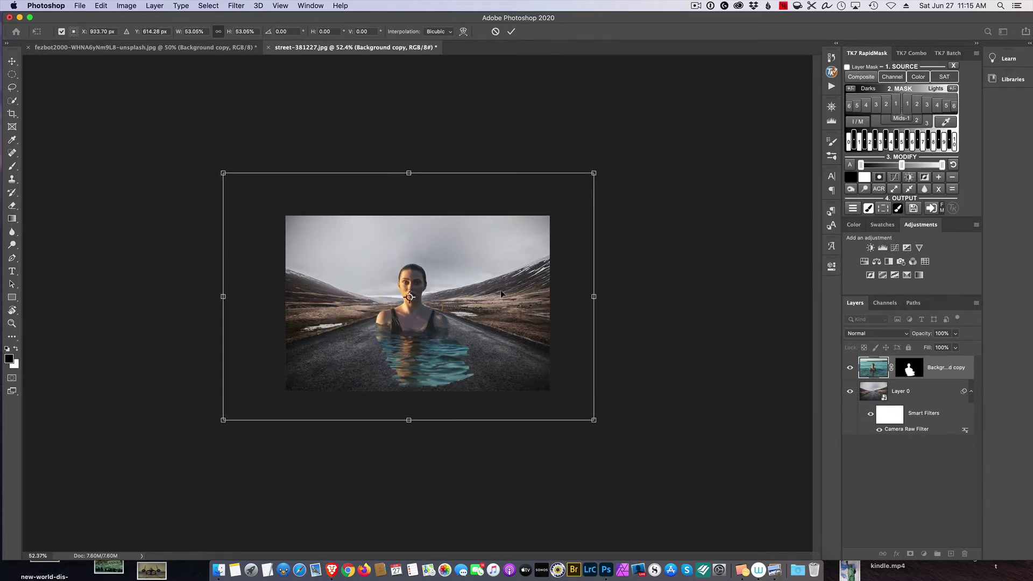
{"action": "scroll", "coordinate": [500, 290], "scroll_direction": "up", "scroll_amount": 3}
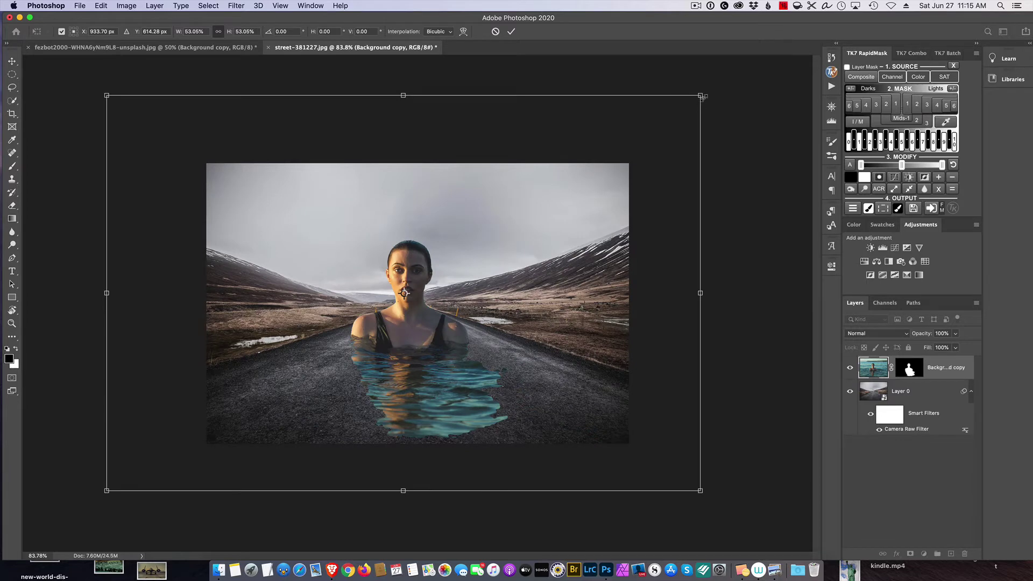
{"action": "left_click_drag", "start_coordinate": [699, 96], "coordinate": [598, 163]}
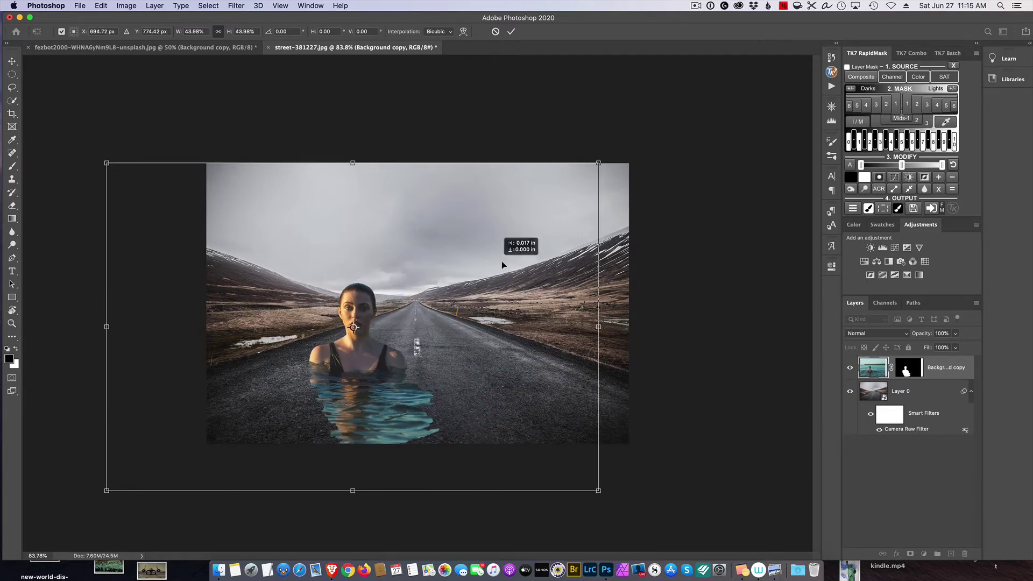
{"action": "left_click_drag", "start_coordinate": [501, 261], "coordinate": [539, 246]}
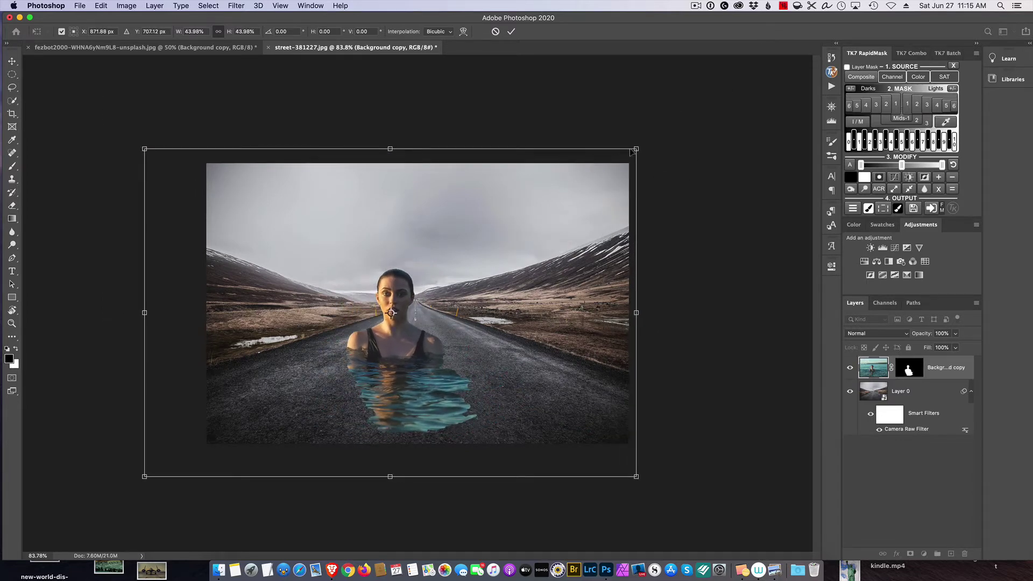
{"action": "left_click_drag", "start_coordinate": [634, 149], "coordinate": [542, 212]}
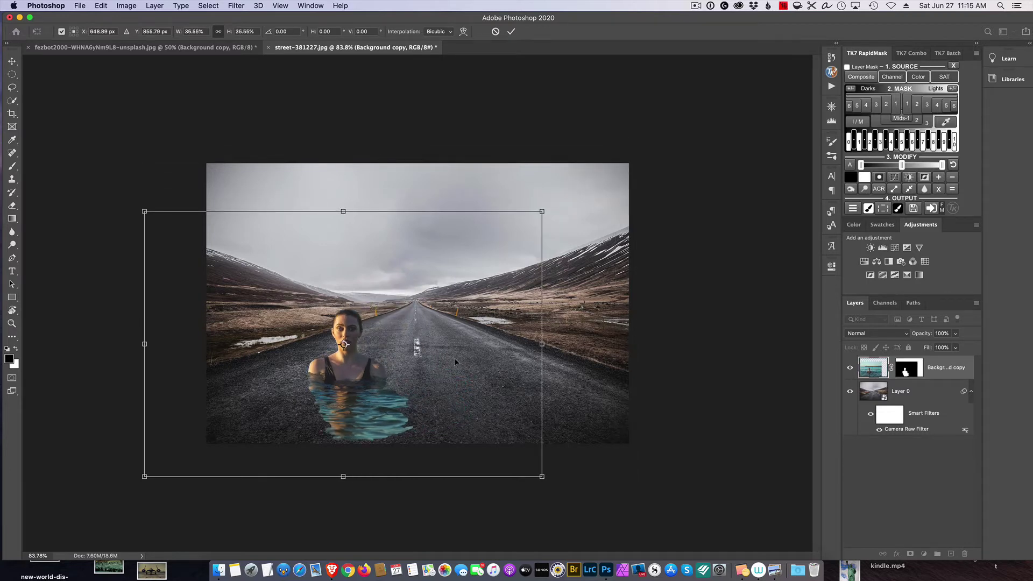
{"action": "left_click_drag", "start_coordinate": [455, 357], "coordinate": [520, 328]}
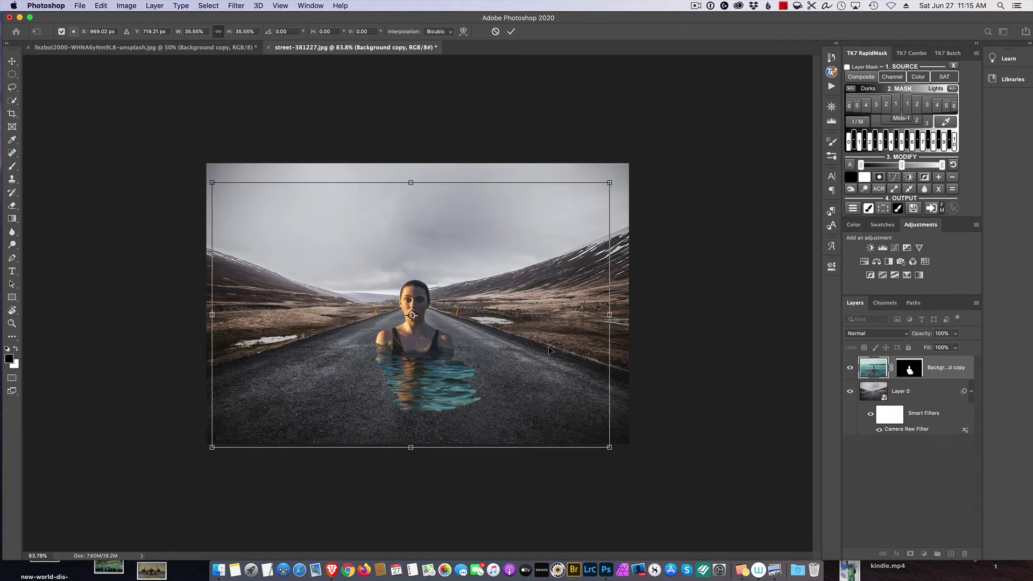
{"action": "key", "text": "Return"}
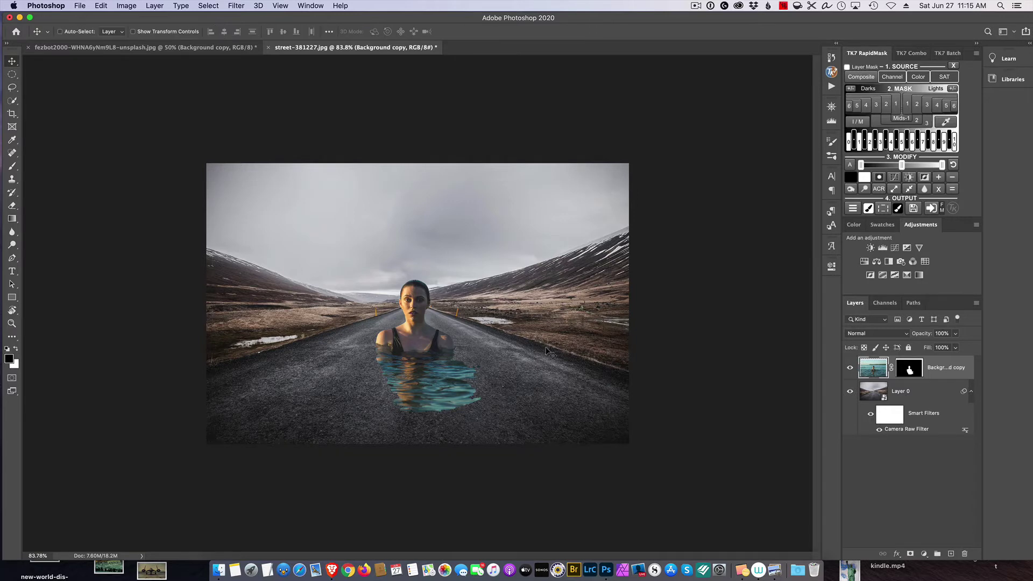
Step: Reduce the woman layer further to about 86.5% with Free Transform and center her on the road just below the horizon
{"action": "scroll", "coordinate": [543, 350], "scroll_direction": "up", "scroll_amount": 3}
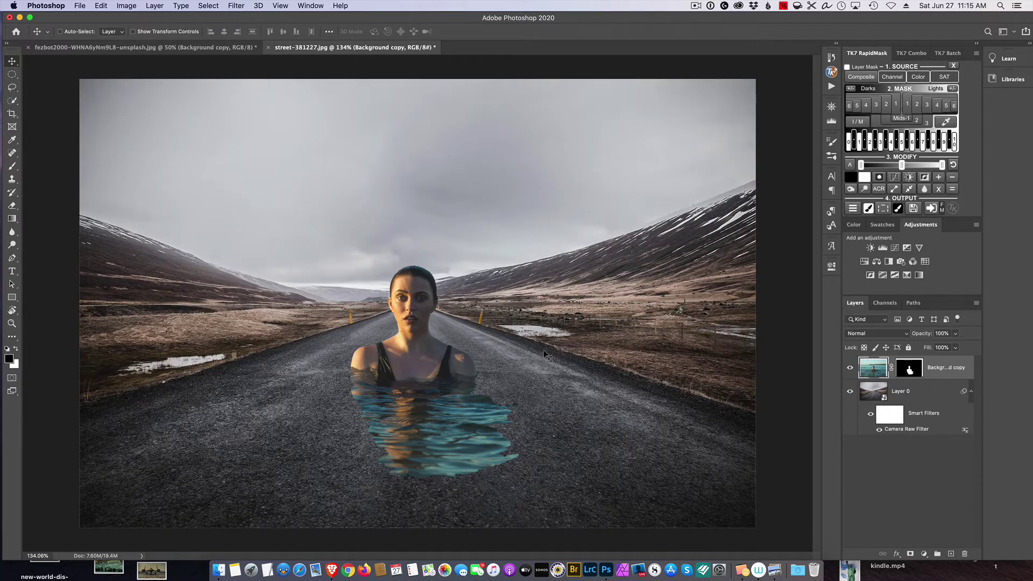
{"action": "key", "text": "ctrl+t"}
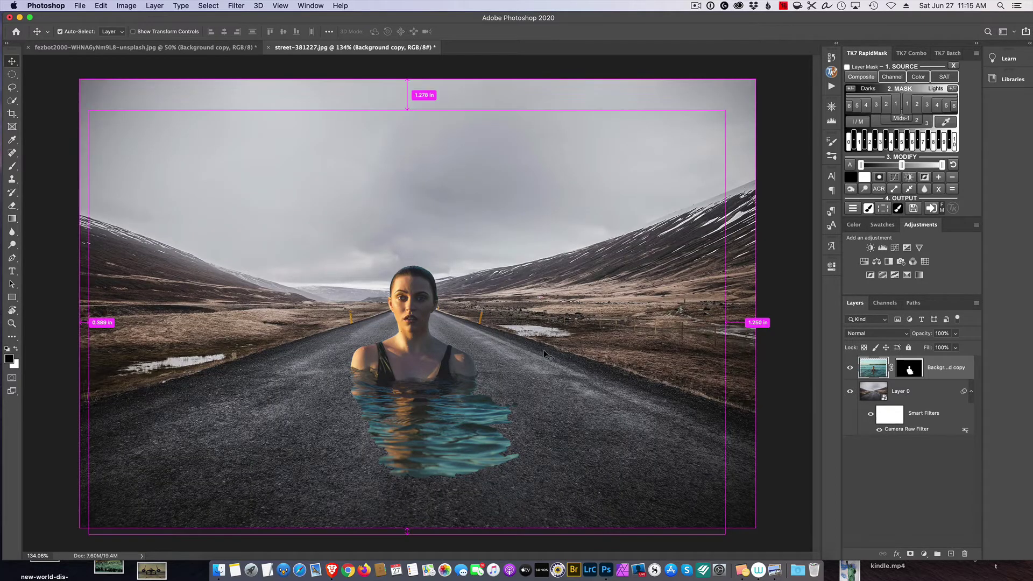
{"action": "left_click_drag", "start_coordinate": [726, 110], "coordinate": [639, 168]}
{"action": "left_click_drag", "start_coordinate": [368, 361], "coordinate": [492, 298]}
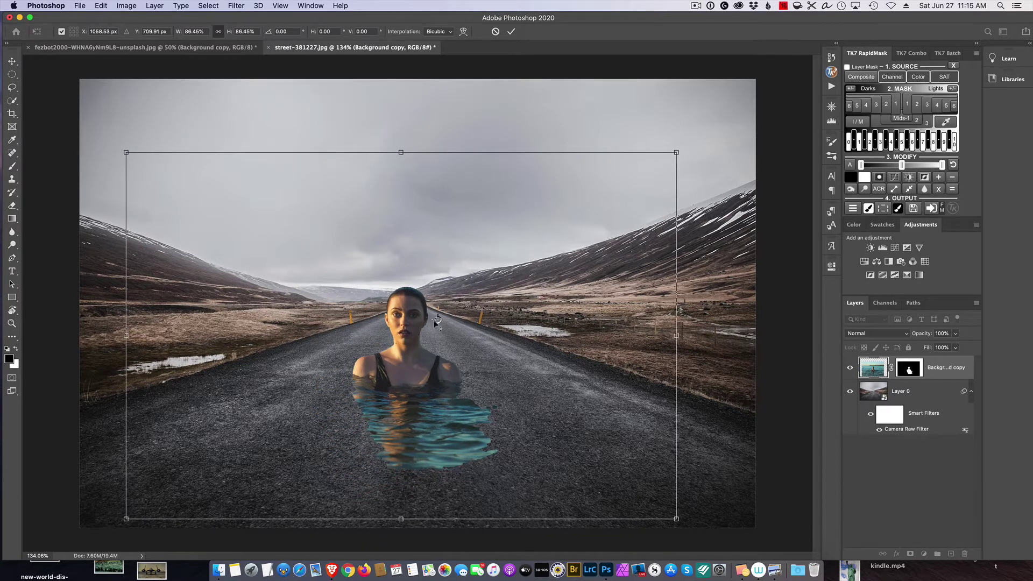
{"action": "left_click_drag", "start_coordinate": [434, 319], "coordinate": [402, 336]}
{"action": "left_click_drag", "start_coordinate": [487, 308], "coordinate": [495, 304]}
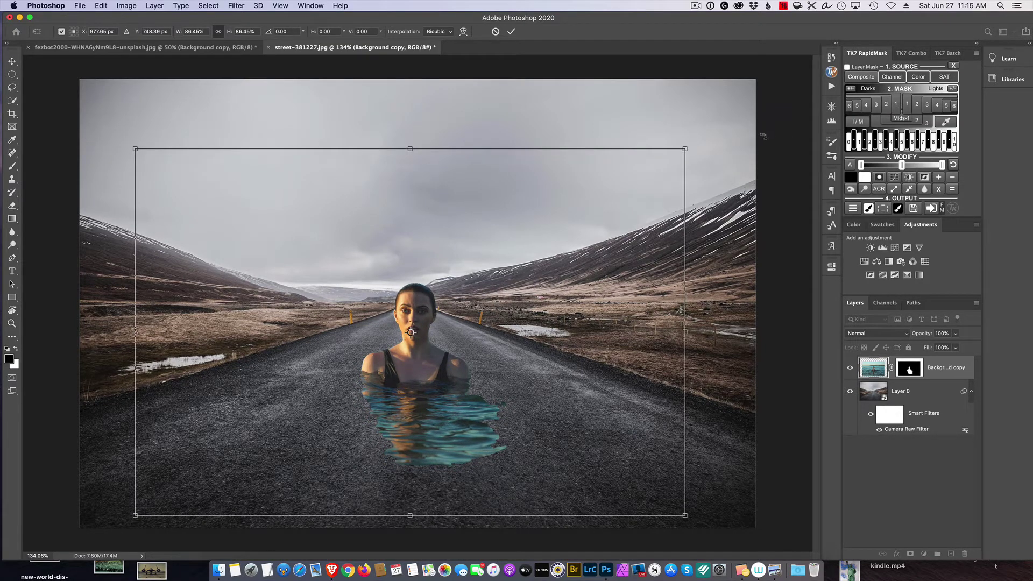
{"action": "key", "text": "Return"}
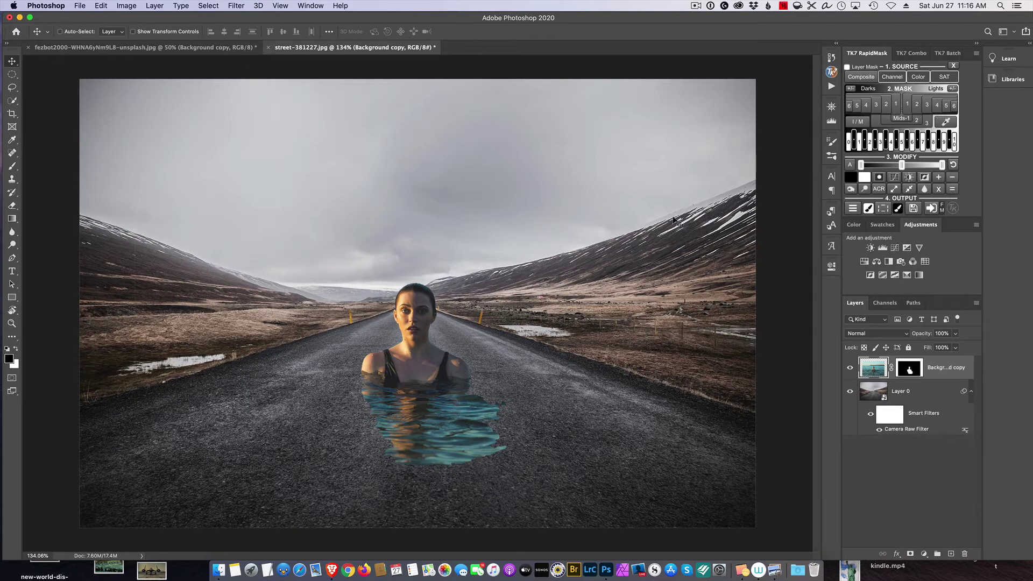
Step: Duplicate the woman layer together with its mask and rename the lower of the two layers hardlight
{"action": "scroll", "coordinate": [680, 217], "scroll_direction": "up", "scroll_amount": 2}
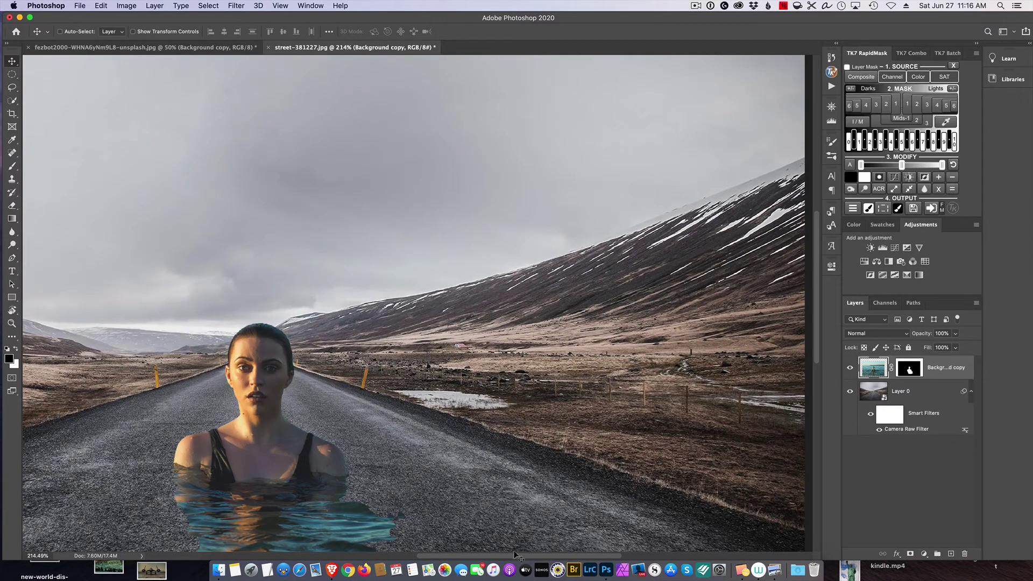
{"action": "left_click_drag", "start_coordinate": [517, 555], "coordinate": [457, 550]}
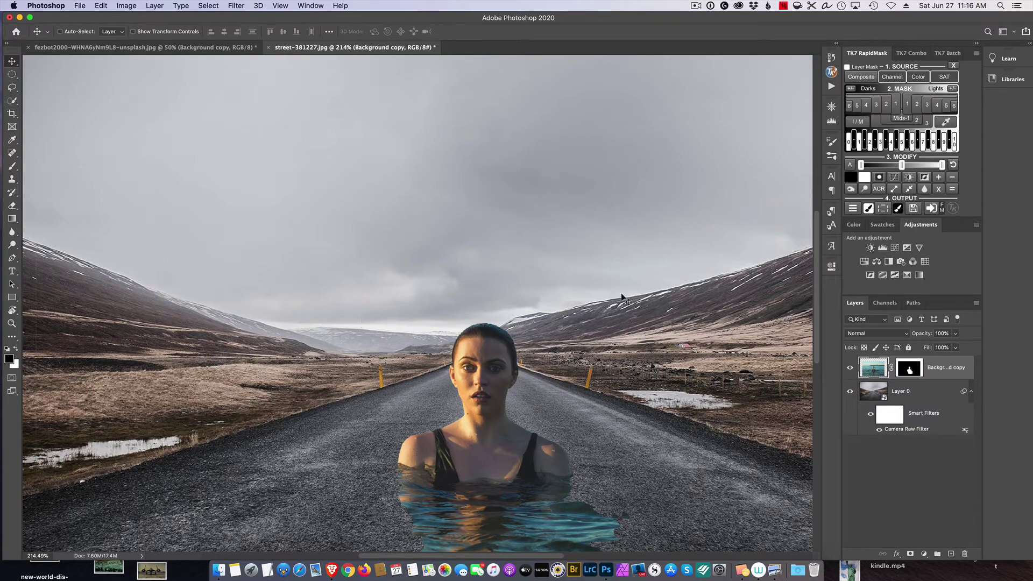
{"action": "left_click_drag", "start_coordinate": [816, 264], "coordinate": [814, 311]}
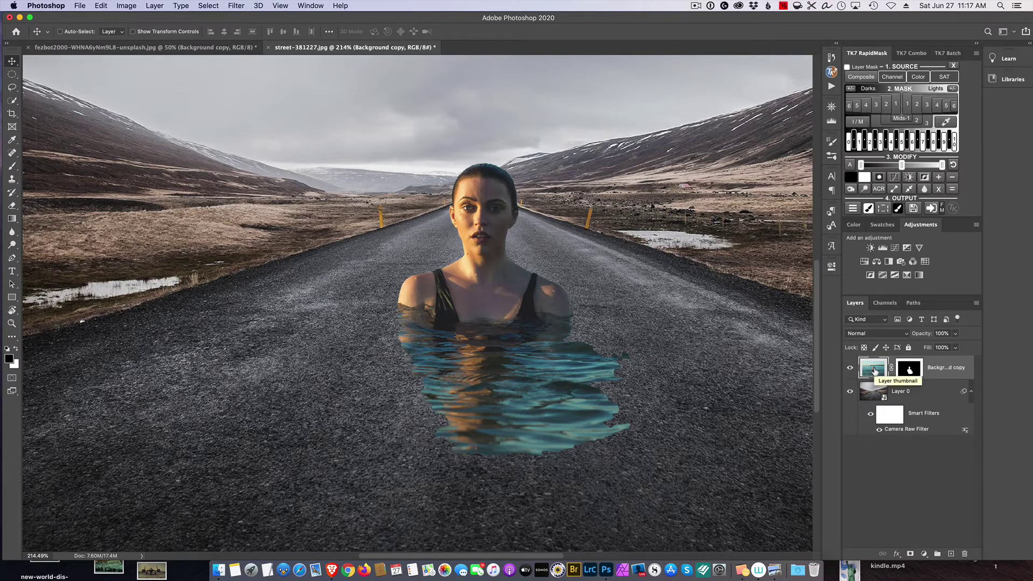
{"action": "key", "text": "super+j"}
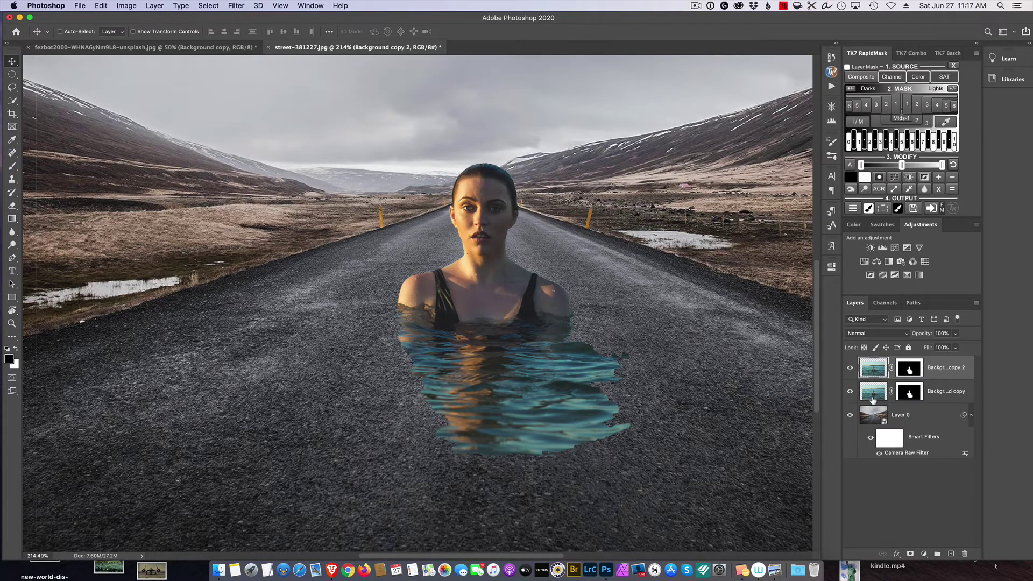
{"action": "left_click", "coordinate": [938, 392]}
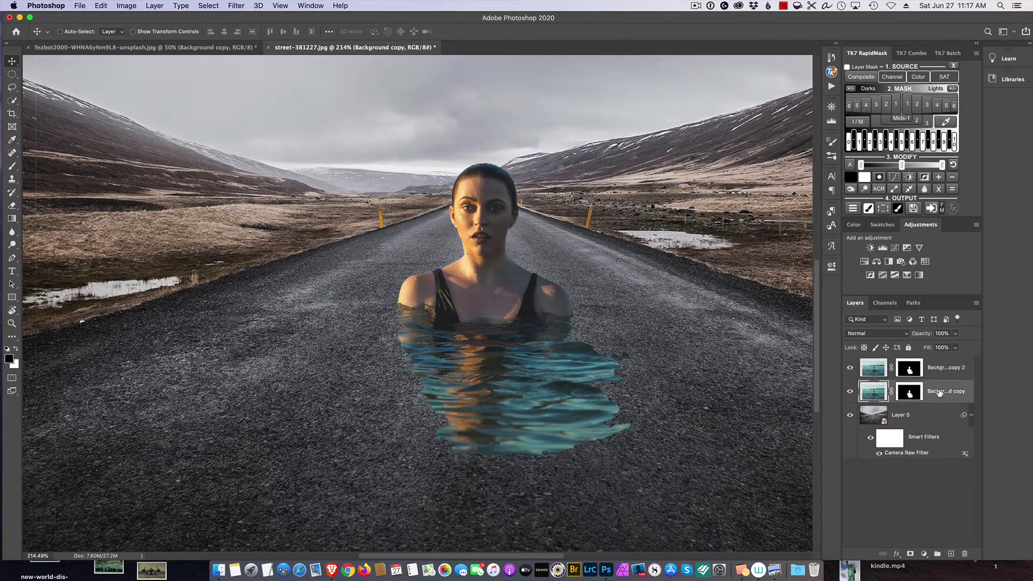
{"action": "double_click", "coordinate": [939, 392]}
{"action": "type", "text": "hardlight"}
{"action": "double_click", "coordinate": [941, 391]}
{"action": "left_click", "coordinate": [880, 394]}
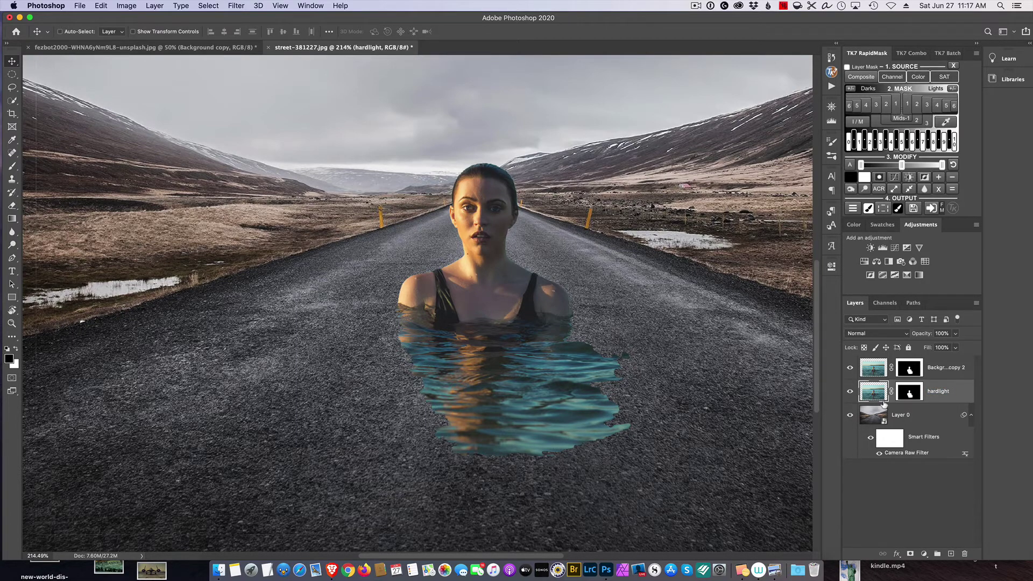
Step: Paint white with a soft brush on the hardlight layer's mask to reveal more water around the woman on the road
{"action": "left_click", "coordinate": [909, 394]}
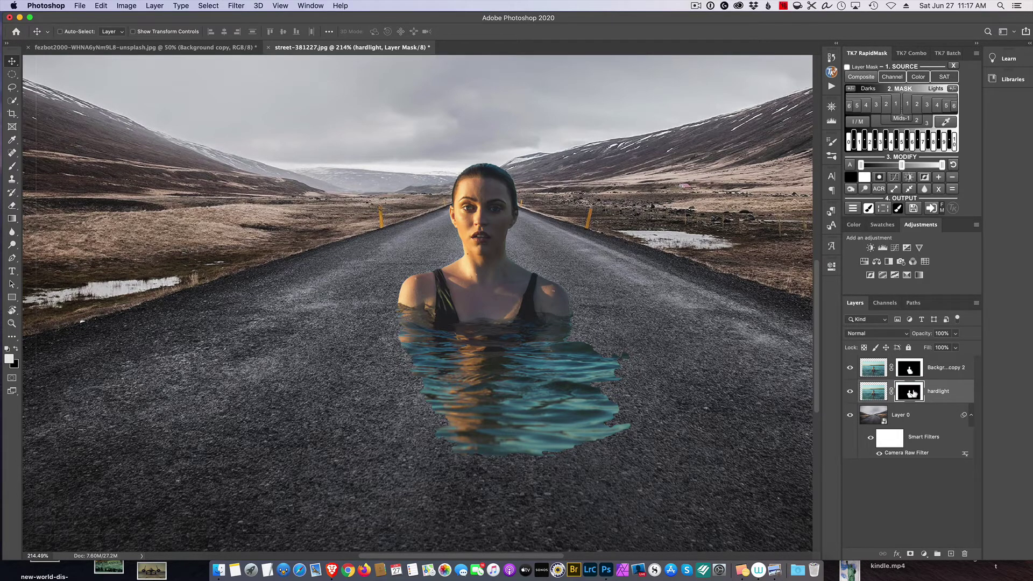
{"action": "left_click", "coordinate": [16, 349]}
{"action": "left_click", "coordinate": [11, 167]}
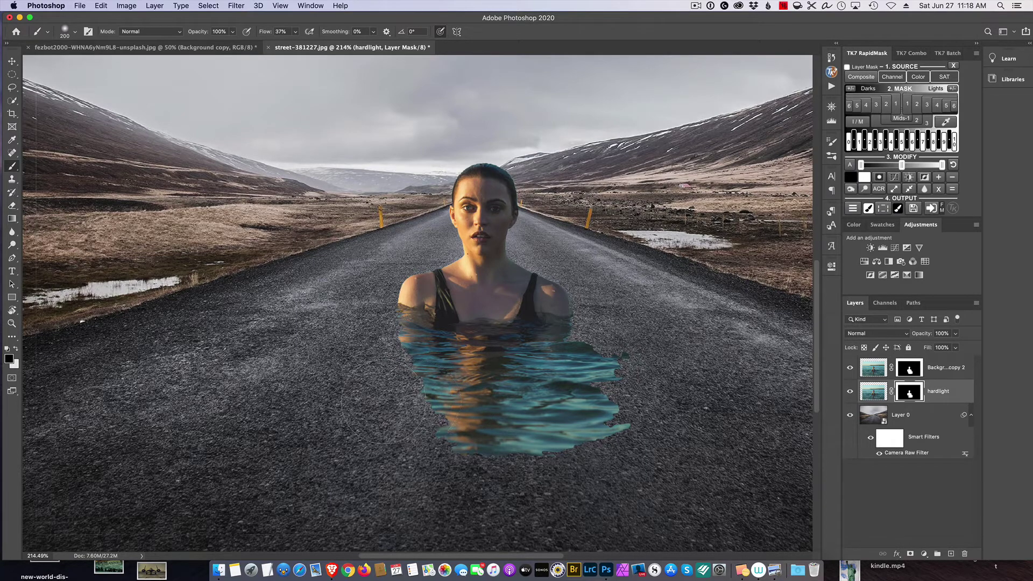
{"action": "key", "text": "x"}
{"action": "mouse_move", "coordinate": [442, 409]}
{"action": "left_mouse_down"}
{"action": "mouse_move", "coordinate": [401, 411]}
{"action": "mouse_move", "coordinate": [411, 411]}
{"action": "mouse_move", "coordinate": [368, 385]}
{"action": "mouse_move", "coordinate": [355, 339]}
{"action": "mouse_move", "coordinate": [322, 334]}
{"action": "mouse_move", "coordinate": [312, 401]}
{"action": "mouse_move", "coordinate": [384, 447]}
{"action": "mouse_move", "coordinate": [468, 476]}
{"action": "mouse_move", "coordinate": [586, 457]}
{"action": "mouse_move", "coordinate": [624, 406]}
{"action": "mouse_move", "coordinate": [627, 368]}
{"action": "mouse_move", "coordinate": [605, 352]}
{"action": "mouse_move", "coordinate": [606, 322]}
{"action": "mouse_move", "coordinate": [588, 365]}
{"action": "left_mouse_up"}
{"action": "left_click_drag", "start_coordinate": [480, 463], "coordinate": [343, 436]}
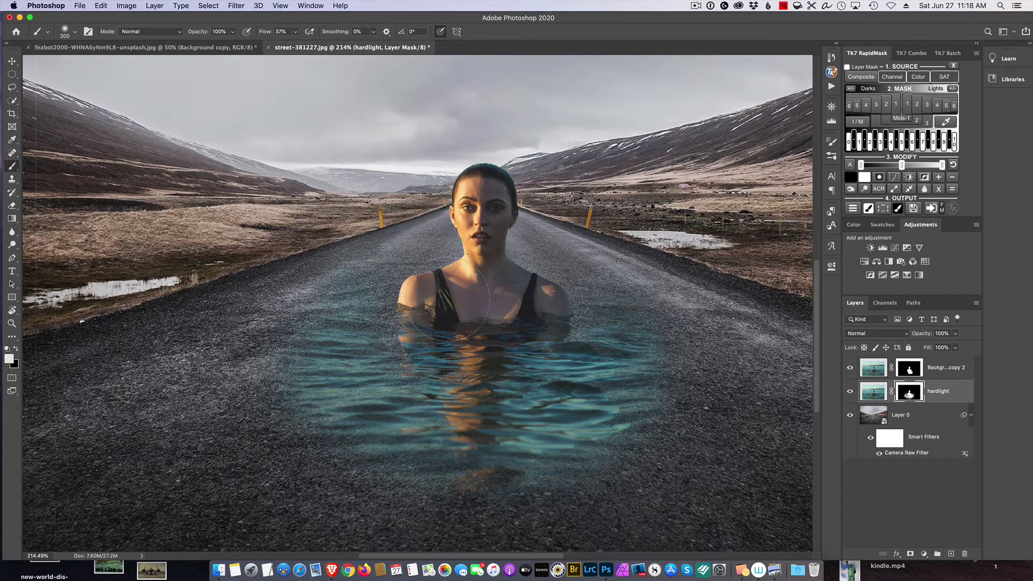
{"action": "left_click_drag", "start_coordinate": [569, 305], "coordinate": [571, 311]}
Step: Set the hardlight layer's blend mode to Hard Light and toggle its visibility to compare the effect
{"action": "left_click", "coordinate": [874, 391]}
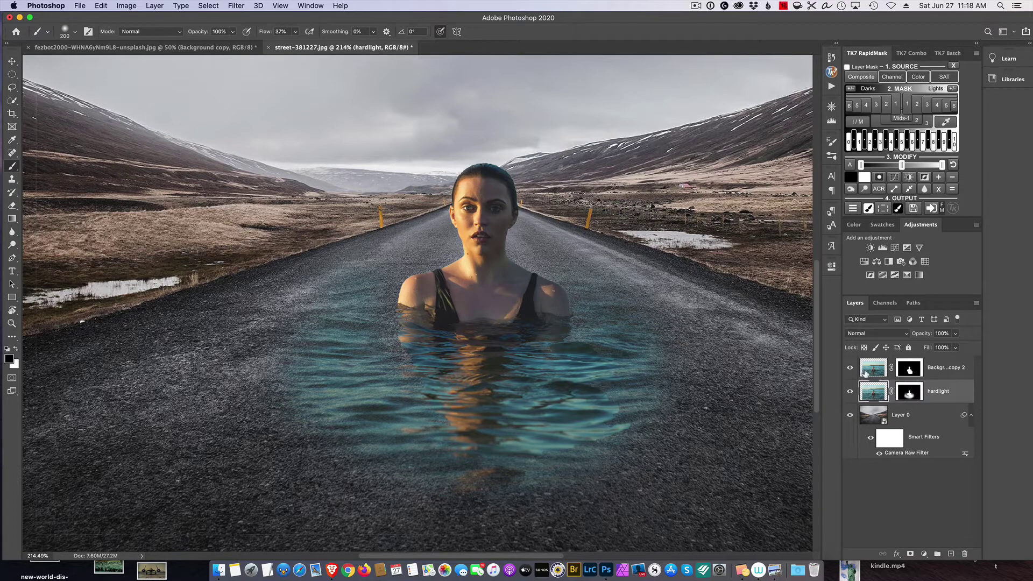
{"action": "left_click", "coordinate": [868, 333]}
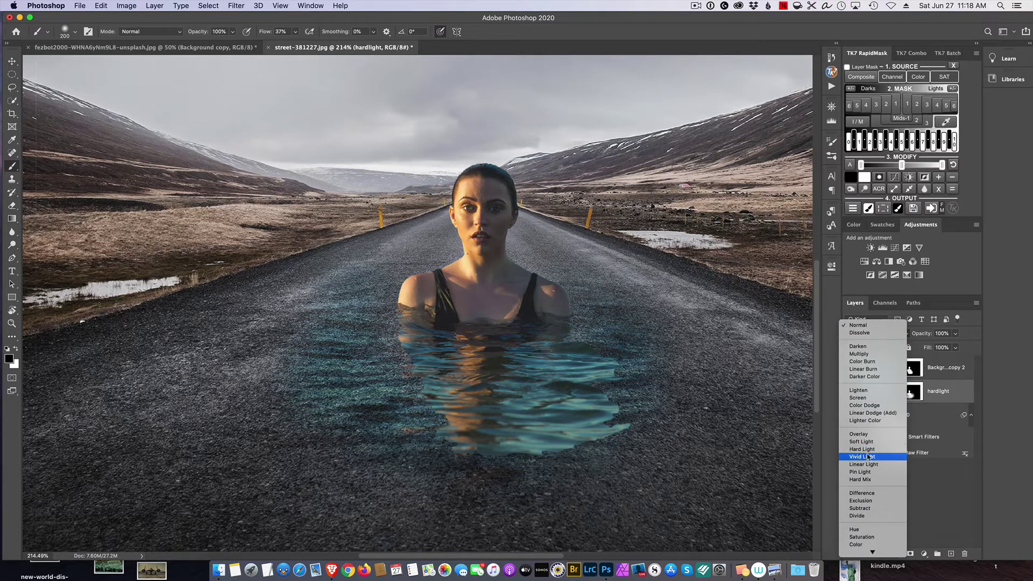
{"action": "left_click", "coordinate": [864, 449]}
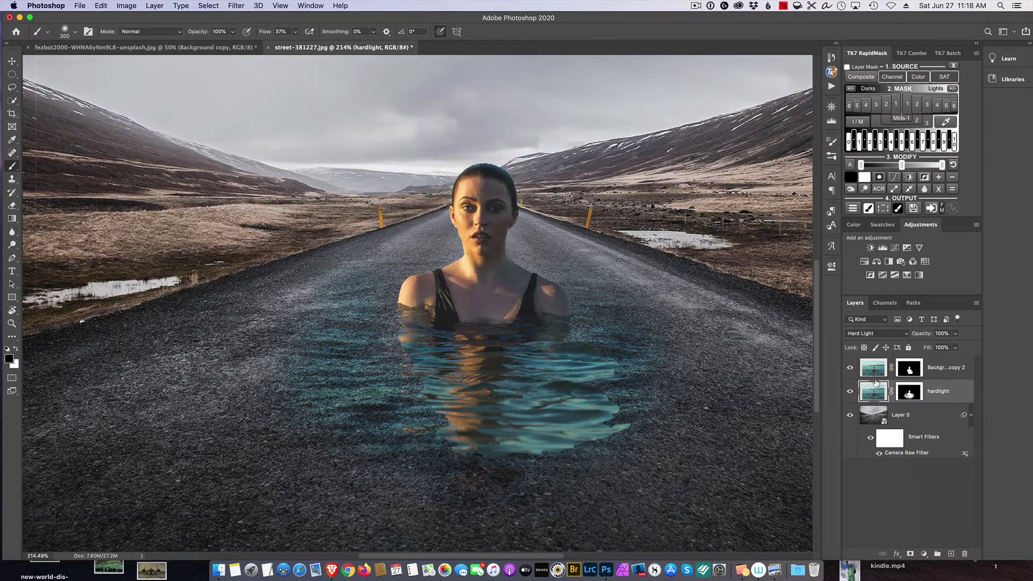
{"action": "left_click", "coordinate": [849, 392]}
{"action": "left_click", "coordinate": [849, 393]}
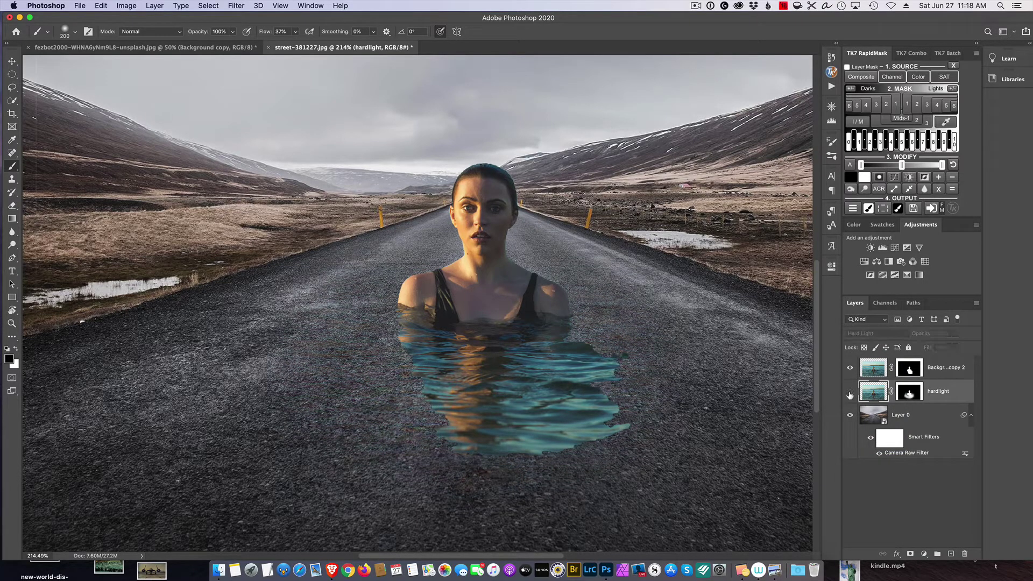
Step: Turn the hardlight layer back on and group it with the woman layer above it
{"action": "left_click", "coordinate": [849, 393]}
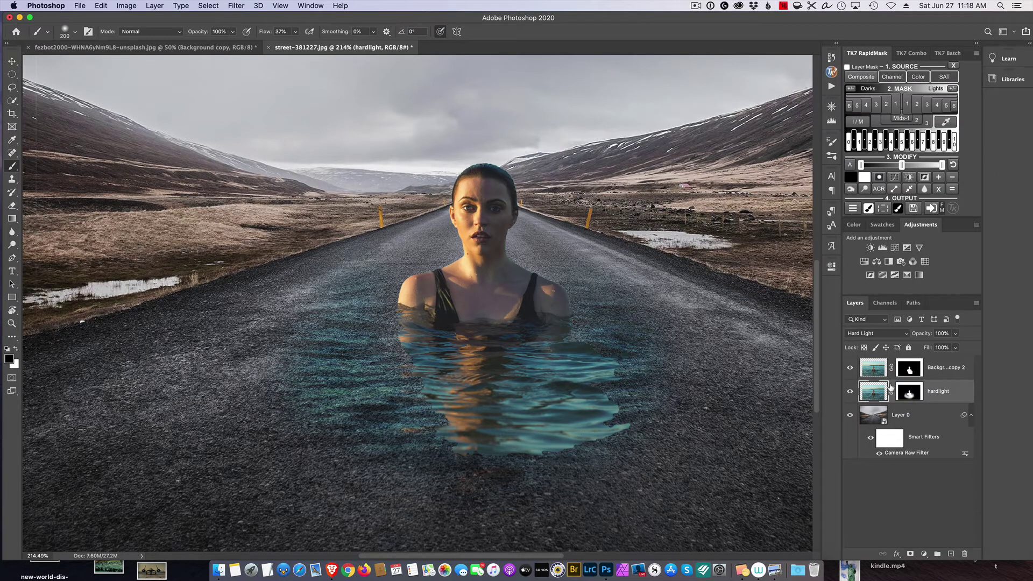
{"action": "left_click", "coordinate": [946, 373]}
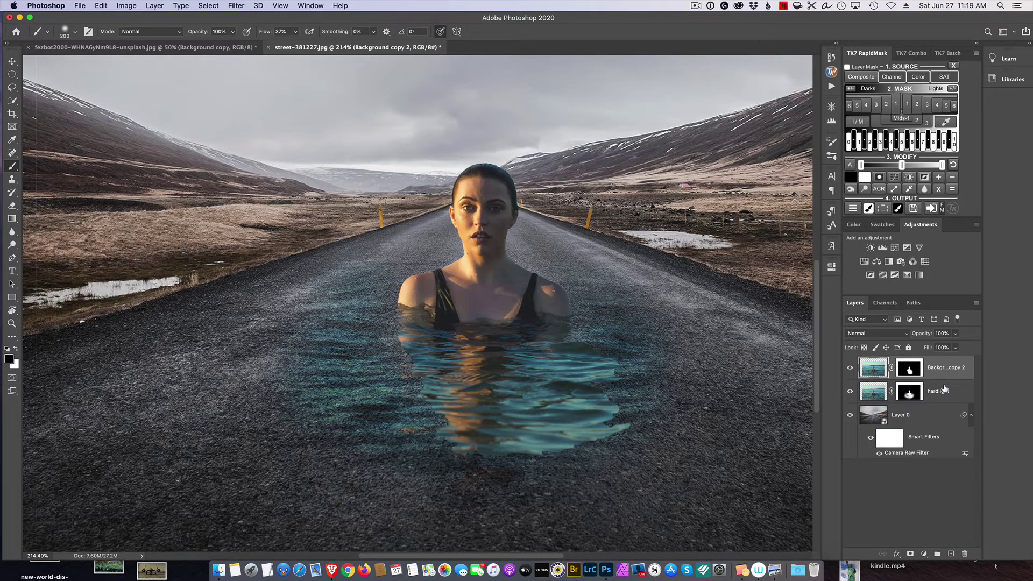
{"action": "left_click", "coordinate": [945, 389], "text": "shift"}
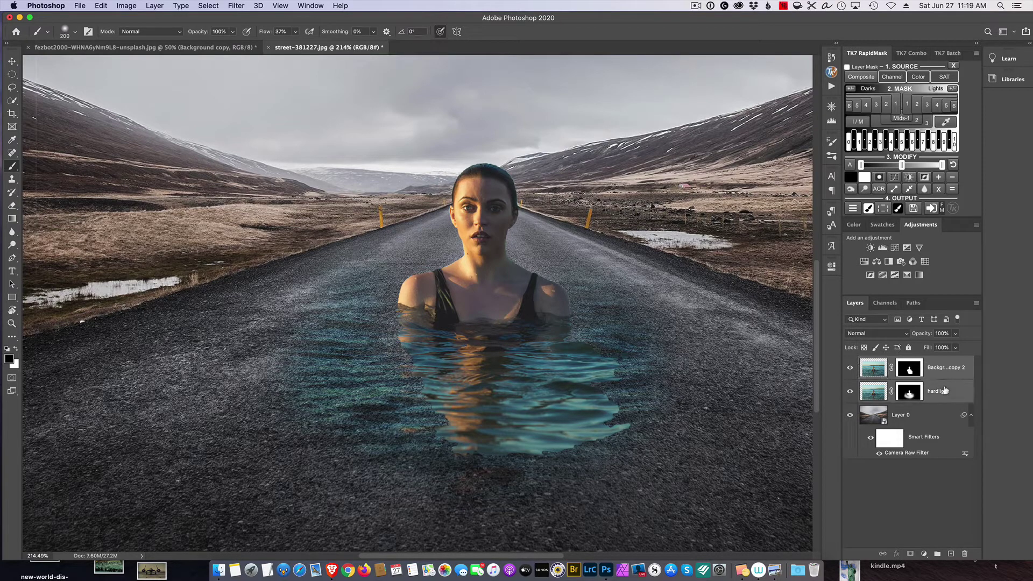
{"action": "left_click", "coordinate": [936, 554]}
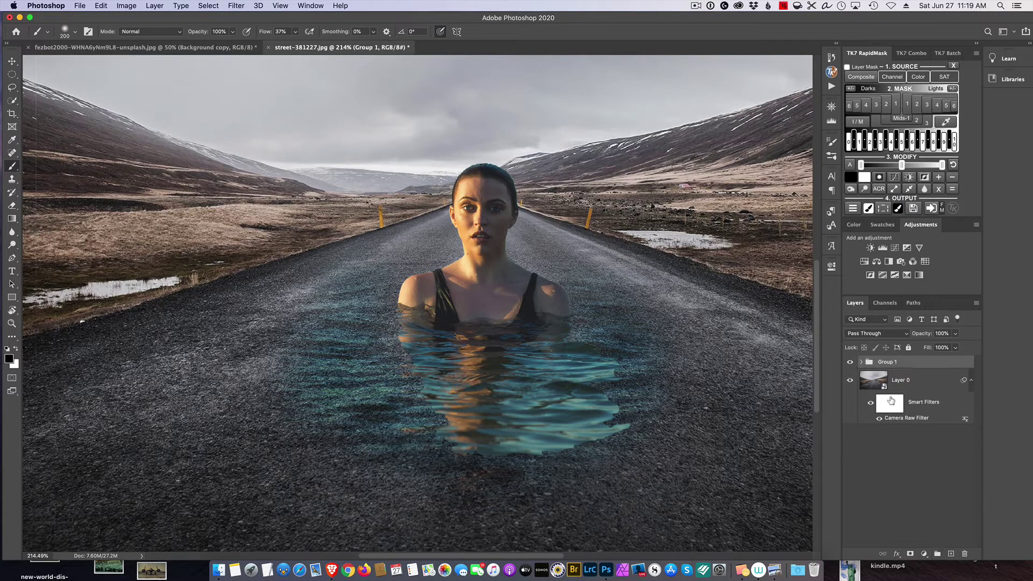
{"action": "left_click", "coordinate": [860, 363]}
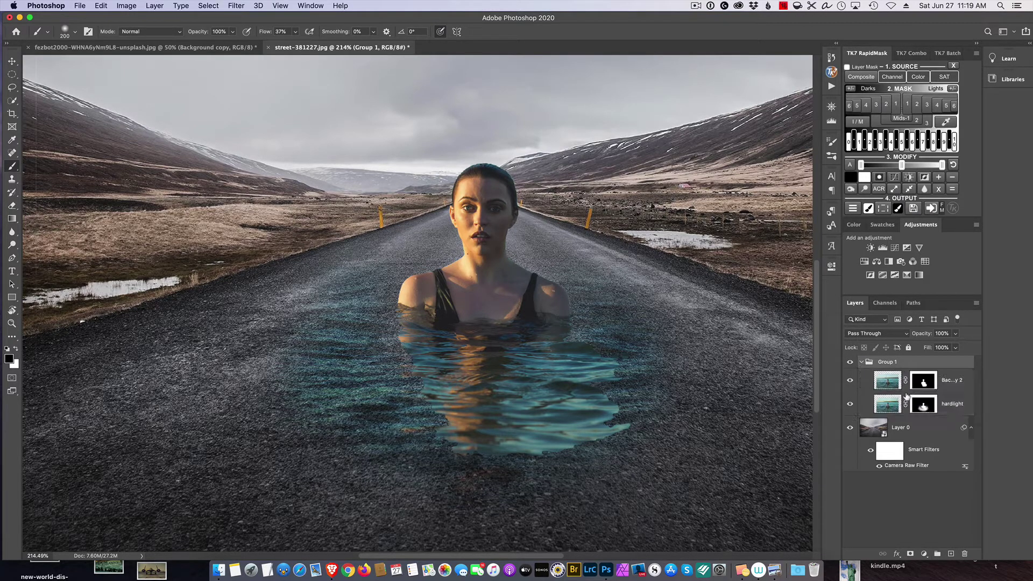
{"action": "left_click", "coordinate": [861, 362]}
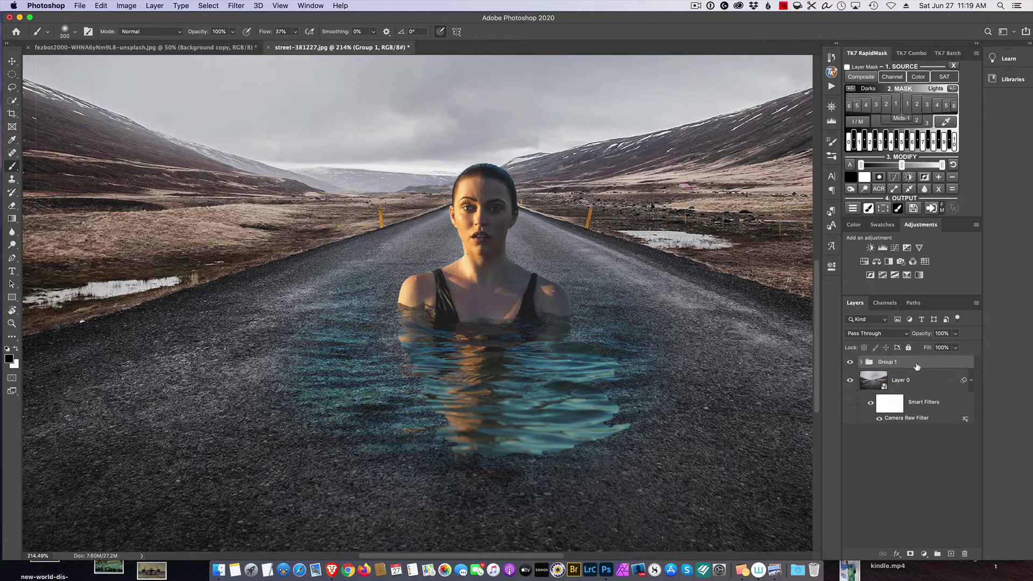
Step: Add a Hue/Saturation adjustment clipped to the group, set the Cyans saturation to -100 and toggle the adjustment's visibility to compare
{"action": "left_click", "coordinate": [864, 262]}
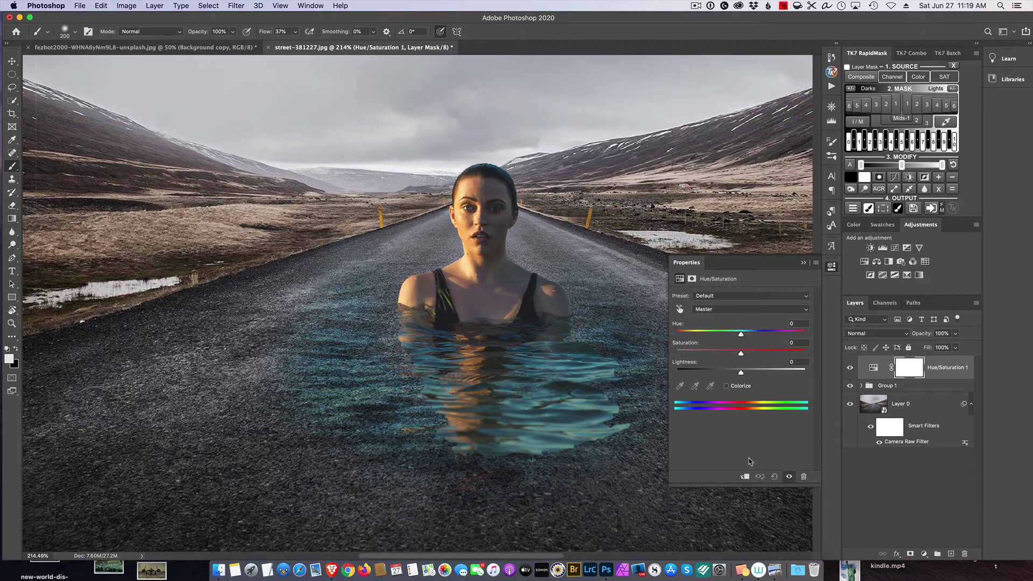
{"action": "left_click", "coordinate": [745, 476]}
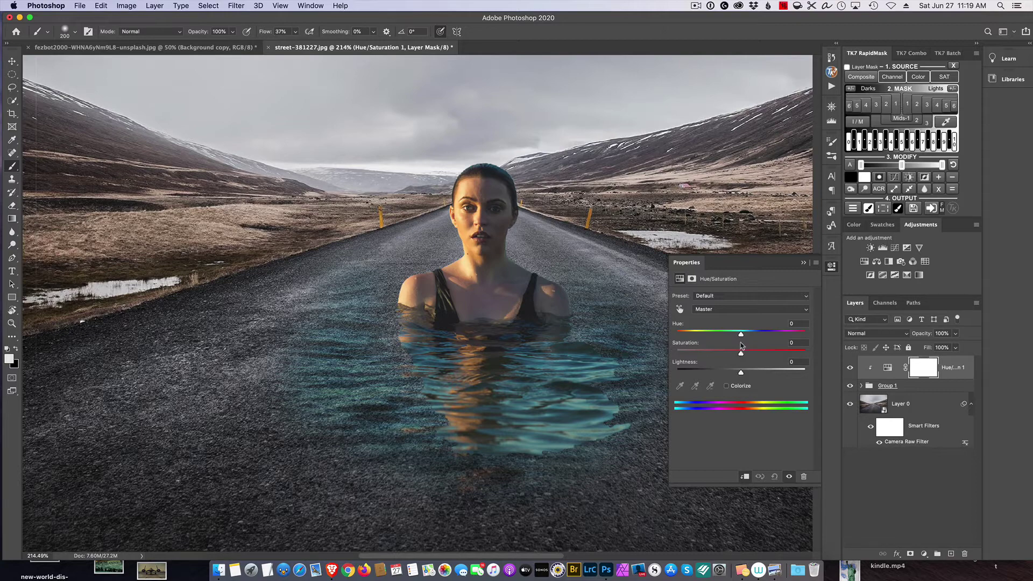
{"action": "left_click", "coordinate": [723, 314]}
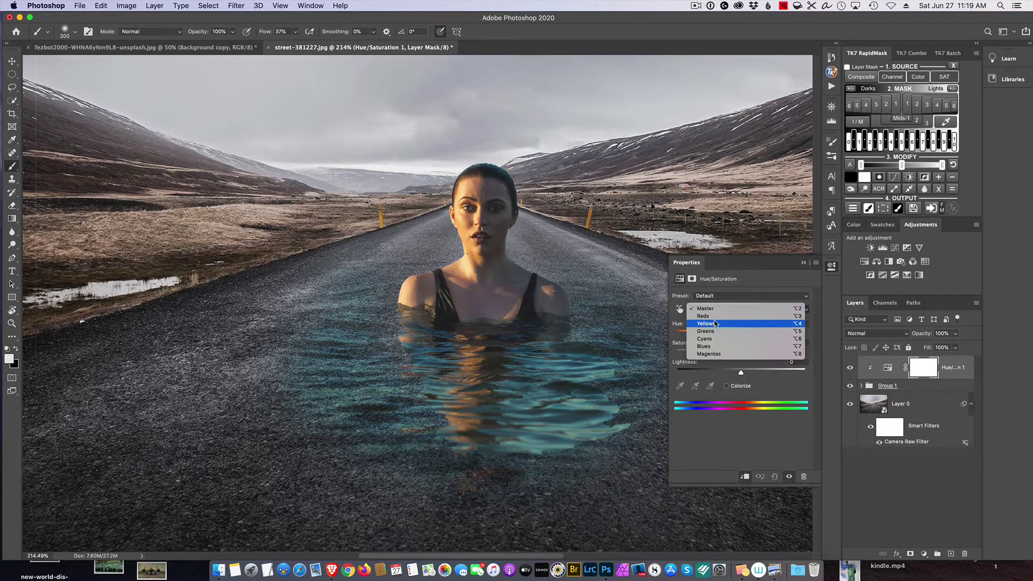
{"action": "left_click", "coordinate": [714, 340]}
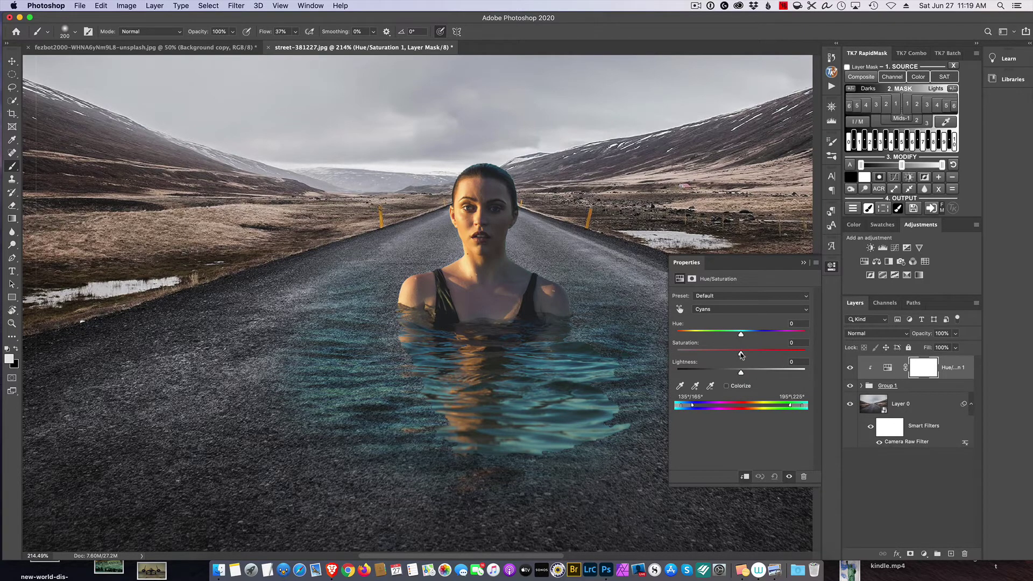
{"action": "left_click_drag", "start_coordinate": [741, 355], "coordinate": [662, 350]}
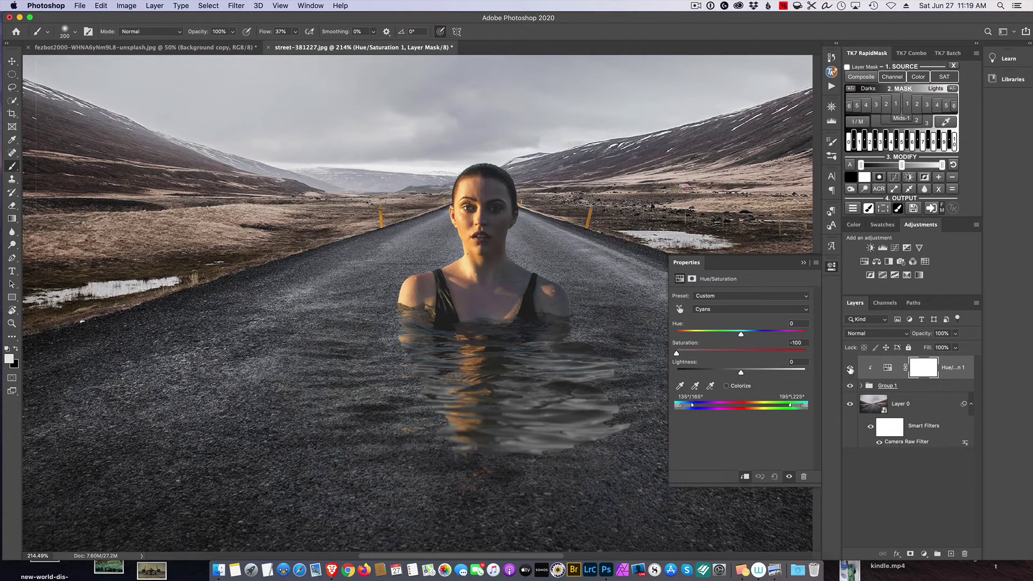
{"action": "left_click", "coordinate": [850, 369]}
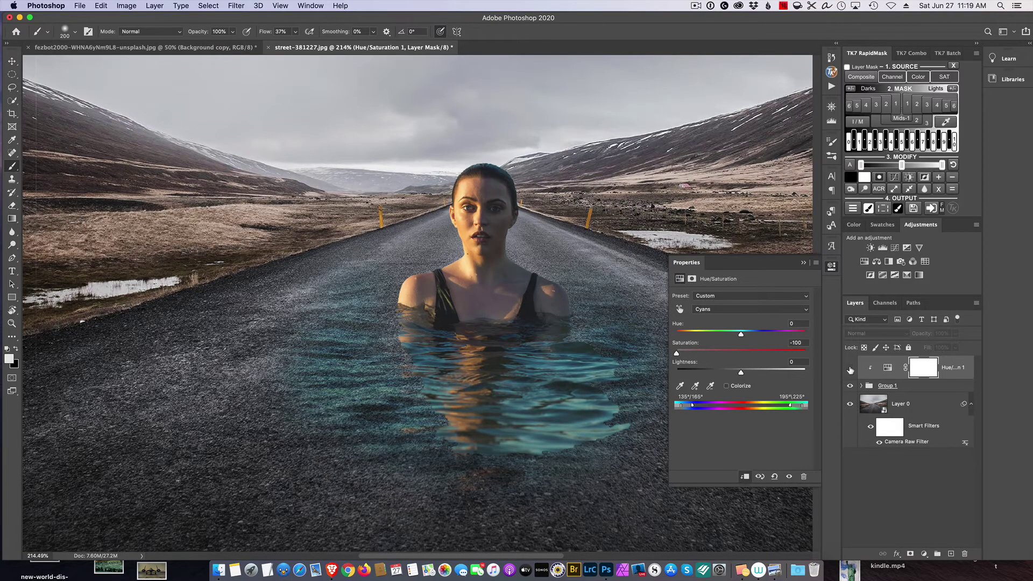
{"action": "left_click", "coordinate": [850, 370]}
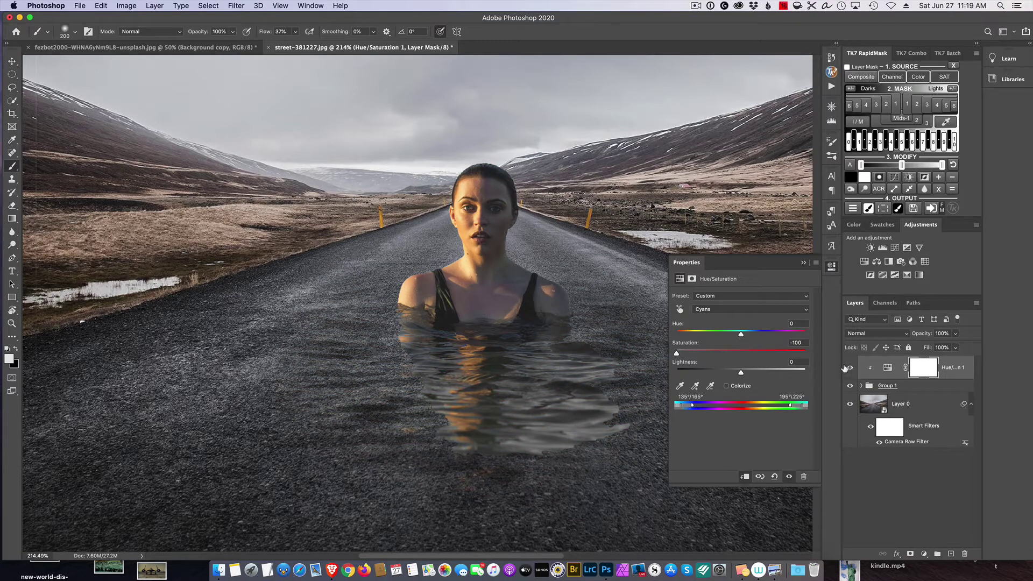
Step: Lower the saturation of the Blues in the same Hue/Saturation adjustment
{"action": "left_click", "coordinate": [722, 311]}
{"action": "left_click", "coordinate": [722, 316]}
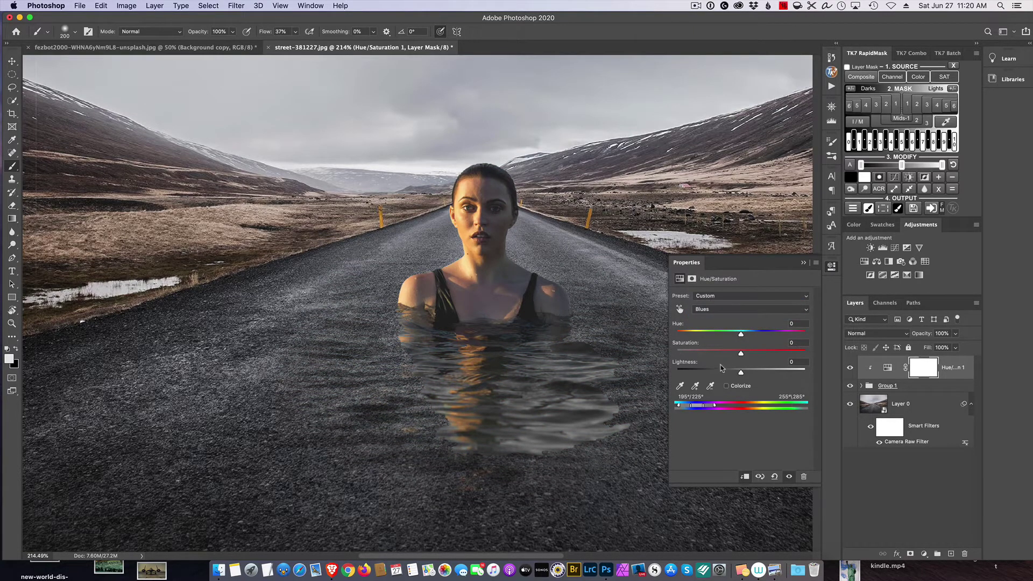
{"action": "left_click_drag", "start_coordinate": [740, 353], "coordinate": [708, 375]}
{"action": "left_click", "coordinate": [803, 263]}
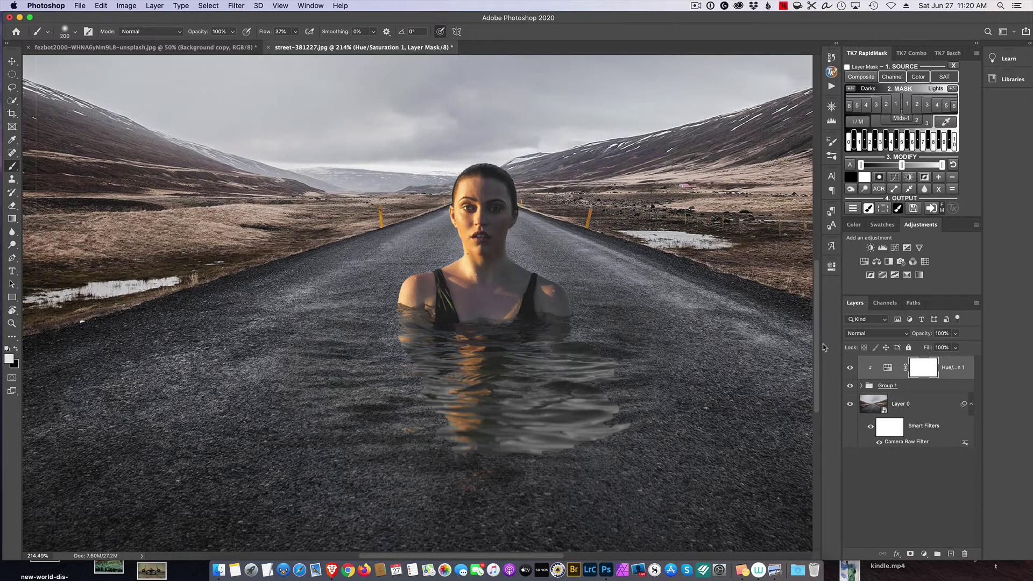
Step: Paint black at 23% flow on the upper woman layer's mask to fade the bright water's right edge into the asphalt
{"action": "scroll", "coordinate": [726, 336], "scroll_direction": "down", "scroll_amount": 3}
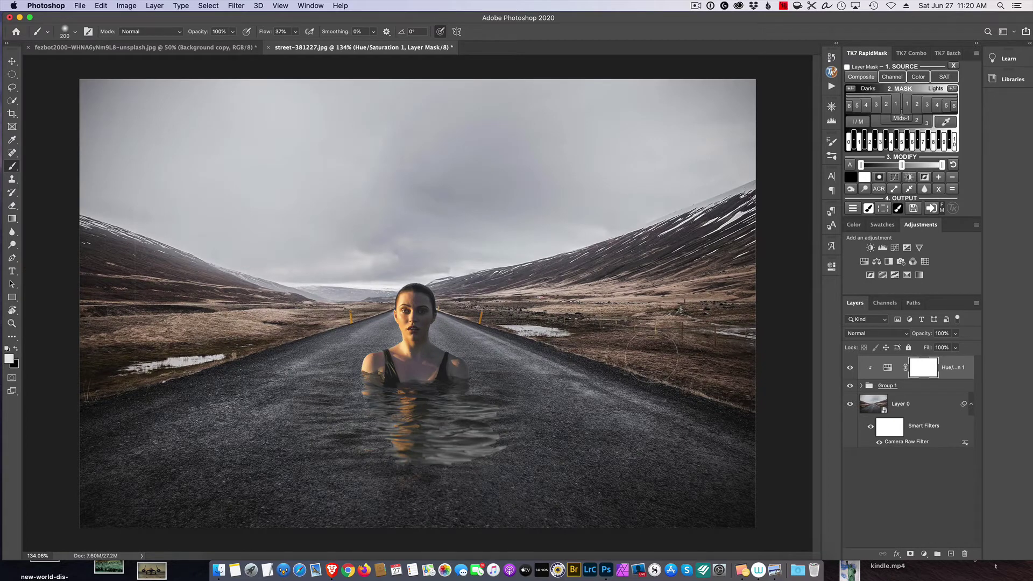
{"action": "left_click", "coordinate": [858, 386]}
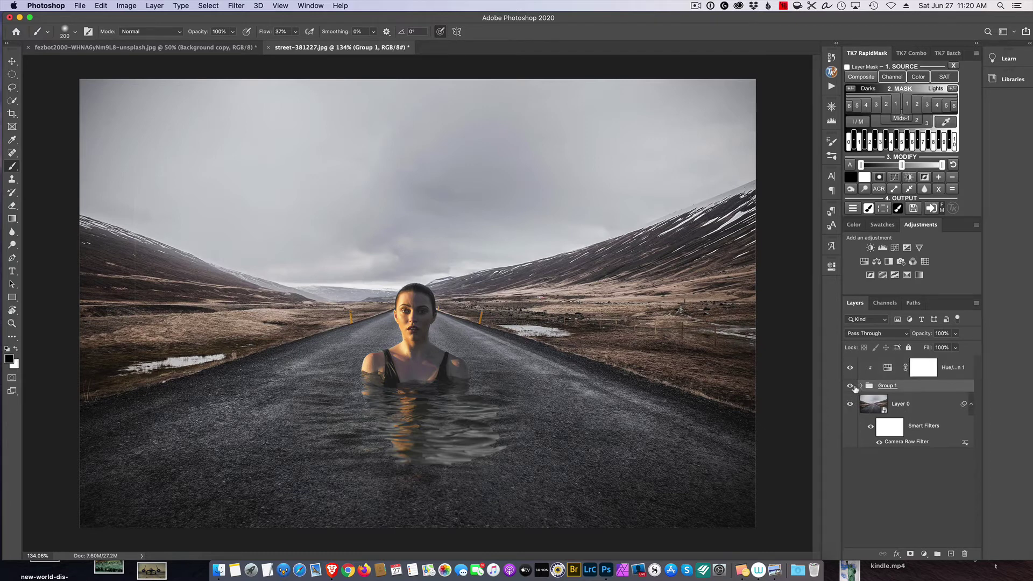
{"action": "left_click", "coordinate": [861, 386]}
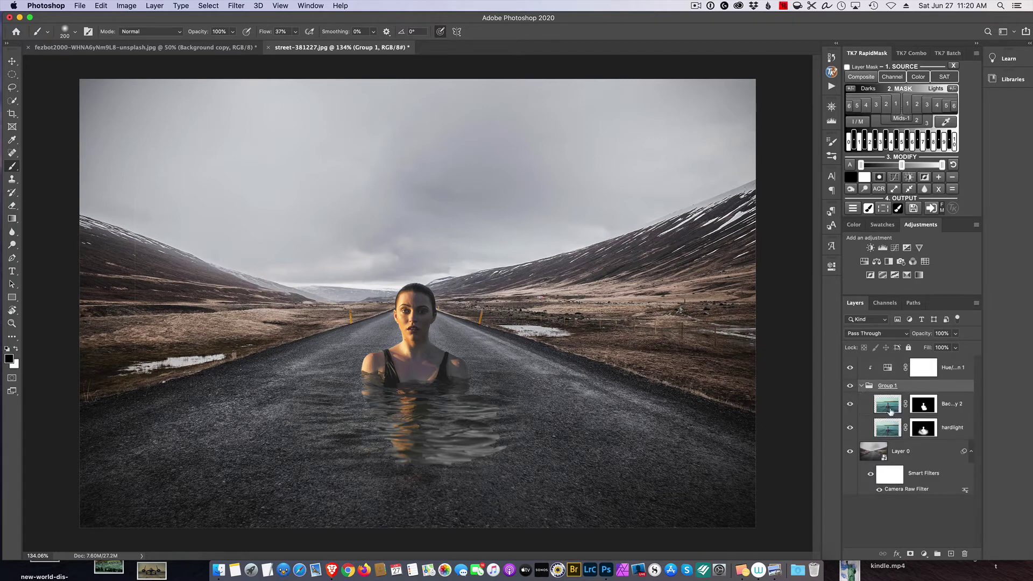
{"action": "left_click", "coordinate": [915, 429]}
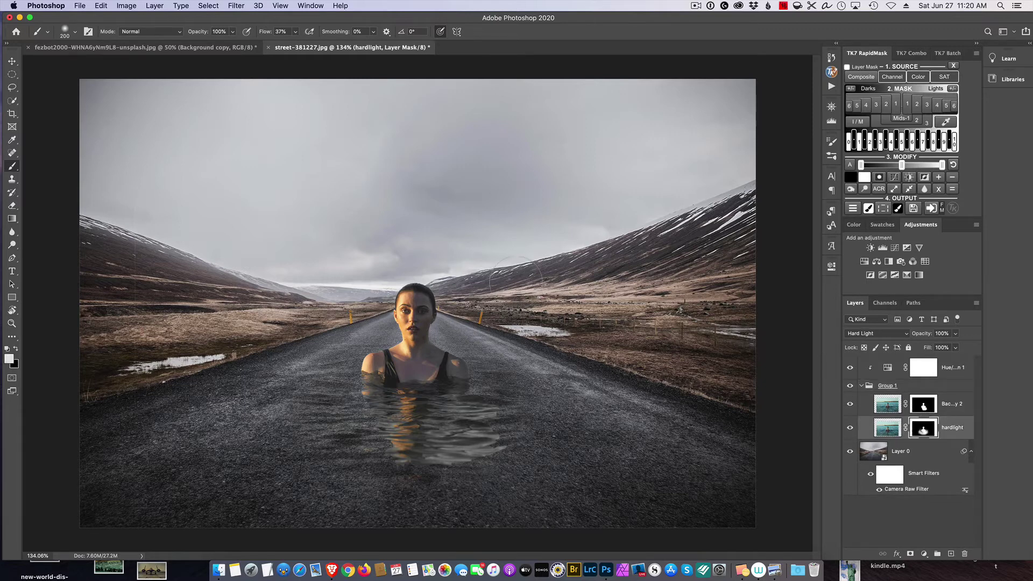
{"action": "left_click", "coordinate": [7, 349]}
{"action": "left_click_drag", "start_coordinate": [267, 36], "coordinate": [257, 38]}
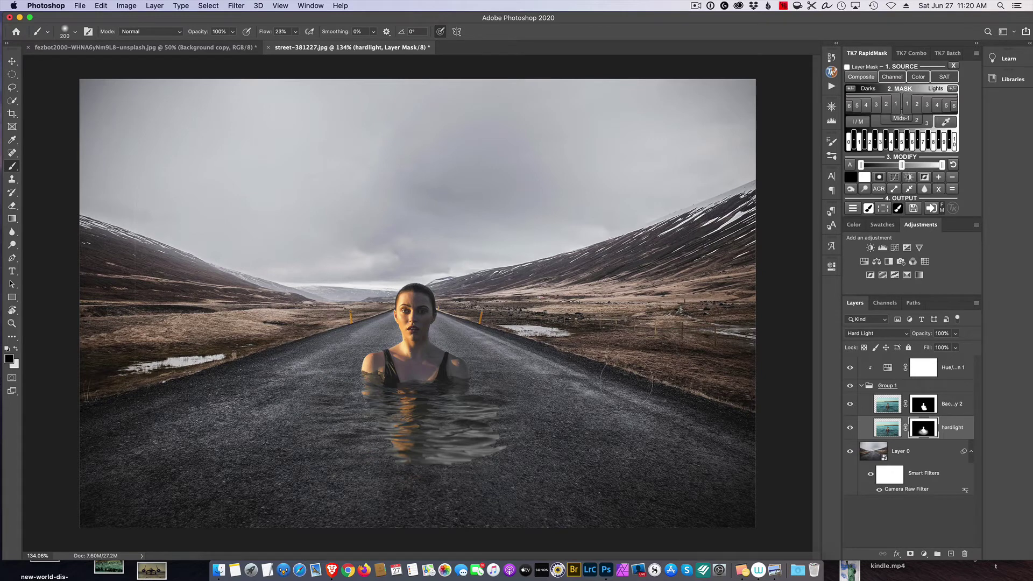
{"action": "left_click", "coordinate": [924, 410]}
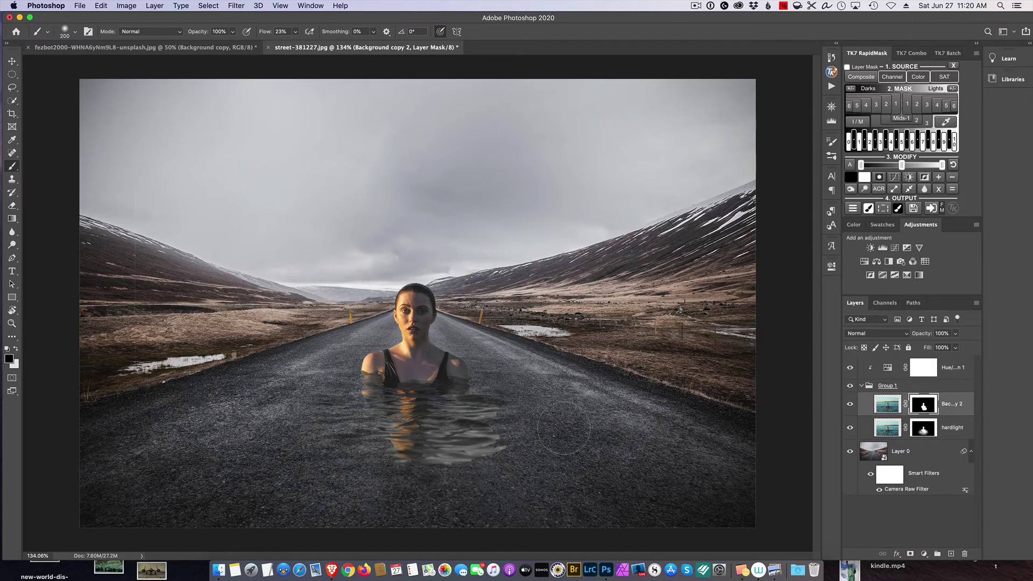
{"action": "mouse_move", "coordinate": [526, 429]}
{"action": "left_mouse_down"}
{"action": "mouse_move", "coordinate": [475, 468]}
{"action": "mouse_move", "coordinate": [395, 477]}
{"action": "mouse_move", "coordinate": [460, 472]}
{"action": "mouse_move", "coordinate": [507, 438]}
{"action": "left_mouse_up"}
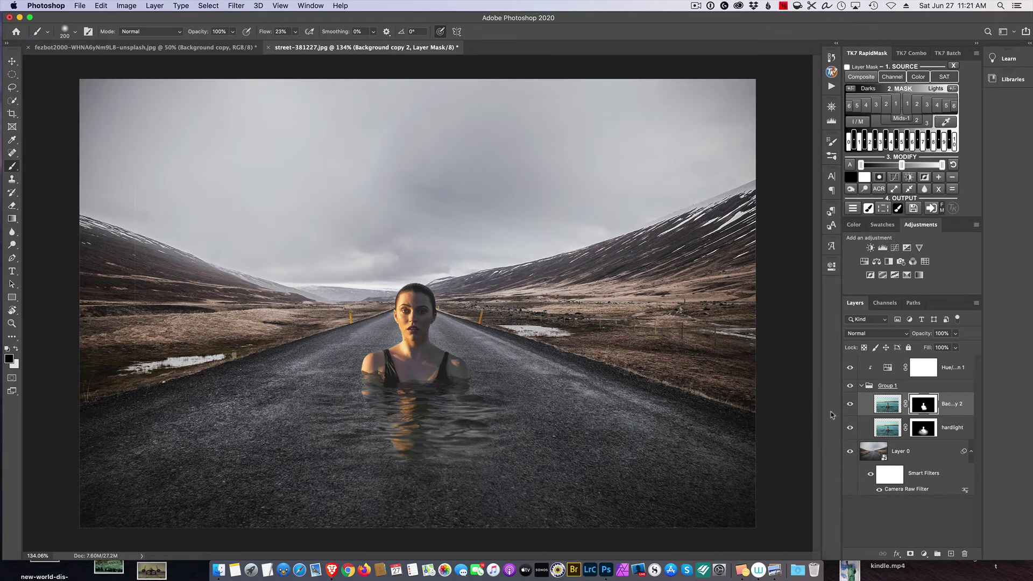
{"action": "left_click", "coordinate": [861, 387]}
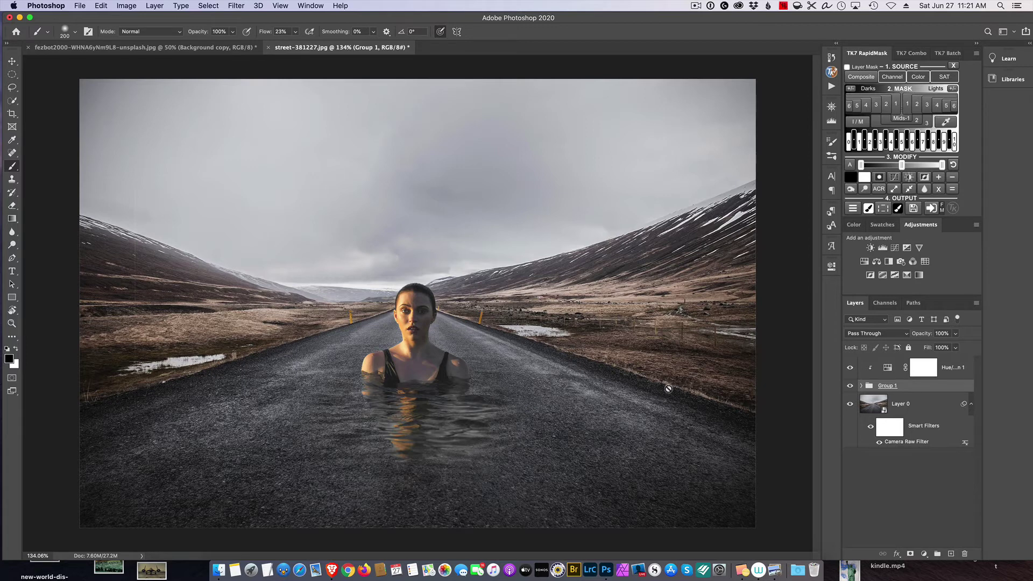
Step: Add a Color Lookup adjustment layer above the Hue/Saturation adjustment and apply the 2Strip.look 3D LUT
{"action": "left_click", "coordinate": [954, 367]}
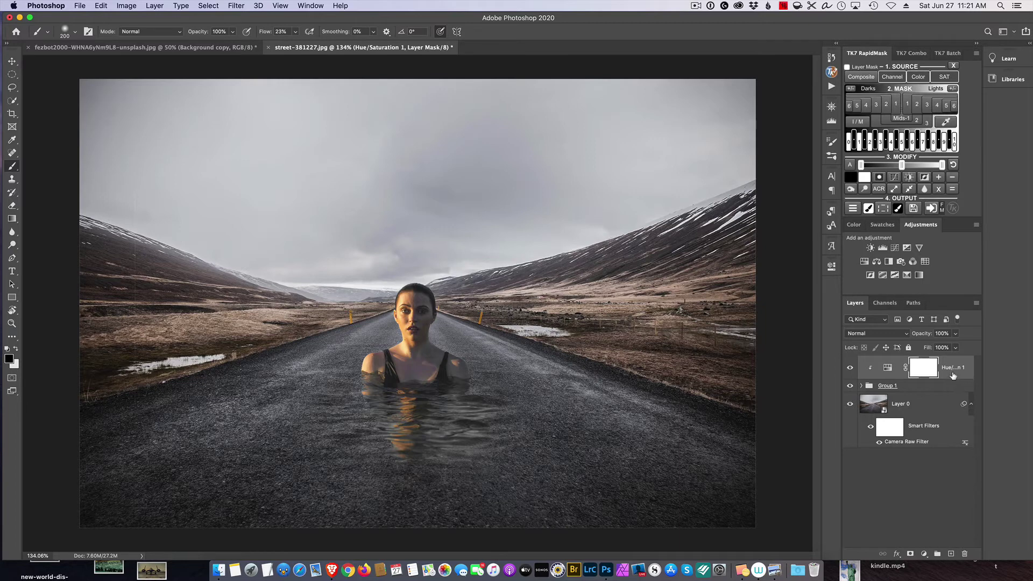
{"action": "left_click", "coordinate": [925, 261]}
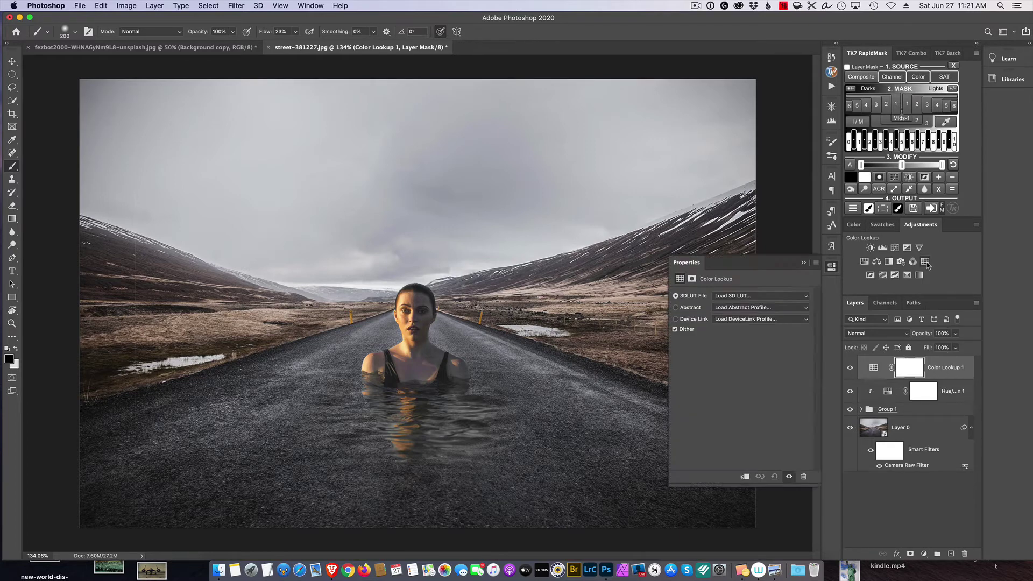
{"action": "left_click", "coordinate": [788, 300]}
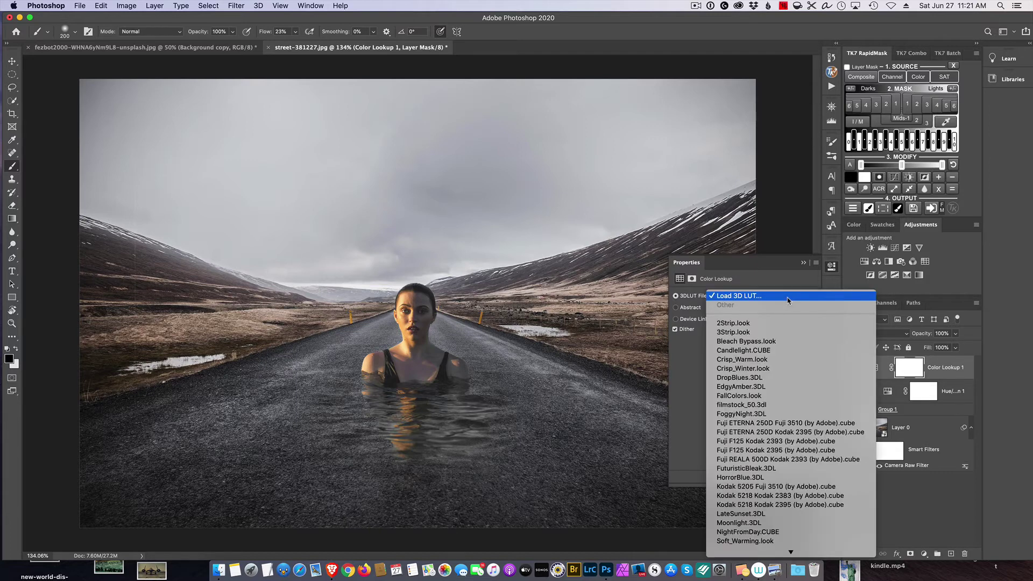
{"action": "left_click", "coordinate": [750, 323]}
Step: Try the Bleach Bypass.look and Crisp_Winter.look LUTs, and toggle the Color Lookup layer's visibility to compare
{"action": "left_click", "coordinate": [784, 299]}
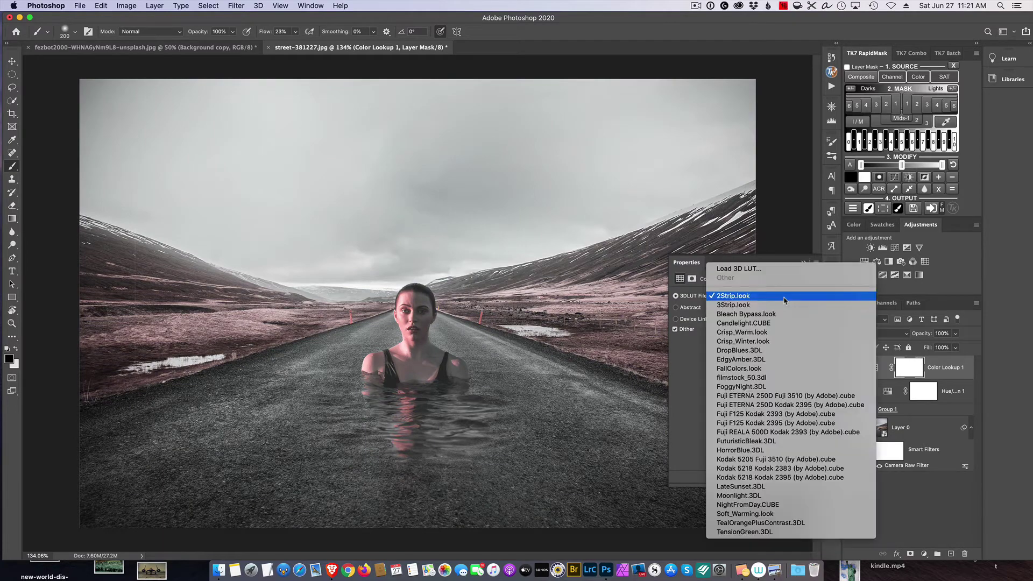
{"action": "left_click", "coordinate": [767, 314]}
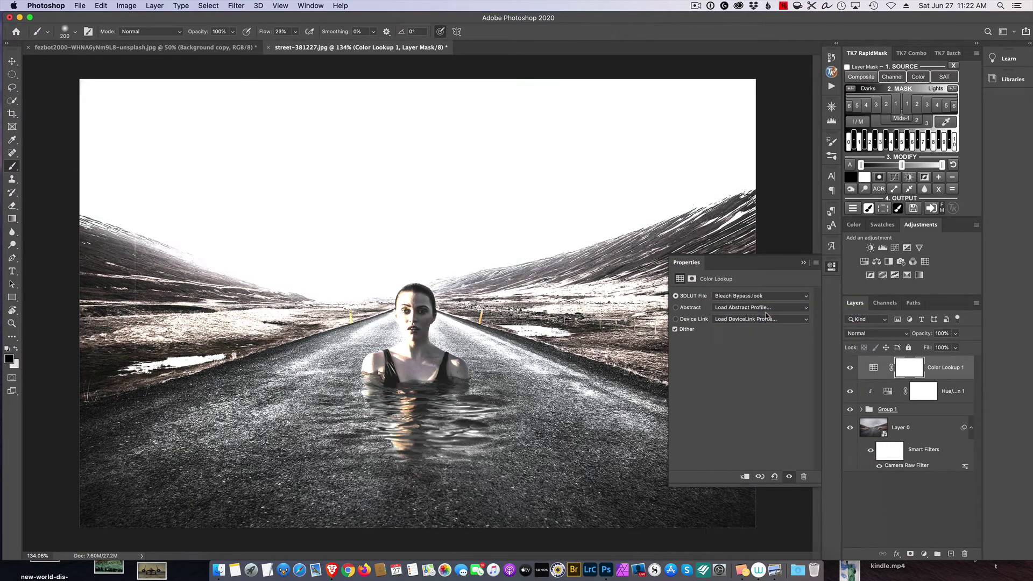
{"action": "left_click", "coordinate": [781, 299]}
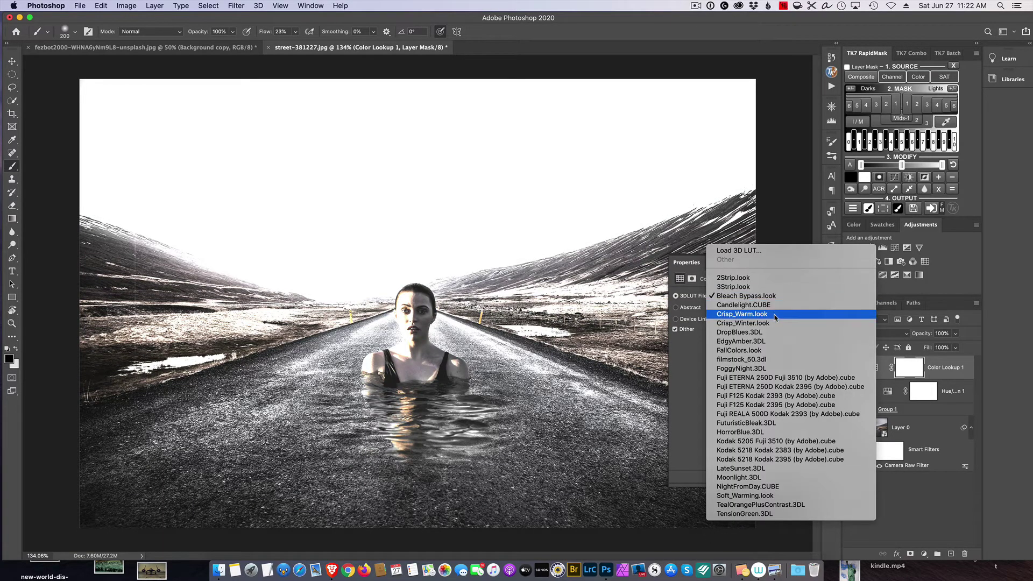
{"action": "left_click", "coordinate": [772, 324]}
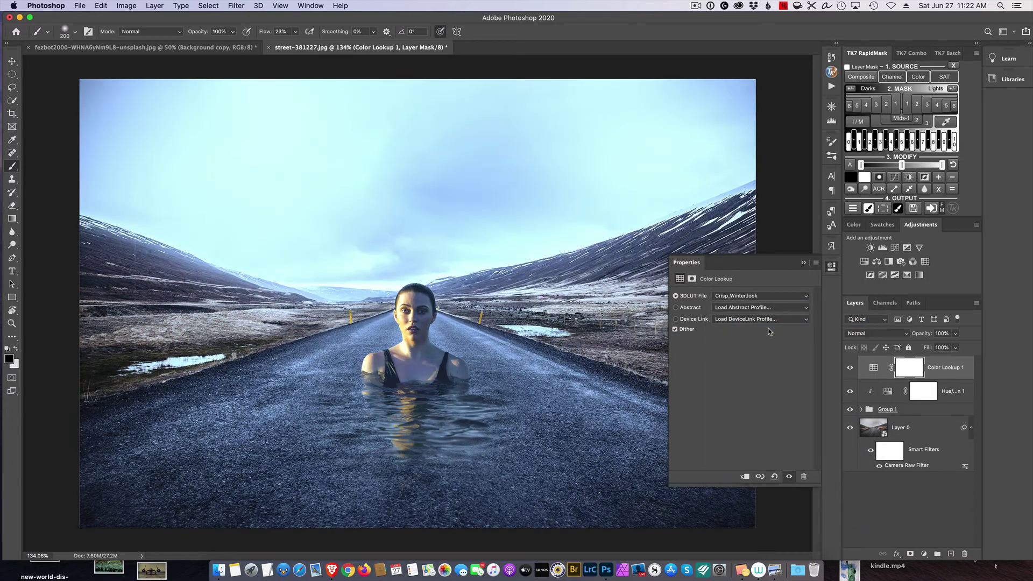
{"action": "left_click", "coordinate": [849, 368]}
{"action": "left_click", "coordinate": [851, 369]}
Step: Set the Color Lookup's 3D LUT to TealOrangePlusContrast.3DL and toggle the layer's visibility to compare the graded image
{"action": "left_click", "coordinate": [779, 297]}
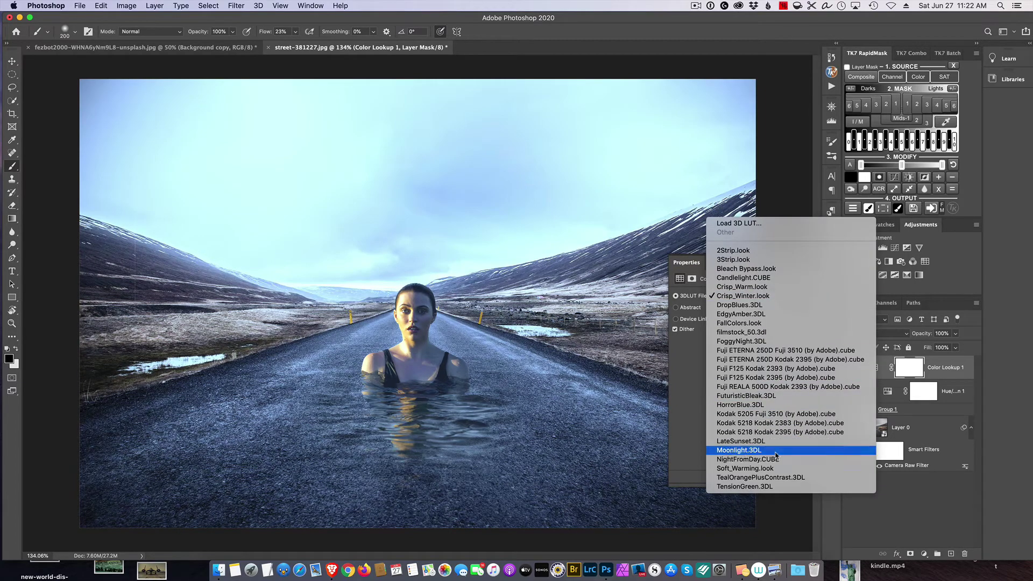
{"action": "left_click", "coordinate": [779, 477]}
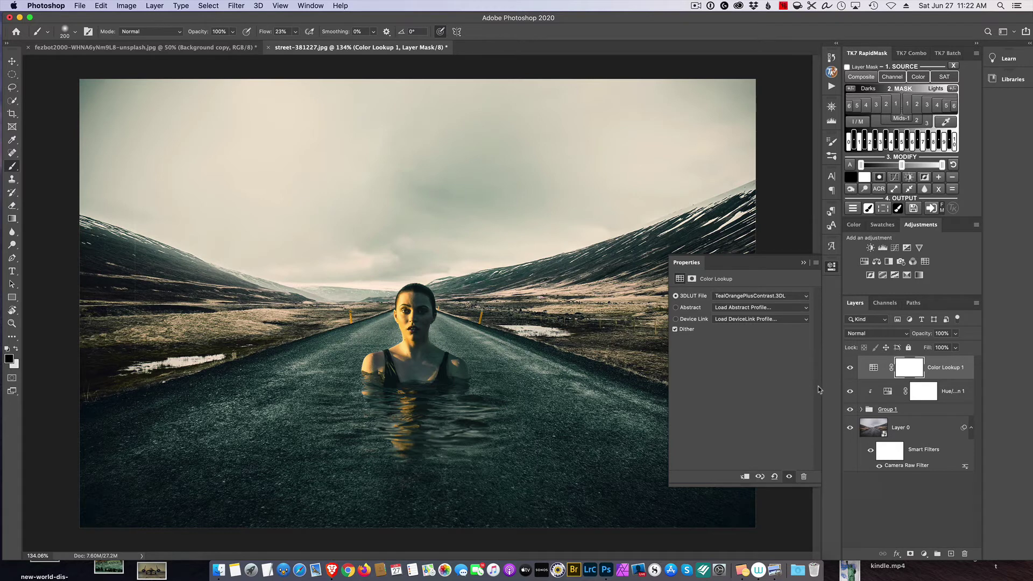
{"action": "left_click", "coordinate": [851, 369]}
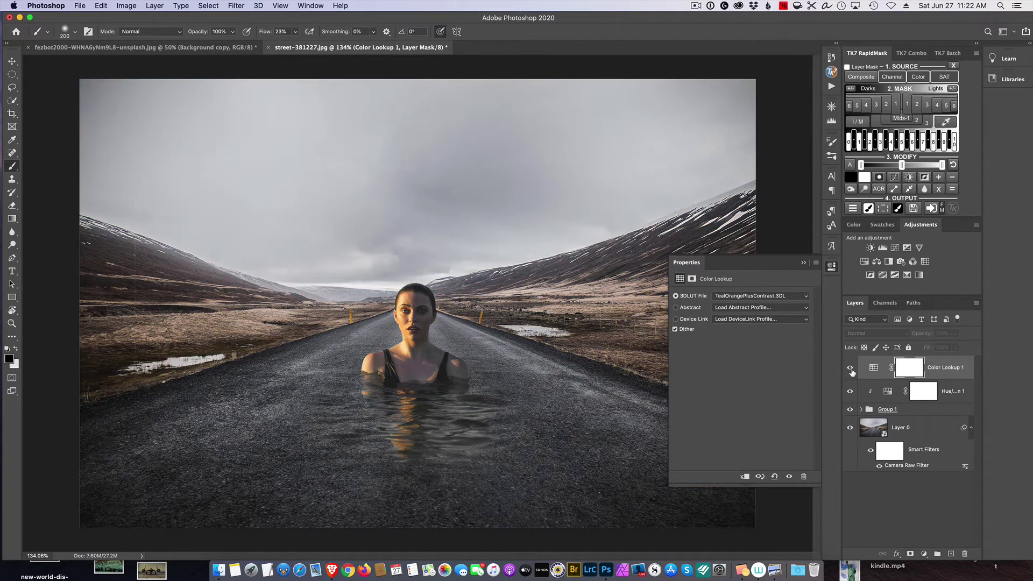
{"action": "left_click", "coordinate": [850, 369]}
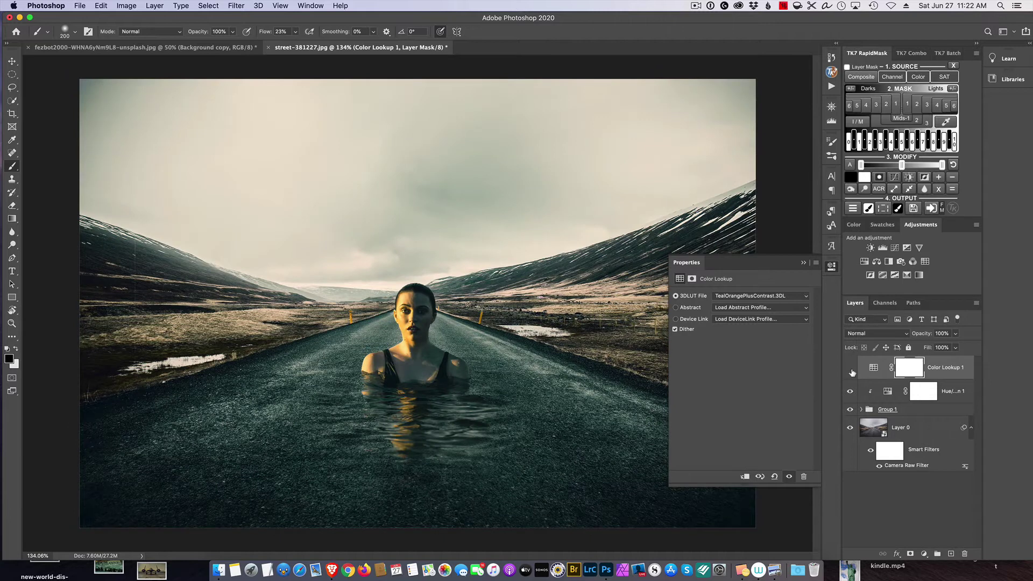
{"action": "left_click", "coordinate": [850, 369]}
{"action": "left_click", "coordinate": [850, 369]}
{"action": "left_click", "coordinate": [803, 262]}
{"action": "left_click", "coordinate": [874, 368]}
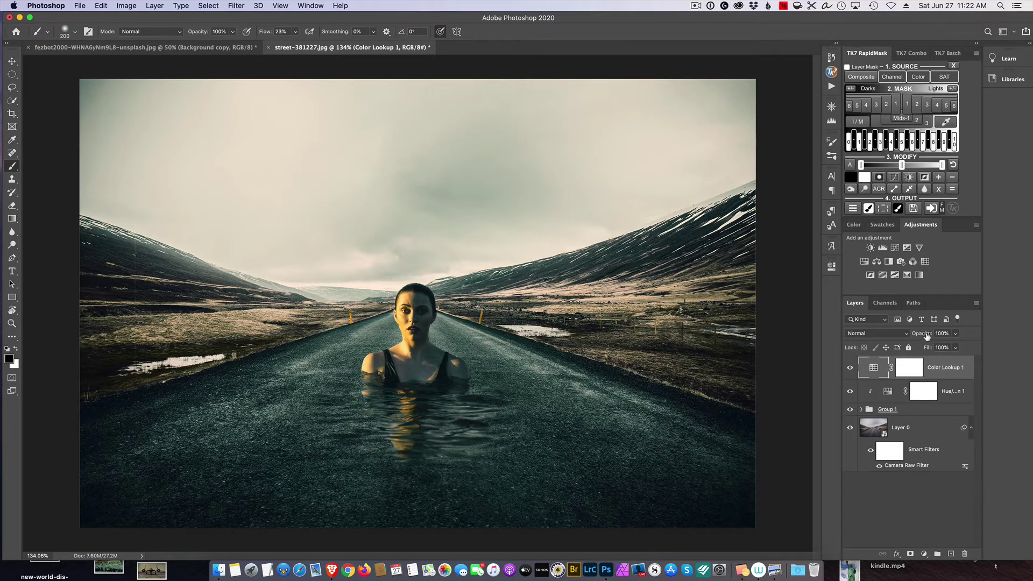
Step: Reduce the Color Lookup layer's opacity to 32% and toggle its visibility to compare the softened grade
{"action": "mouse_move", "coordinate": [927, 335]}
{"action": "left_mouse_down"}
{"action": "mouse_move", "coordinate": [901, 339]}
{"action": "mouse_move", "coordinate": [917, 340]}
{"action": "left_mouse_up"}
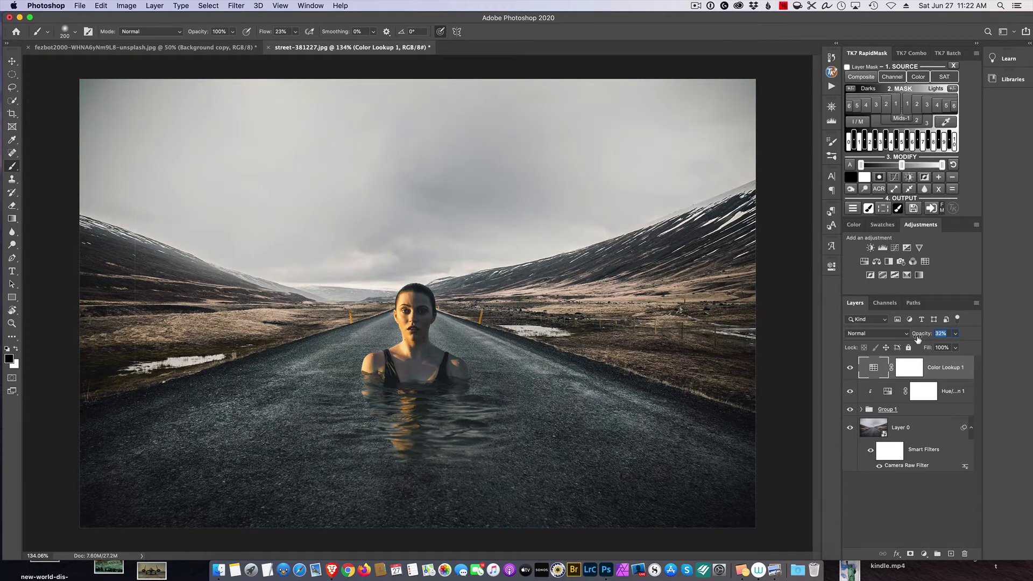
{"action": "left_click", "coordinate": [850, 368]}
{"action": "left_click", "coordinate": [851, 368]}
{"action": "left_click", "coordinate": [853, 373]}
{"action": "left_click", "coordinate": [853, 373]}
{"action": "left_click", "coordinate": [851, 371]}
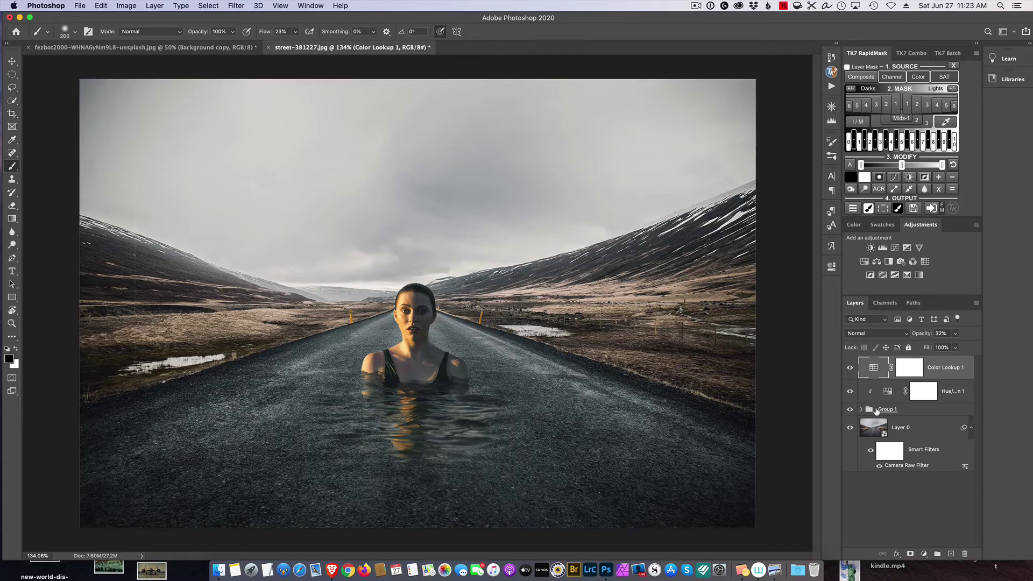
Step: Add a new layer above the Color Lookup adjustment and fill it with black at 100% opacity
{"action": "left_click", "coordinate": [950, 554]}
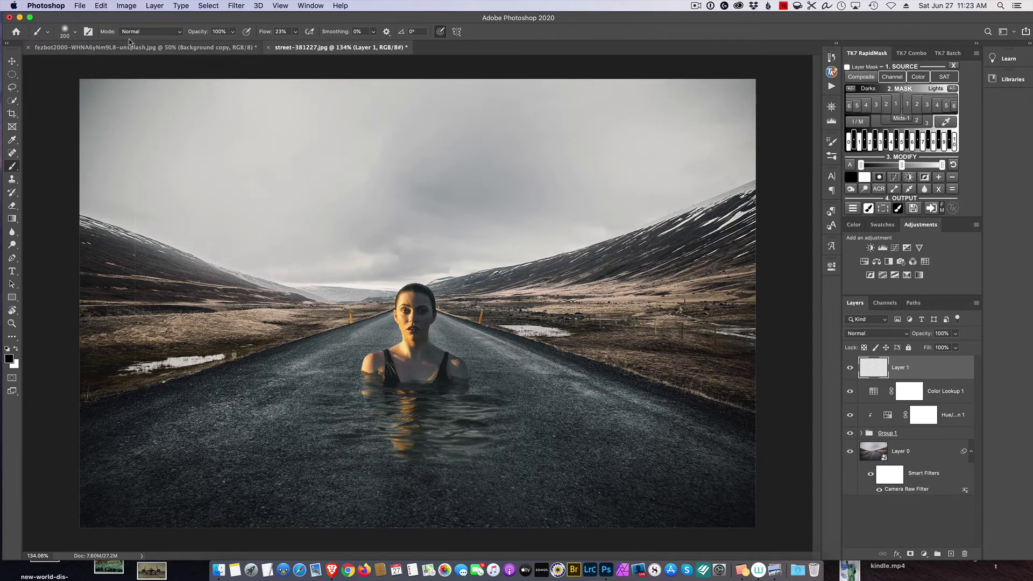
{"action": "left_click", "coordinate": [104, 5]}
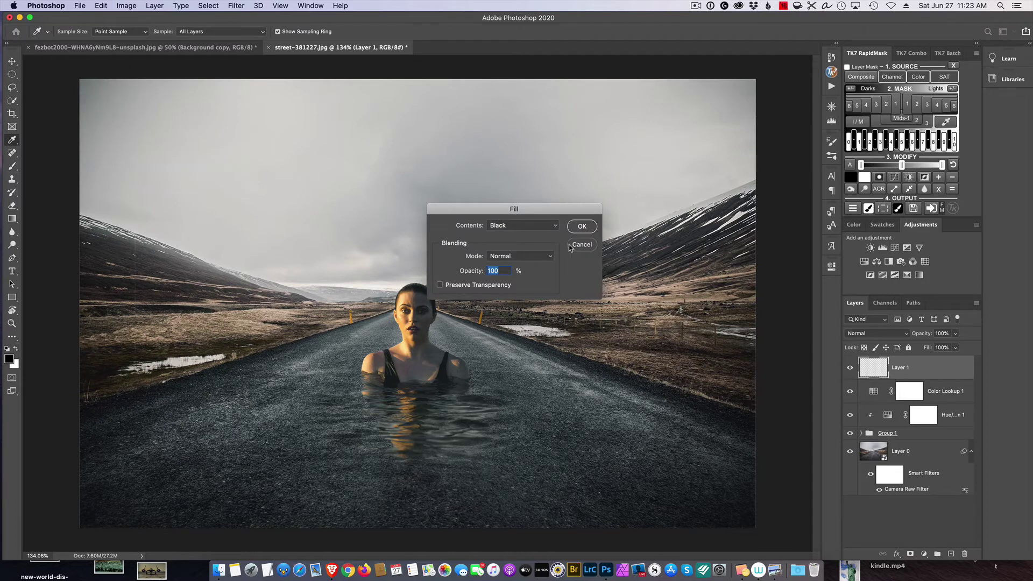
{"action": "left_click", "coordinate": [579, 231]}
{"action": "key", "text": "b"}
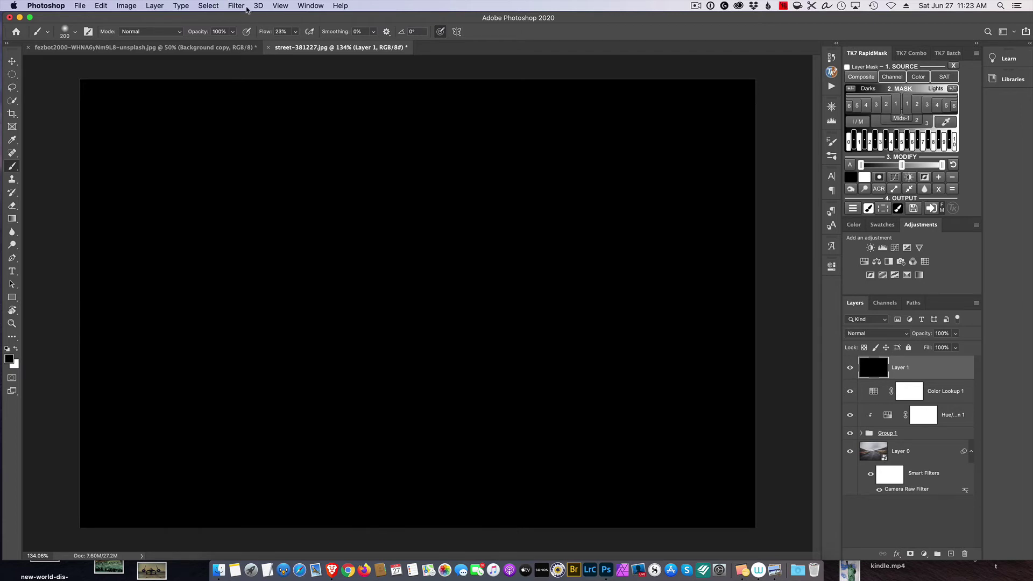
Step: Render a 105mm Prime lens flare at 89% brightness in the centre of the black layer, after comparing the 35mm Prime and 50-300mm Zoom types
{"action": "left_click", "coordinate": [247, 8]}
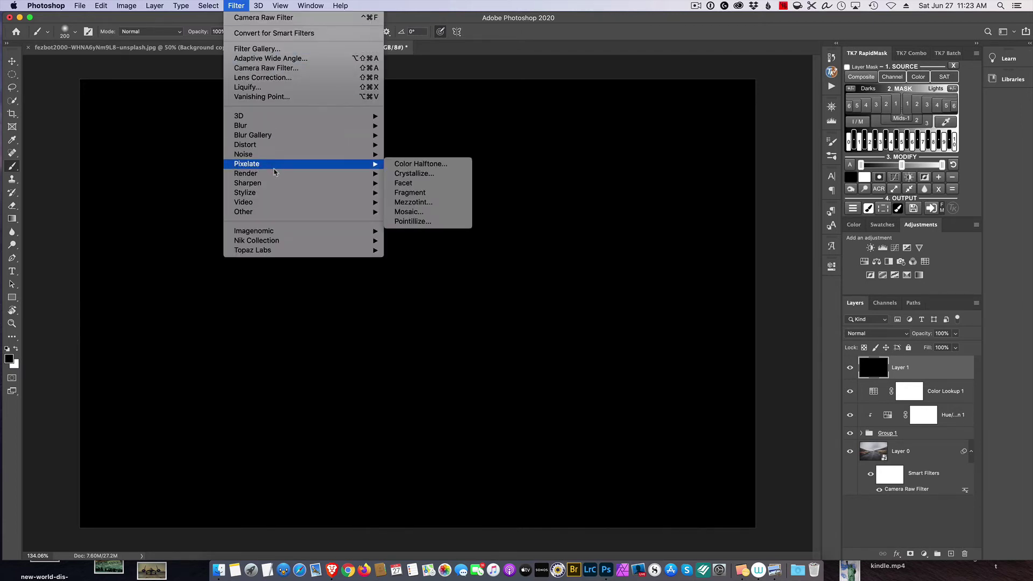
{"action": "mouse_move", "coordinate": [276, 174]}
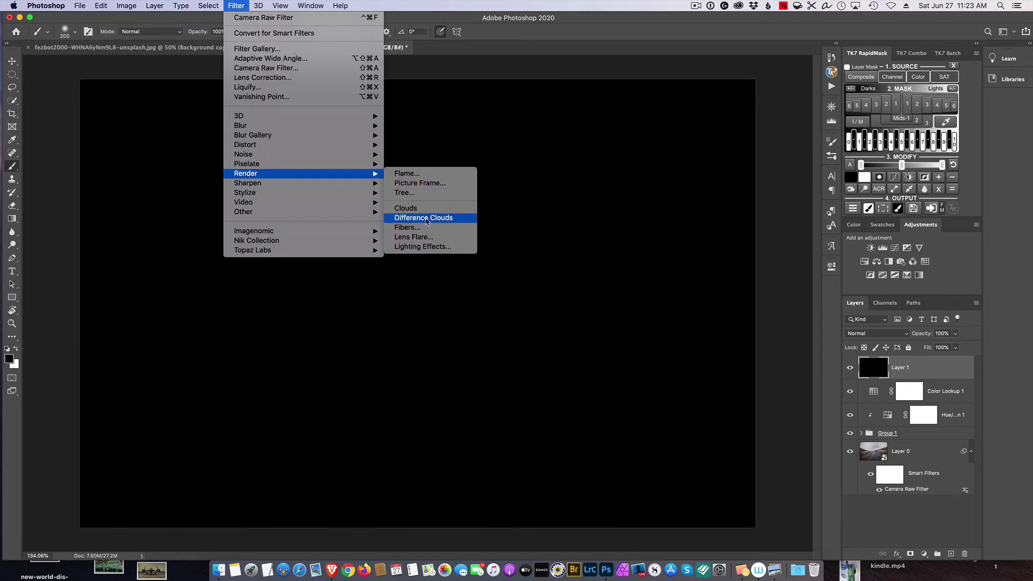
{"action": "left_click", "coordinate": [428, 237]}
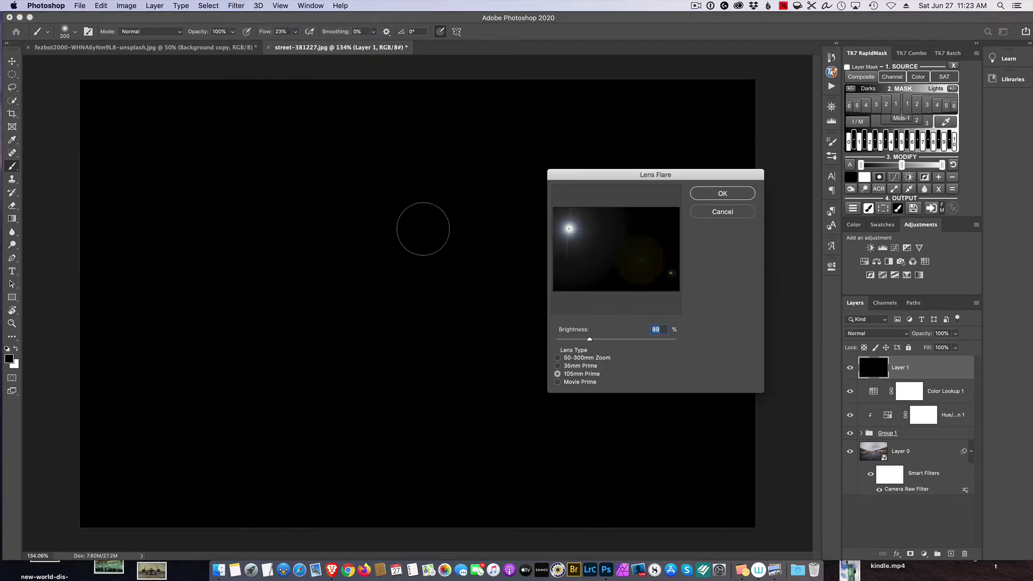
{"action": "left_click", "coordinate": [557, 366]}
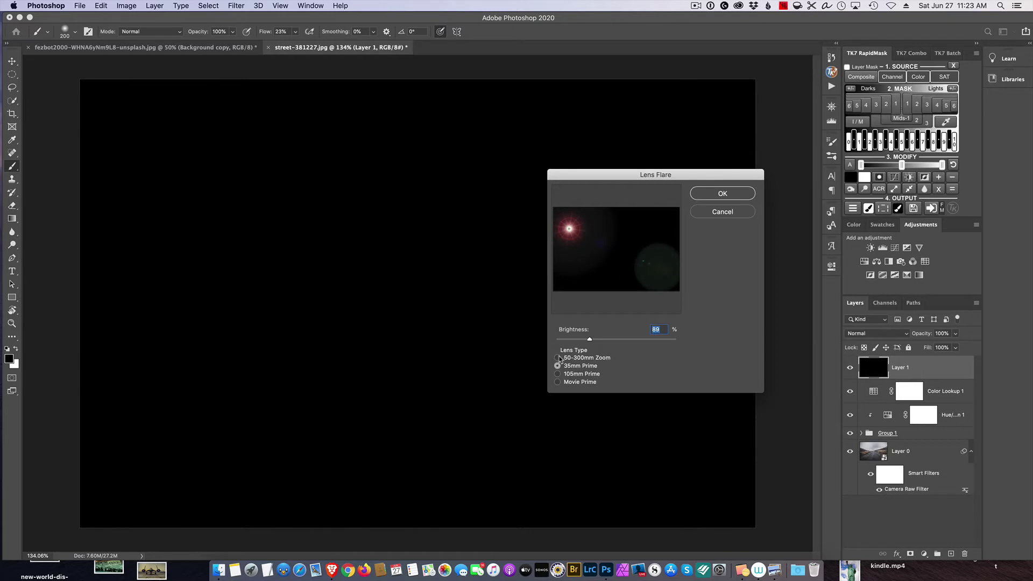
{"action": "left_click", "coordinate": [558, 357]}
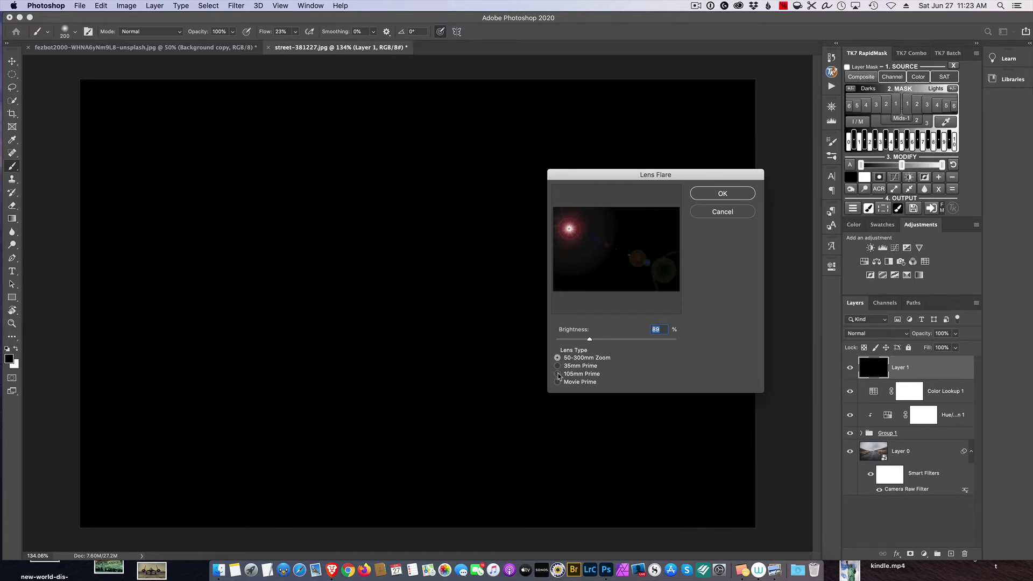
{"action": "left_click", "coordinate": [558, 373]}
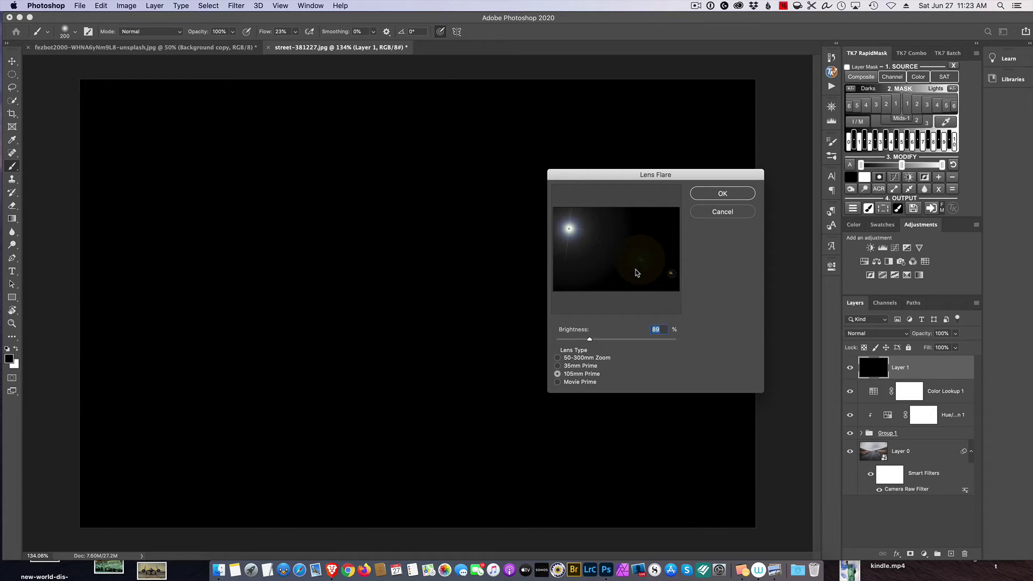
{"action": "left_click_drag", "start_coordinate": [640, 263], "coordinate": [616, 252]}
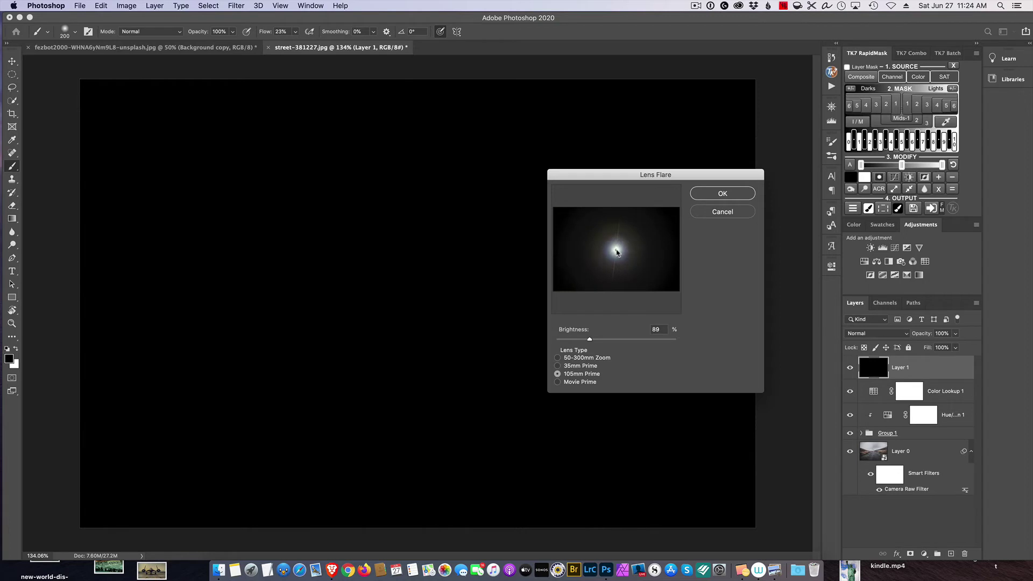
{"action": "left_click", "coordinate": [738, 193]}
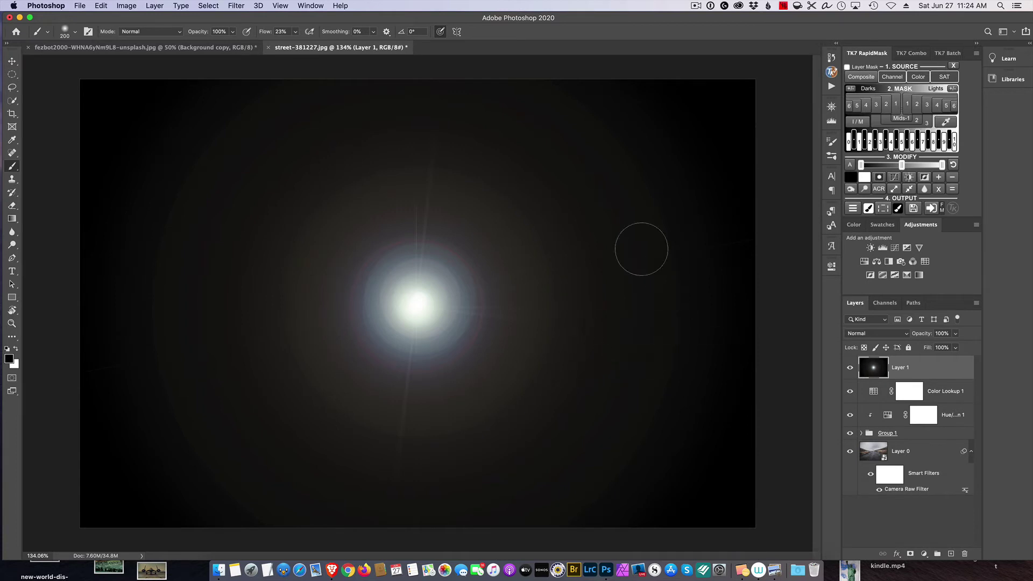
Step: Apply a Gaussian Blur with a 36.0-pixel radius to the lens flare layer
{"action": "left_click", "coordinate": [239, 5]}
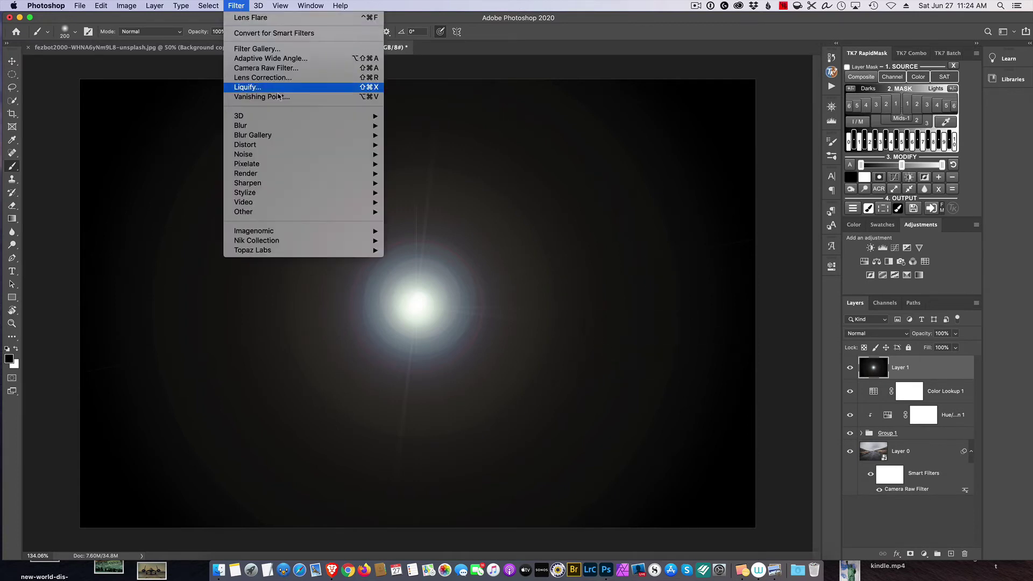
{"action": "mouse_move", "coordinate": [294, 129]}
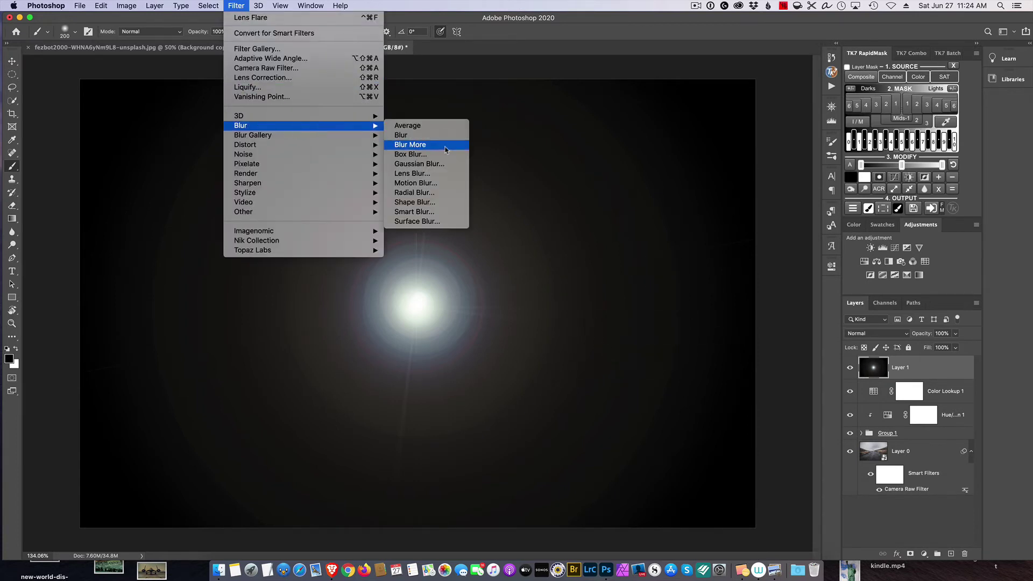
{"action": "left_click", "coordinate": [440, 163]}
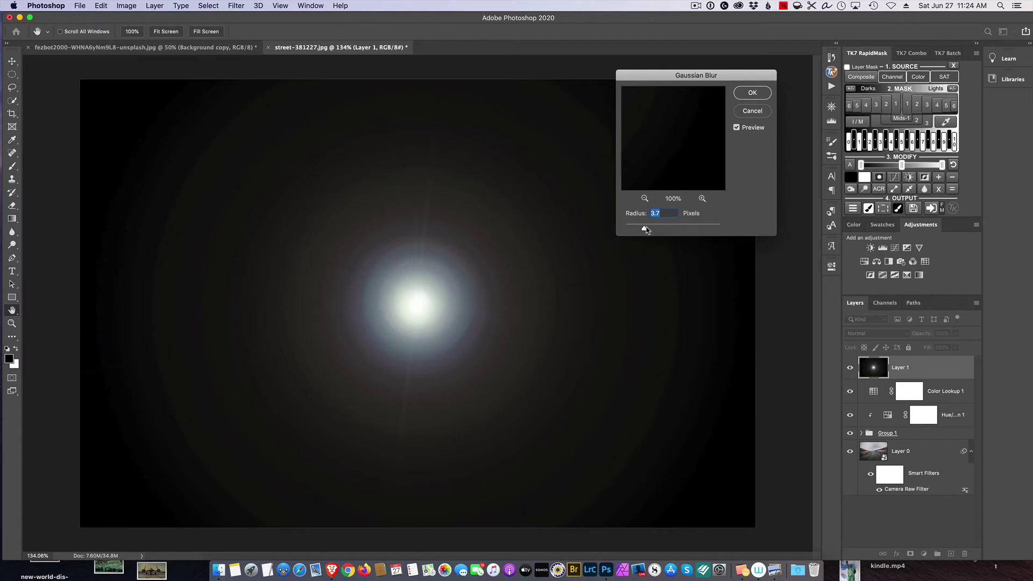
{"action": "left_click_drag", "start_coordinate": [644, 229], "coordinate": [672, 230]}
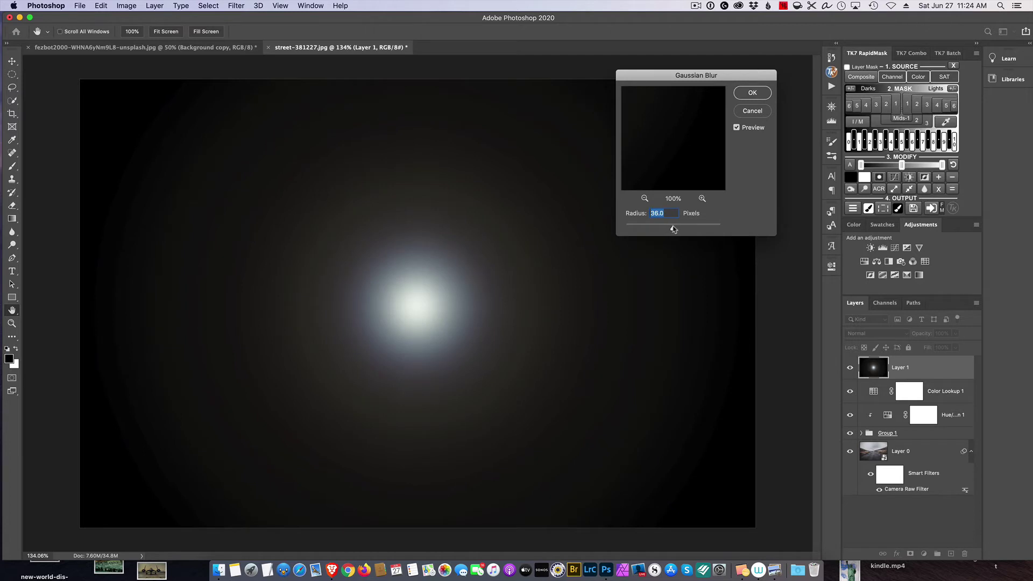
{"action": "left_click", "coordinate": [744, 96]}
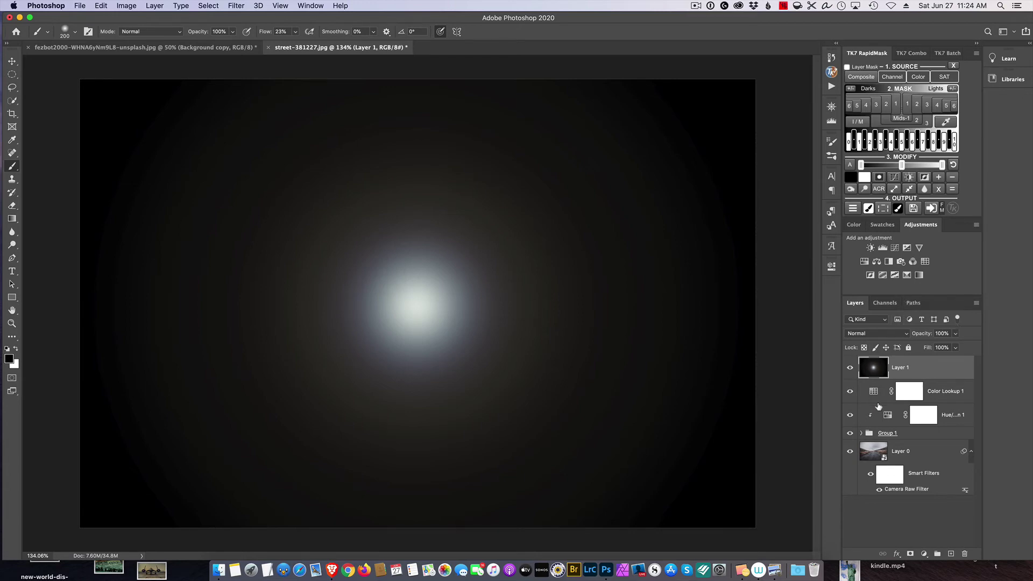
Step: Set the blurred flare layer's blend mode to Screen and move the glow onto the ridge of the left hillside
{"action": "left_click", "coordinate": [882, 335]}
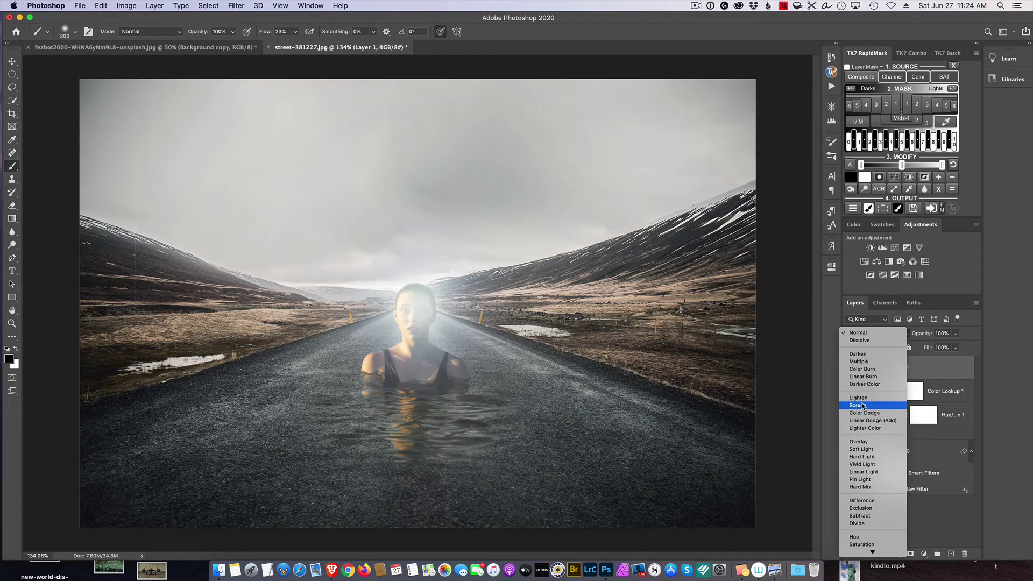
{"action": "left_click", "coordinate": [862, 405]}
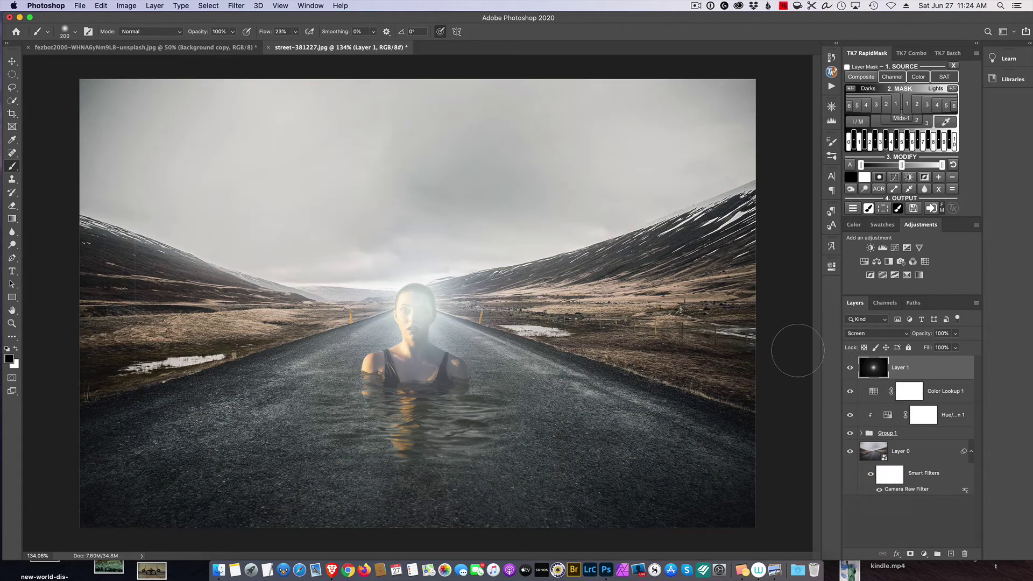
{"action": "left_click", "coordinate": [13, 61]}
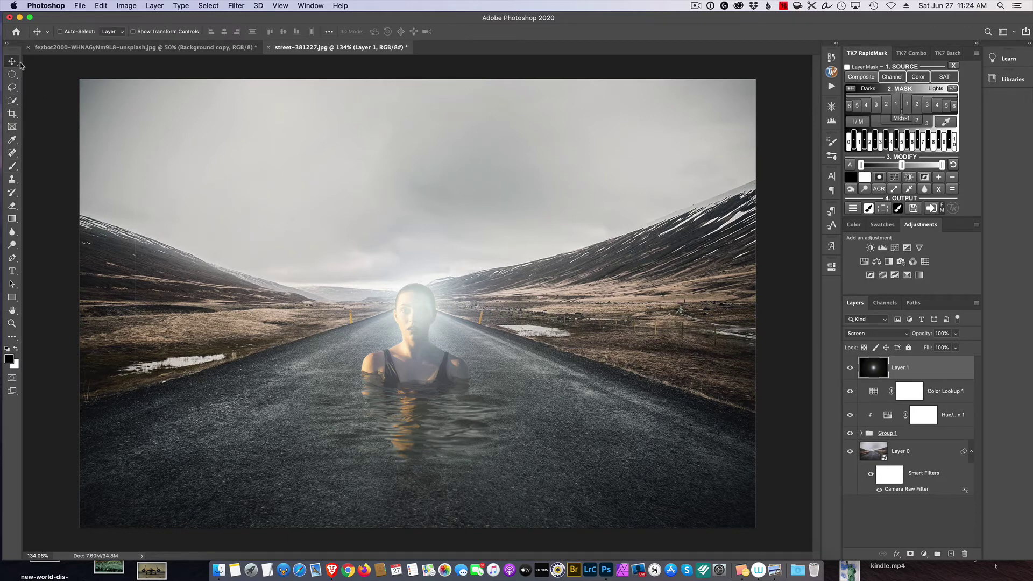
{"action": "left_click_drag", "start_coordinate": [410, 307], "coordinate": [154, 236]}
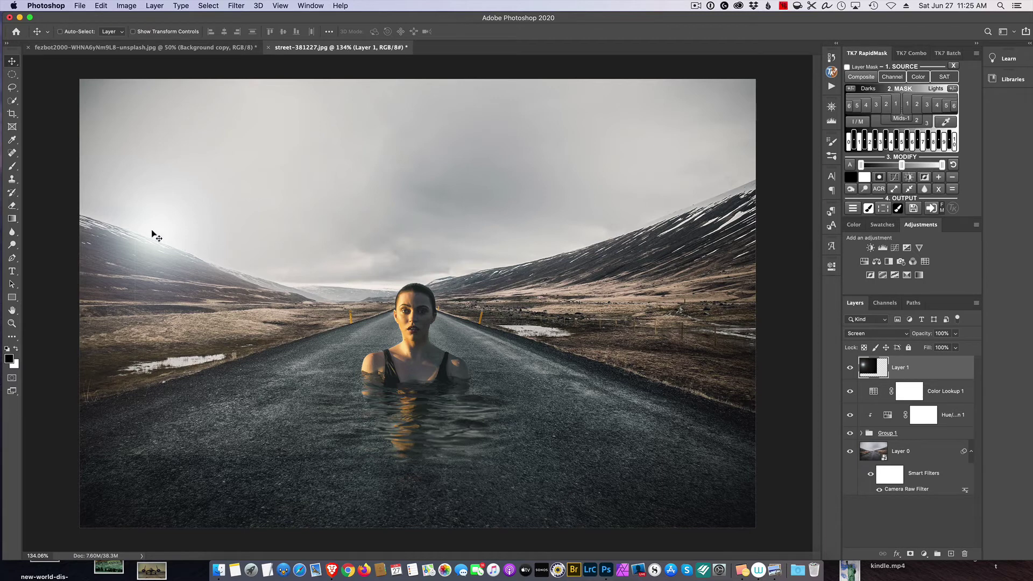
{"action": "mouse_move", "coordinate": [157, 235]}
{"action": "left_mouse_down"}
{"action": "mouse_move", "coordinate": [134, 224]}
{"action": "mouse_move", "coordinate": [164, 225]}
{"action": "mouse_move", "coordinate": [151, 235]}
{"action": "left_mouse_up"}
Step: Try adjusting the blurred flare layer's opacity, and delete that layer
{"action": "mouse_move", "coordinate": [924, 336]}
{"action": "left_mouse_down"}
{"action": "mouse_move", "coordinate": [910, 338]}
{"action": "mouse_move", "coordinate": [942, 338]}
{"action": "left_mouse_up"}
{"action": "left_click_drag", "start_coordinate": [940, 375], "coordinate": [964, 554]}
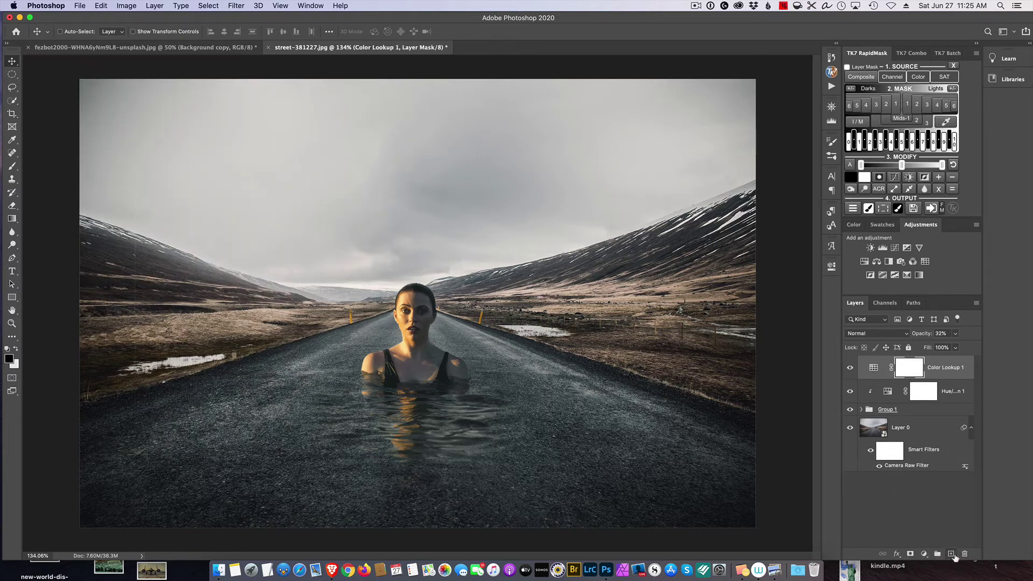
Step: Create a fresh layer above the Color Lookup adjustment and fill it with 100% black in Normal mode
{"action": "left_click", "coordinate": [951, 555]}
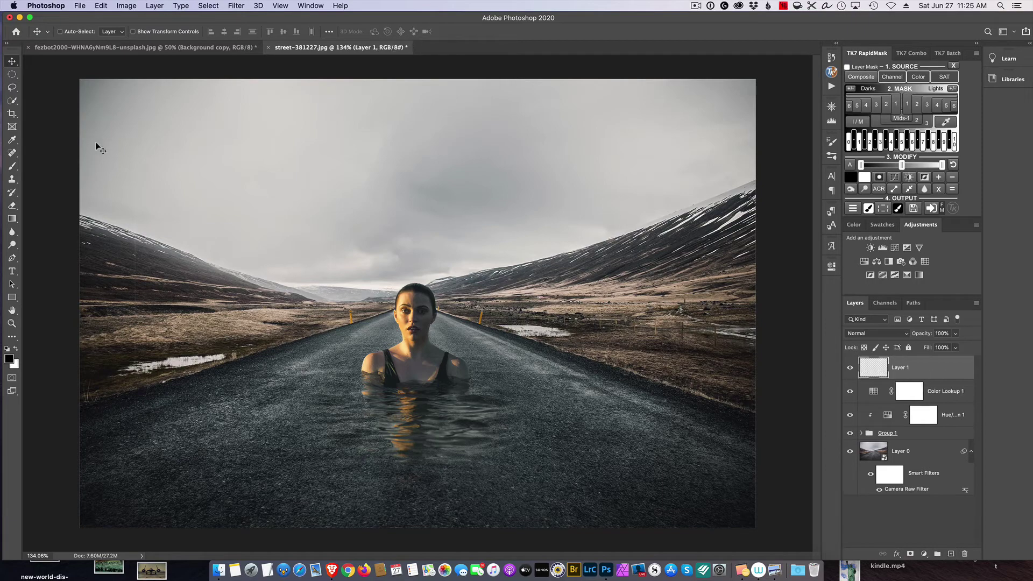
{"action": "left_click", "coordinate": [101, 6]}
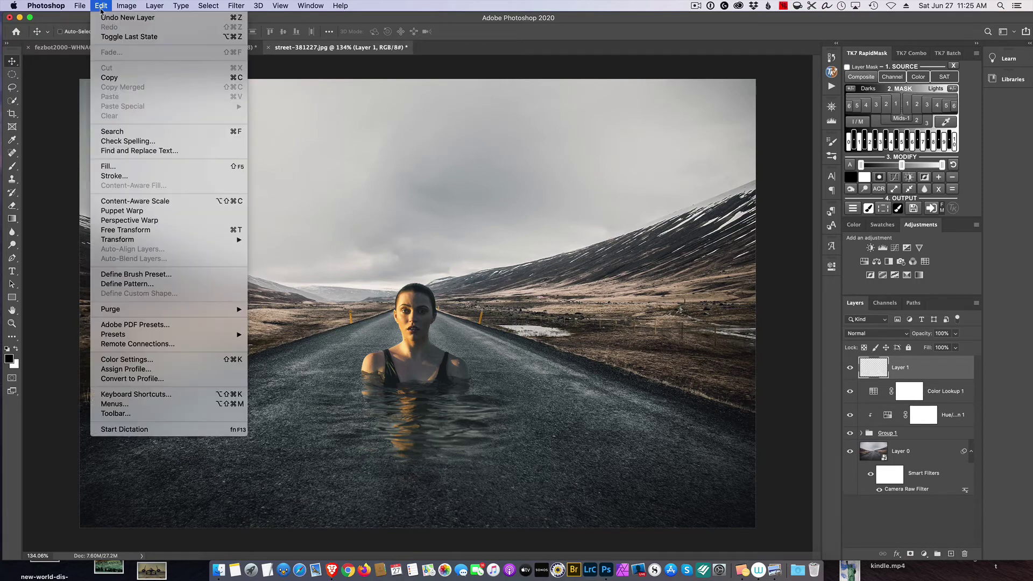
{"action": "left_click", "coordinate": [119, 167]}
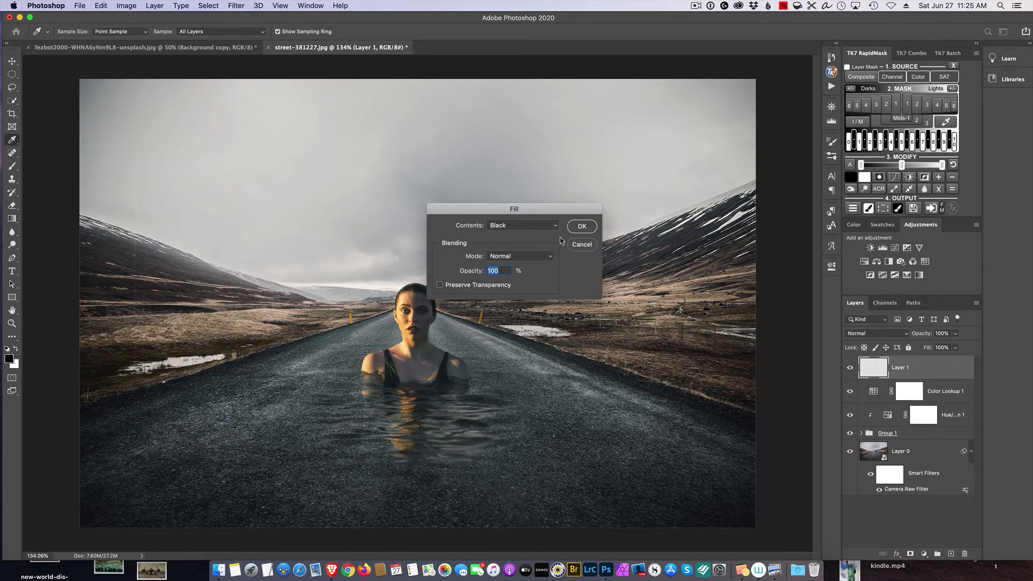
{"action": "left_click", "coordinate": [580, 231]}
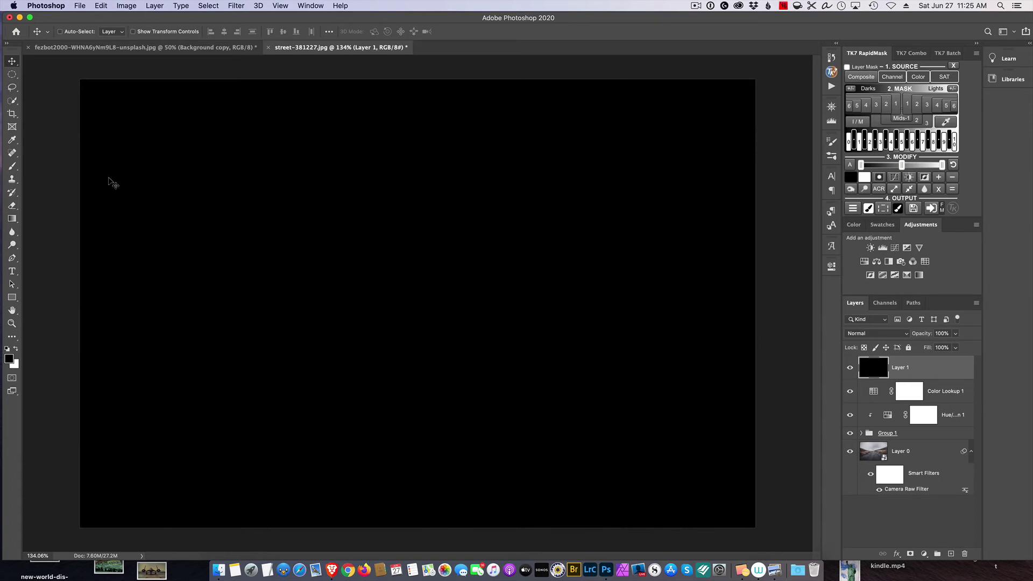
Step: Render a 105mm Prime lens flare on the black layer, with its centre slightly up and left of the middle
{"action": "left_click", "coordinate": [237, 6]}
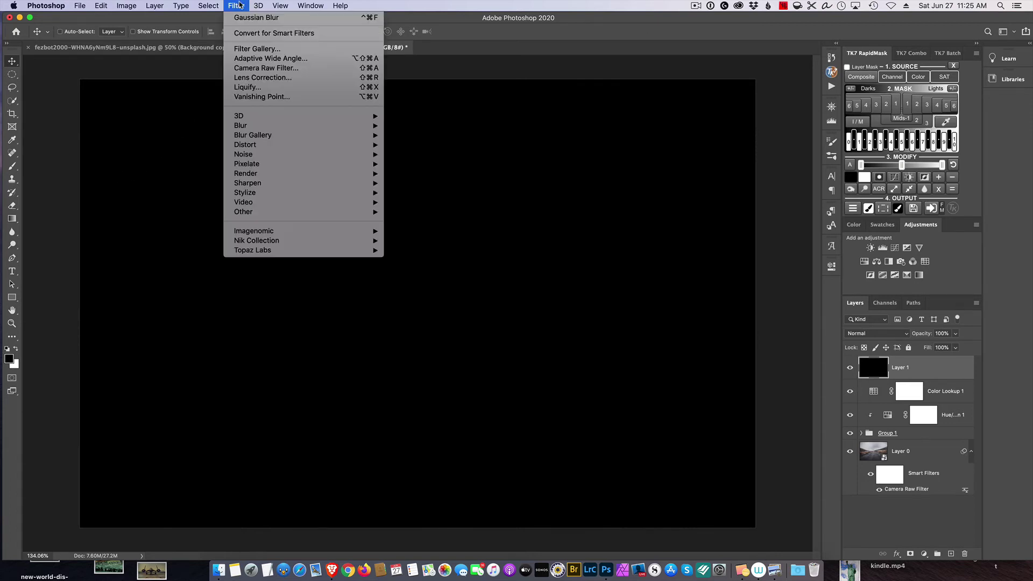
{"action": "mouse_move", "coordinate": [274, 172]}
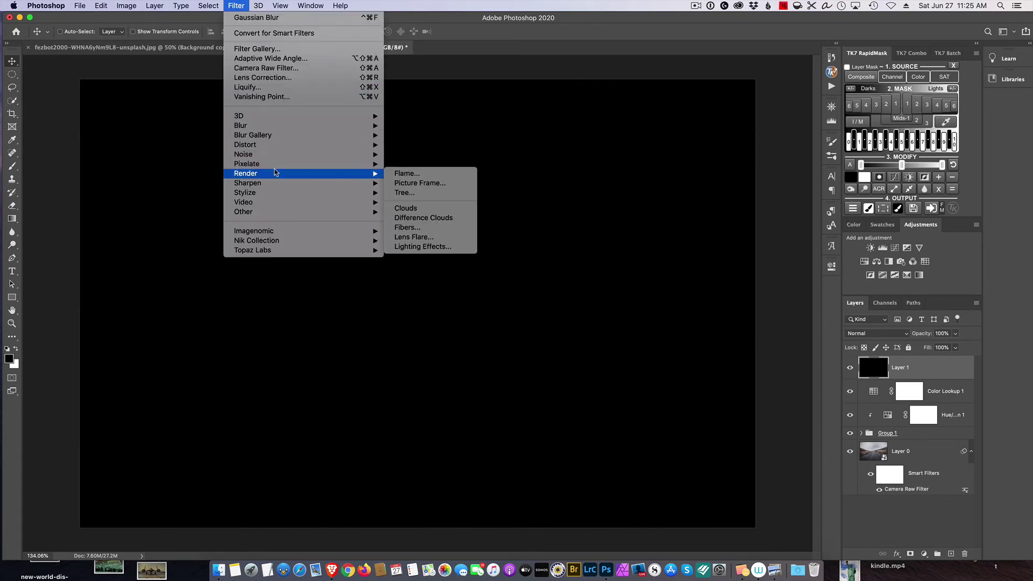
{"action": "left_click", "coordinate": [422, 240]}
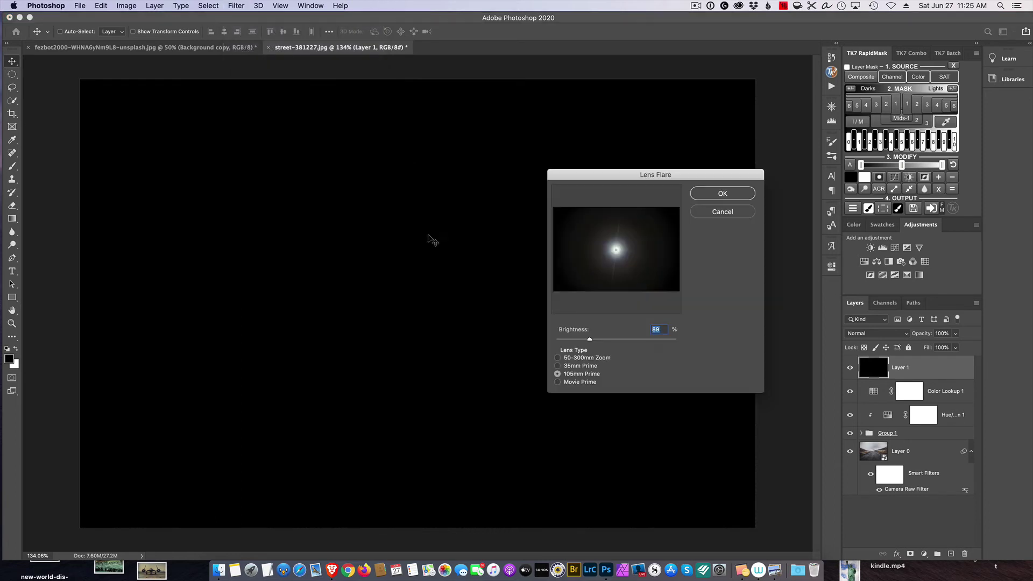
{"action": "left_click_drag", "start_coordinate": [618, 250], "coordinate": [602, 245]}
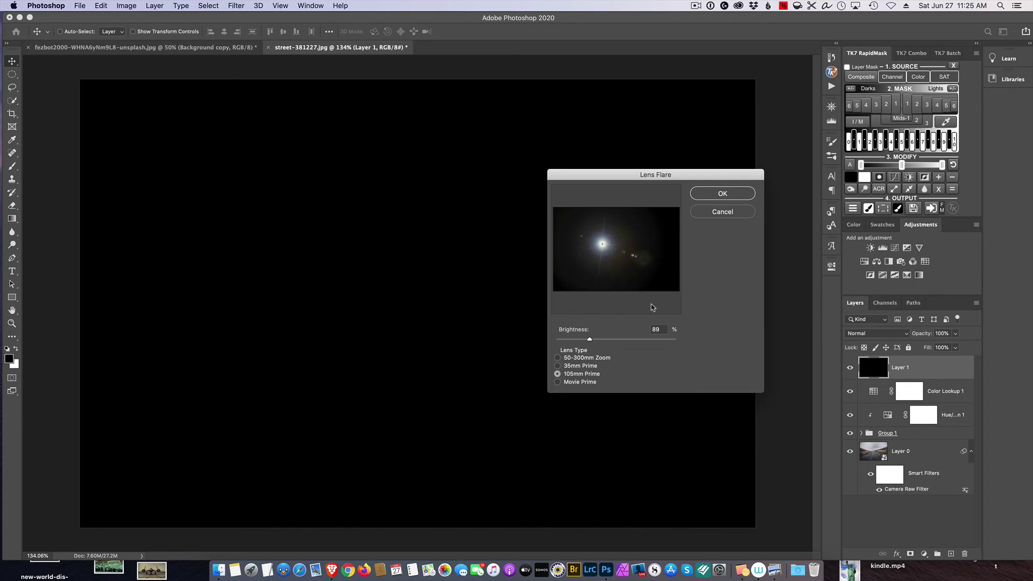
{"action": "left_click_drag", "start_coordinate": [591, 343], "coordinate": [591, 342]}
{"action": "left_click", "coordinate": [722, 193]}
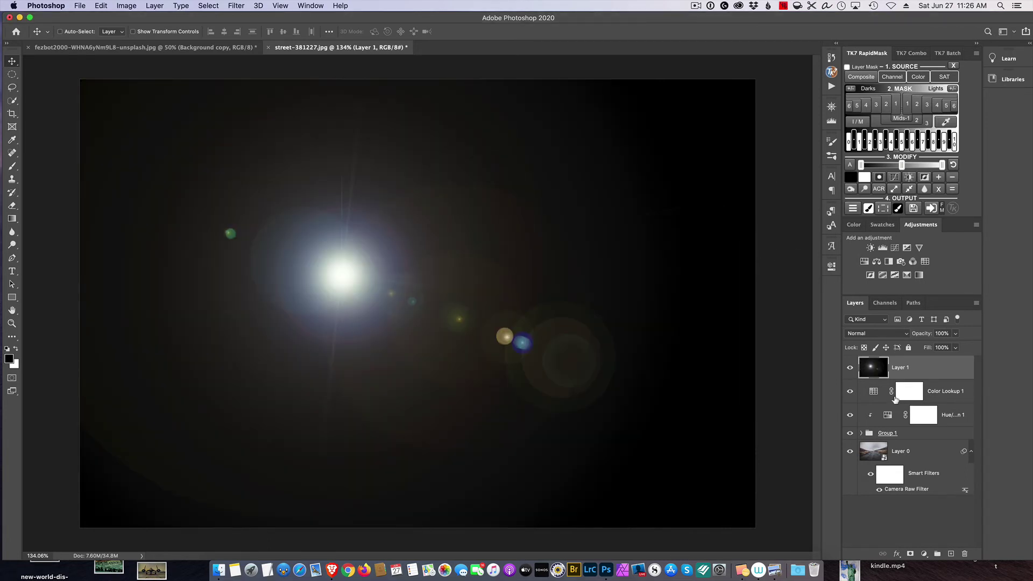
Step: Set the flare layer's blend mode to Screen and move the flare to the top of the left hillside at the image's edge
{"action": "left_click", "coordinate": [891, 338]}
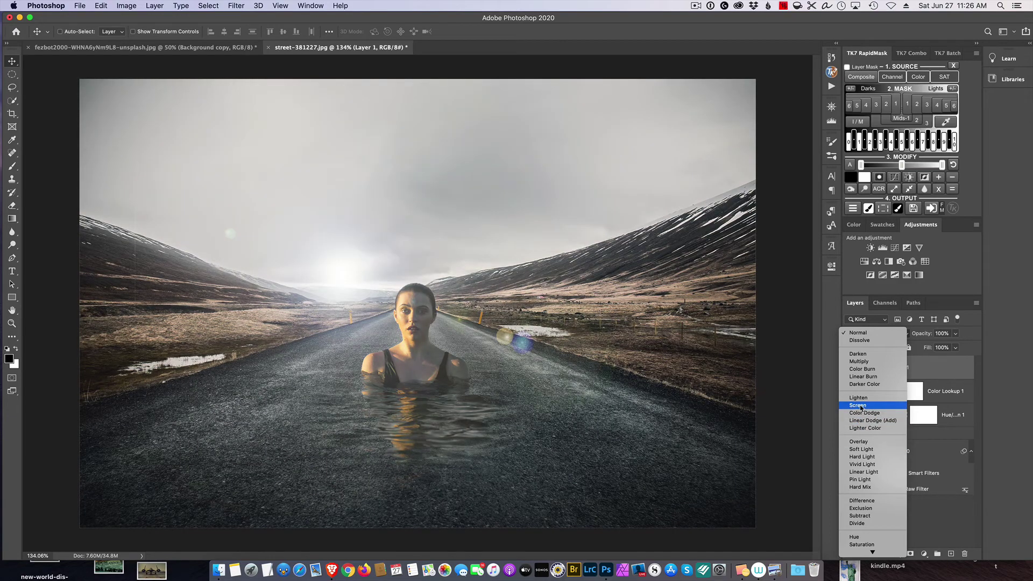
{"action": "left_click", "coordinate": [861, 407]}
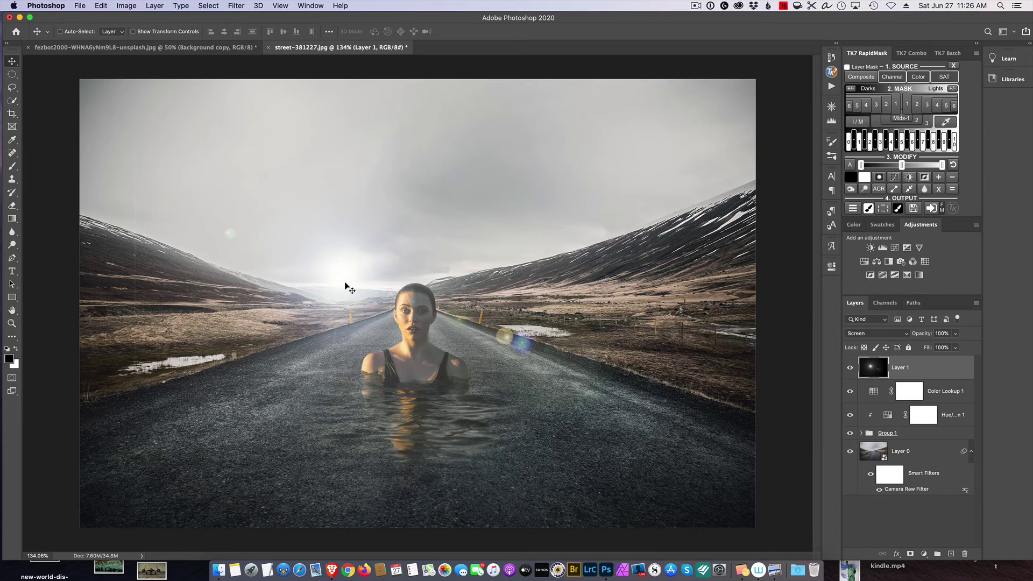
{"action": "left_click_drag", "start_coordinate": [346, 283], "coordinate": [105, 215]}
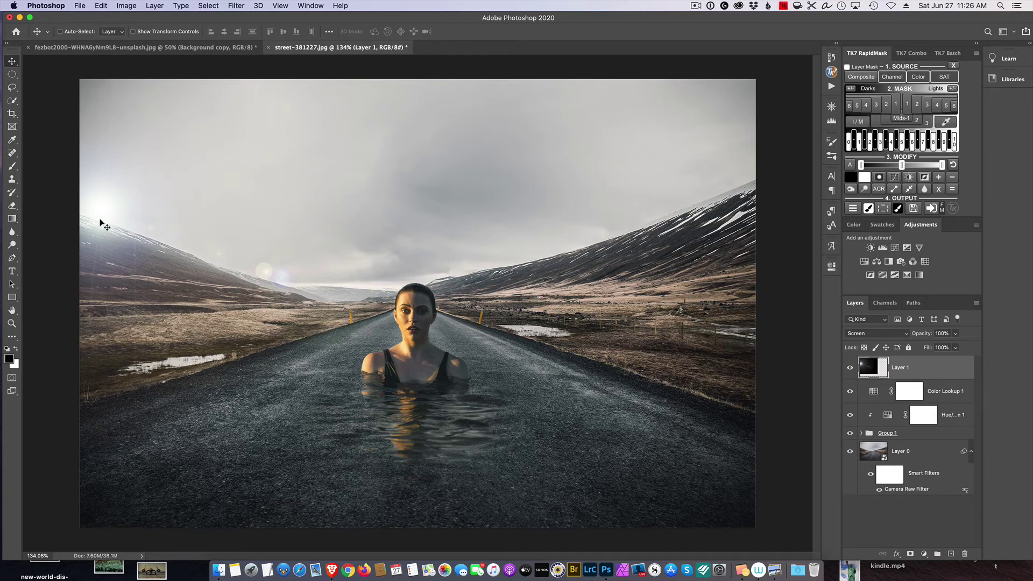
Step: Nudge the lens flare slightly closer to the image's left edge and add a Color Lookup adjustment above the flare layer
{"action": "mouse_move", "coordinate": [99, 223]}
{"action": "left_mouse_down"}
{"action": "mouse_move", "coordinate": [143, 260]}
{"action": "mouse_move", "coordinate": [88, 217]}
{"action": "mouse_move", "coordinate": [94, 223]}
{"action": "left_mouse_up"}
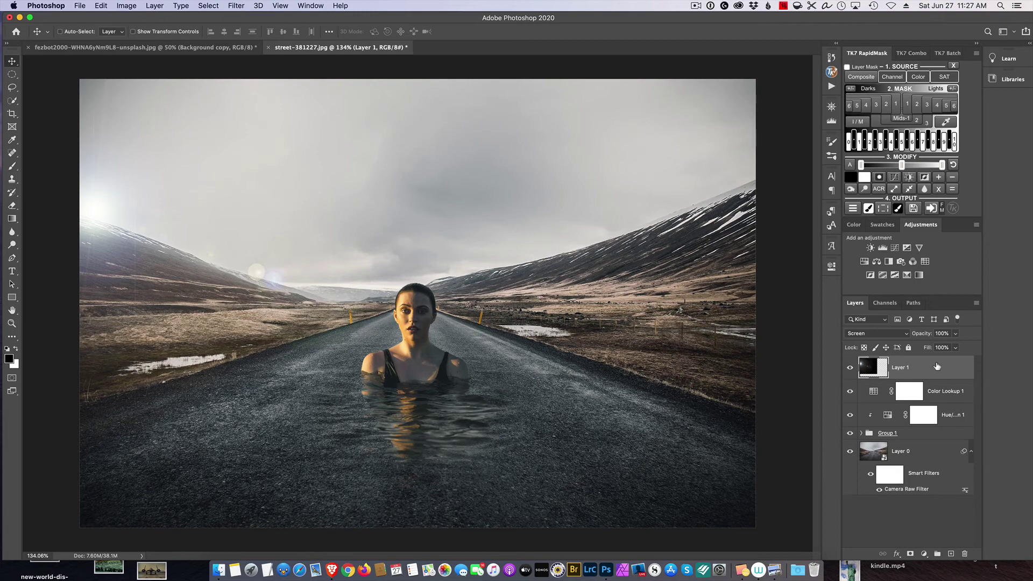
{"action": "left_click", "coordinate": [925, 261]}
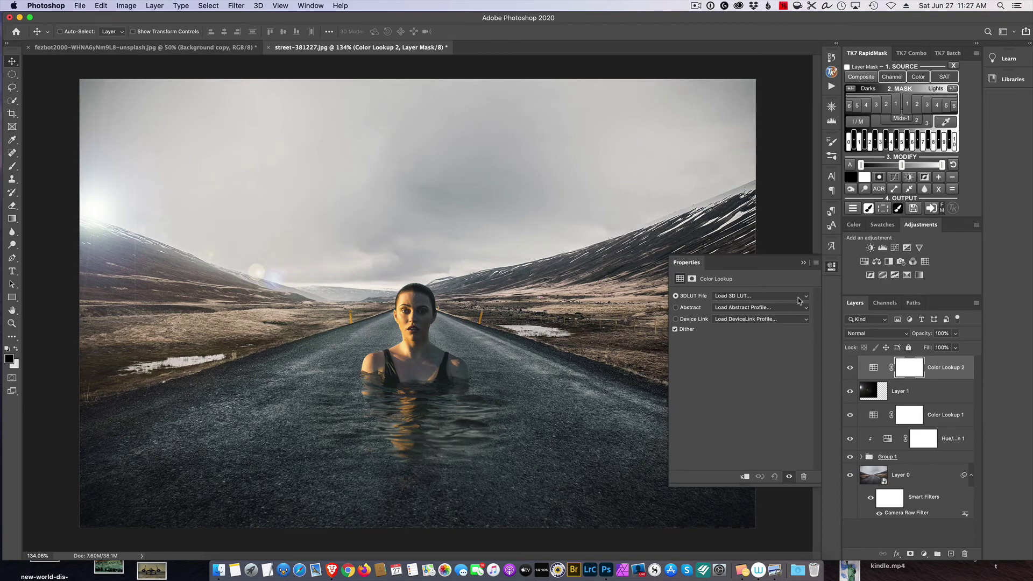
Step: Try the 2Strip.look and Candlelight.CUBE 3D LUTs on the Color Lookup adjustment above the flare
{"action": "left_click", "coordinate": [797, 300]}
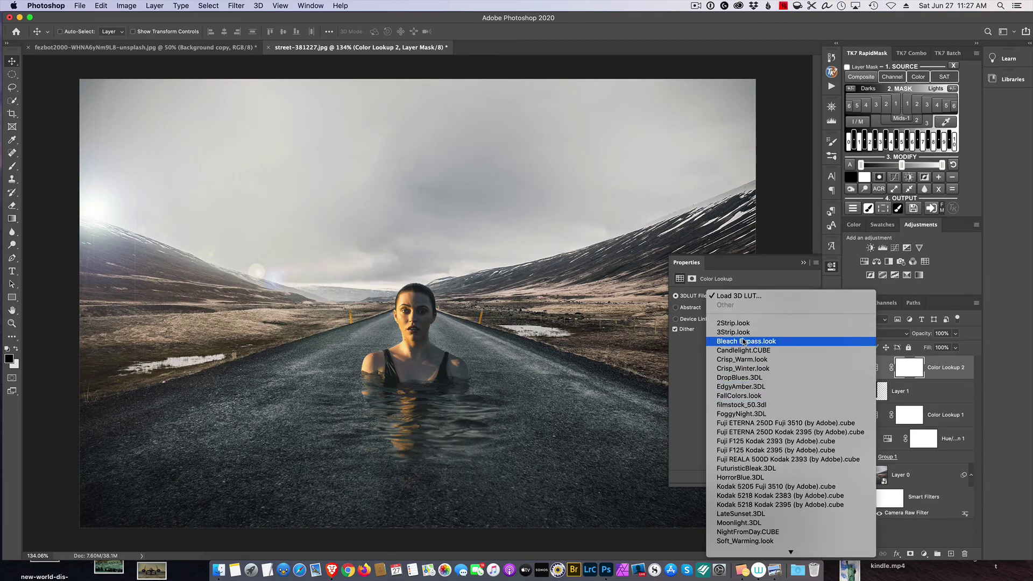
{"action": "left_click", "coordinate": [737, 323]}
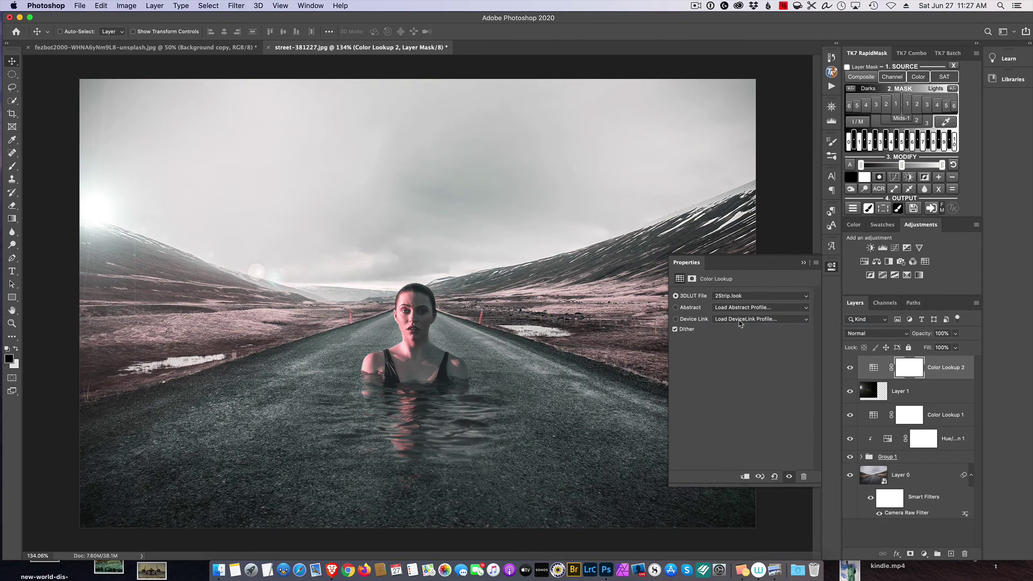
{"action": "left_click", "coordinate": [748, 299]}
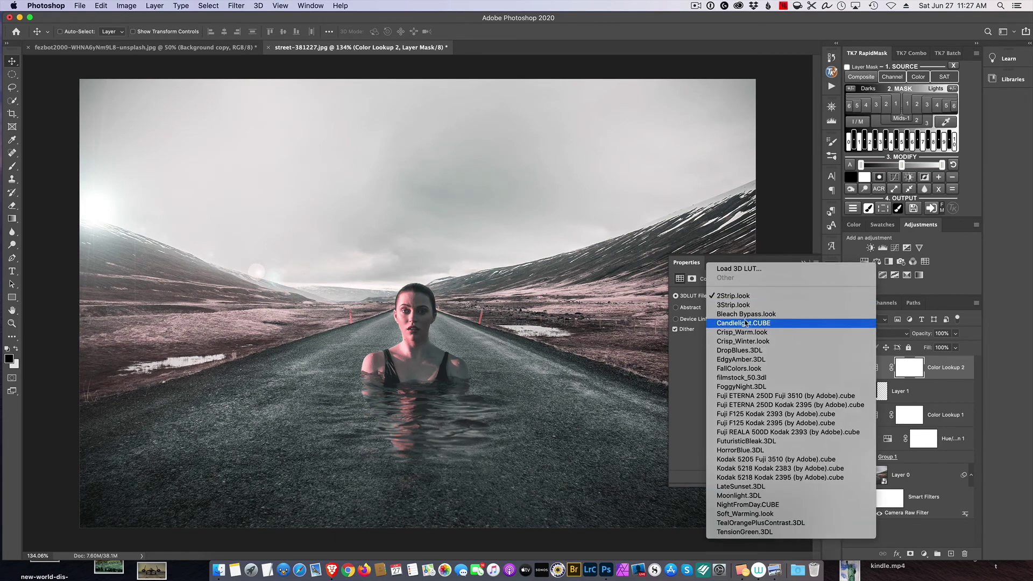
{"action": "left_click", "coordinate": [744, 323]}
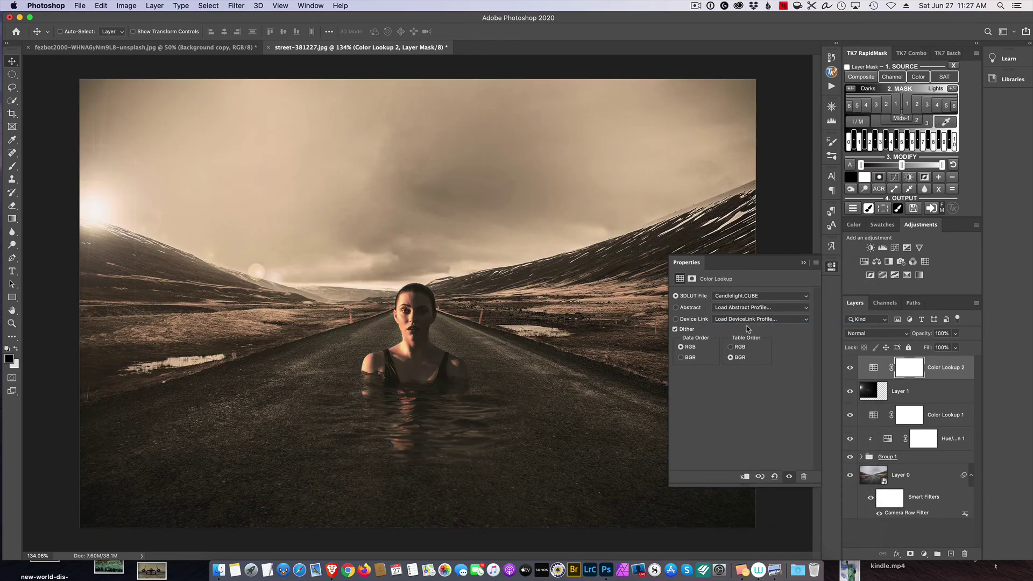
Step: Apply the DropBlues.3DL LUT to the topmost Color Lookup adjustment and compare the image with and without it
{"action": "left_click", "coordinate": [749, 298]}
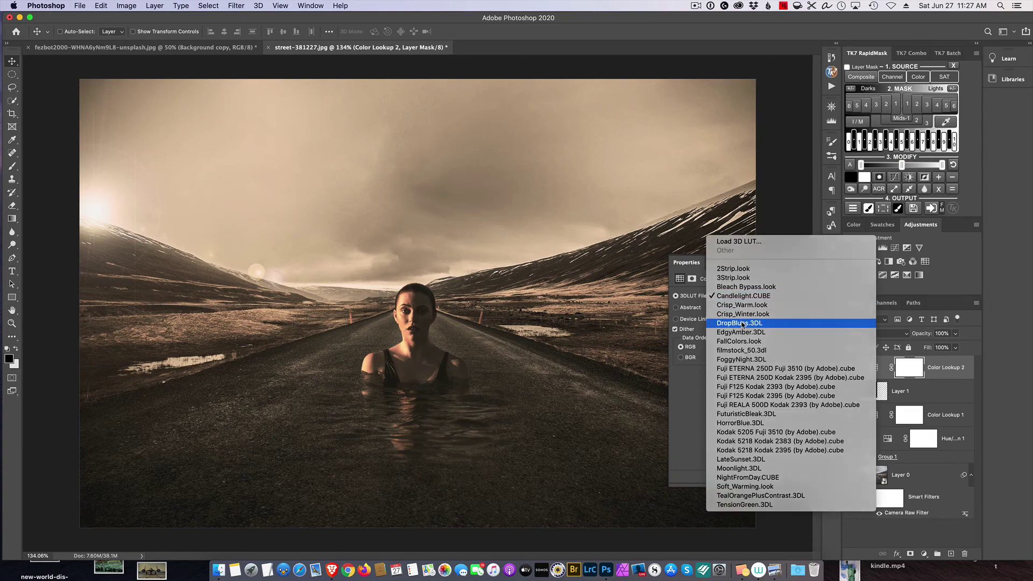
{"action": "left_click", "coordinate": [742, 322]}
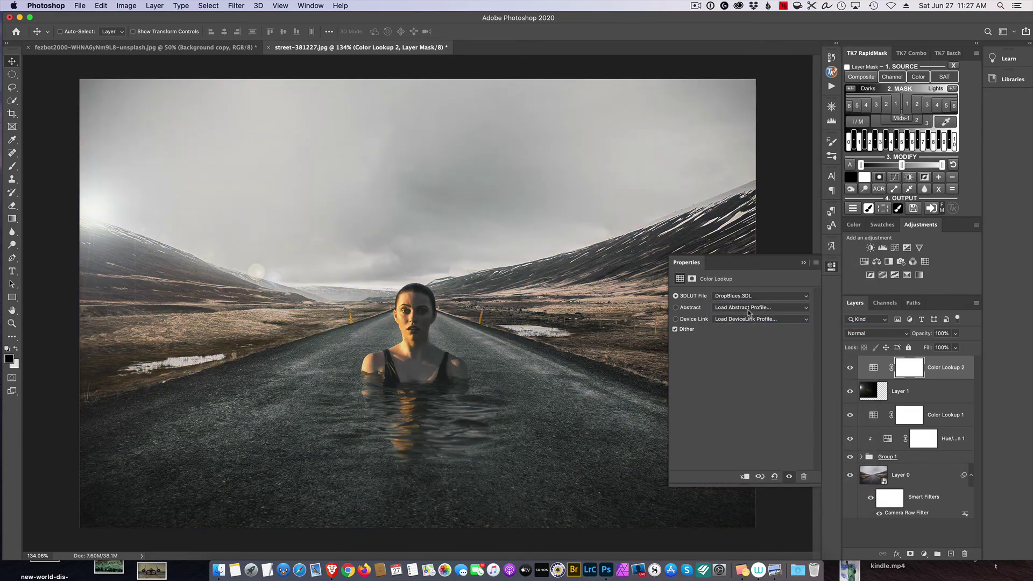
{"action": "left_click", "coordinate": [850, 369]}
{"action": "left_click", "coordinate": [850, 369]}
{"action": "left_click", "coordinate": [804, 264]}
{"action": "left_click", "coordinate": [850, 370]}
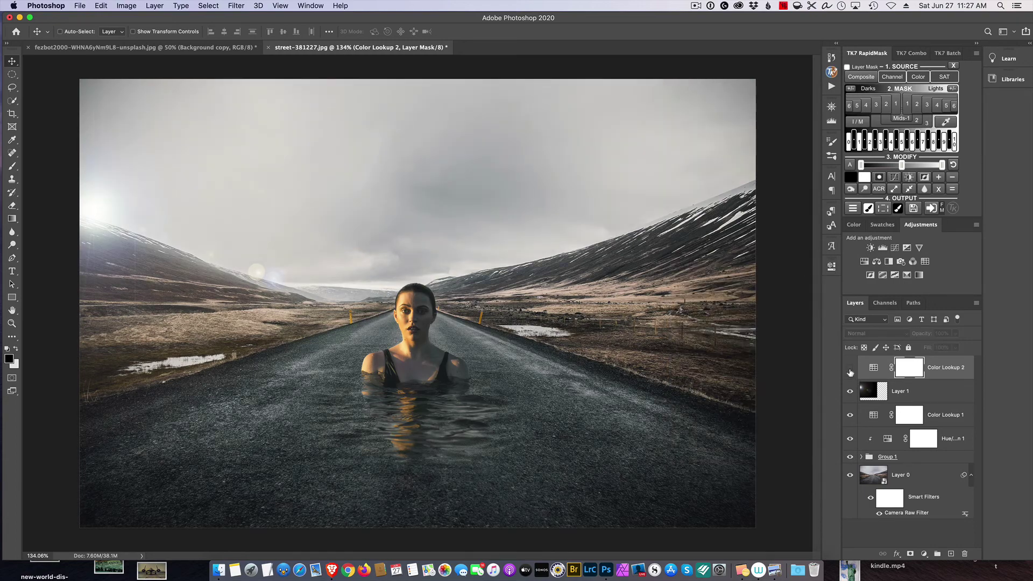
{"action": "left_click", "coordinate": [849, 370]}
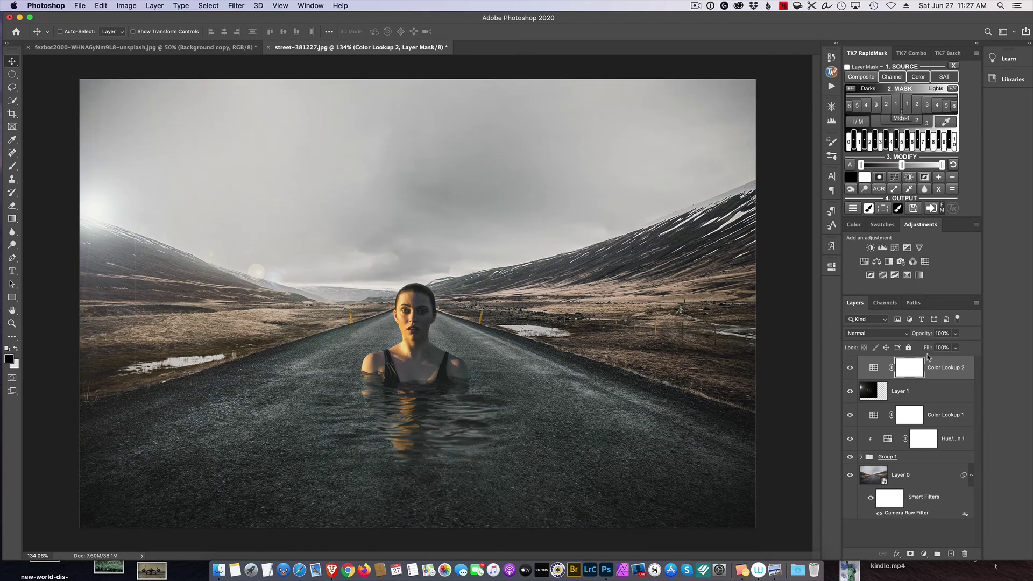
Step: Lower the topmost Color Lookup adjustment's opacity to 76% and check its effect on the woman, water and road
{"action": "left_click_drag", "start_coordinate": [930, 338], "coordinate": [917, 339]}
{"action": "left_click", "coordinate": [849, 369]}
{"action": "left_click", "coordinate": [849, 370]}
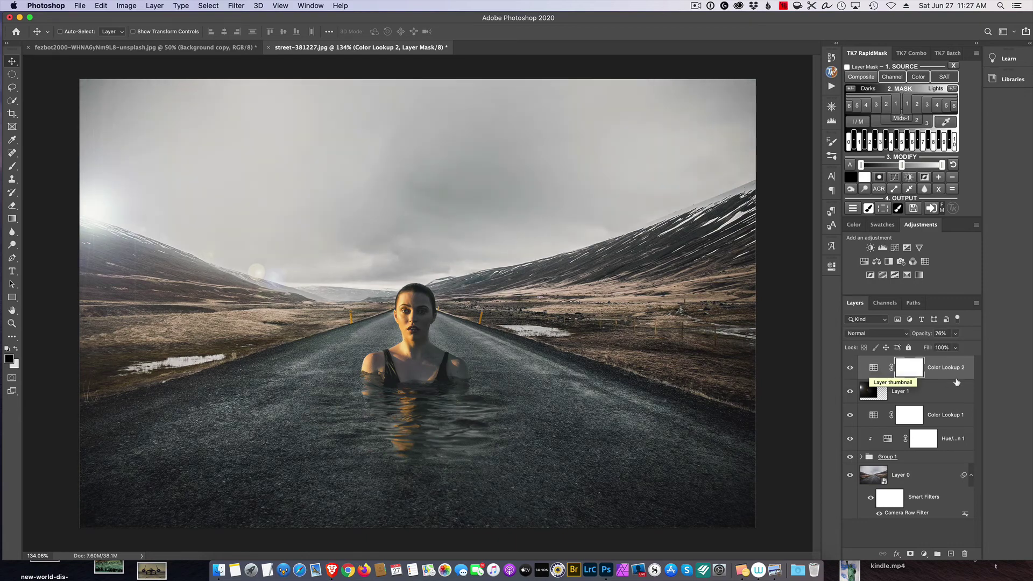
{"action": "scroll", "coordinate": [723, 332], "scroll_direction": "up", "scroll_amount": 3}
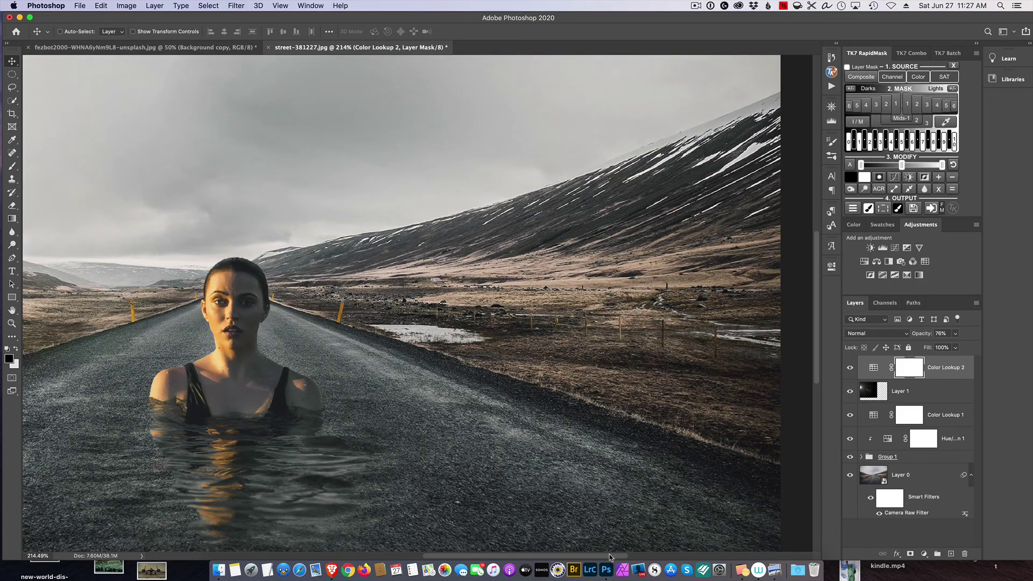
{"action": "left_click_drag", "start_coordinate": [611, 556], "coordinate": [558, 555]}
{"action": "scroll", "coordinate": [640, 414], "scroll_direction": "down", "scroll_amount": 3}
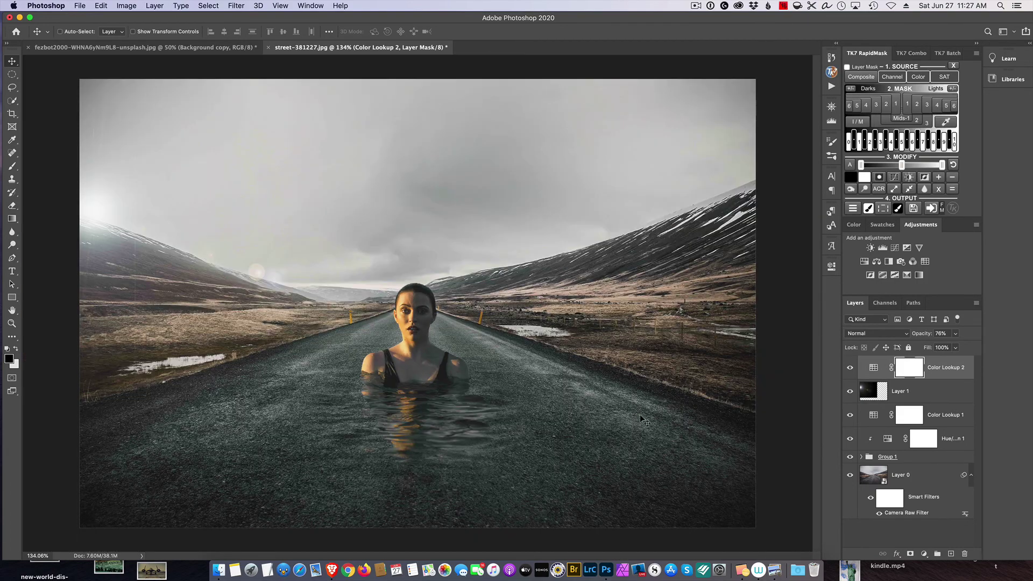
{"action": "left_click", "coordinate": [850, 367]}
{"action": "left_click", "coordinate": [851, 368]}
Step: Try the lens flare over the right hillside and move it back to the top of the left hillside
{"action": "left_click", "coordinate": [866, 391]}
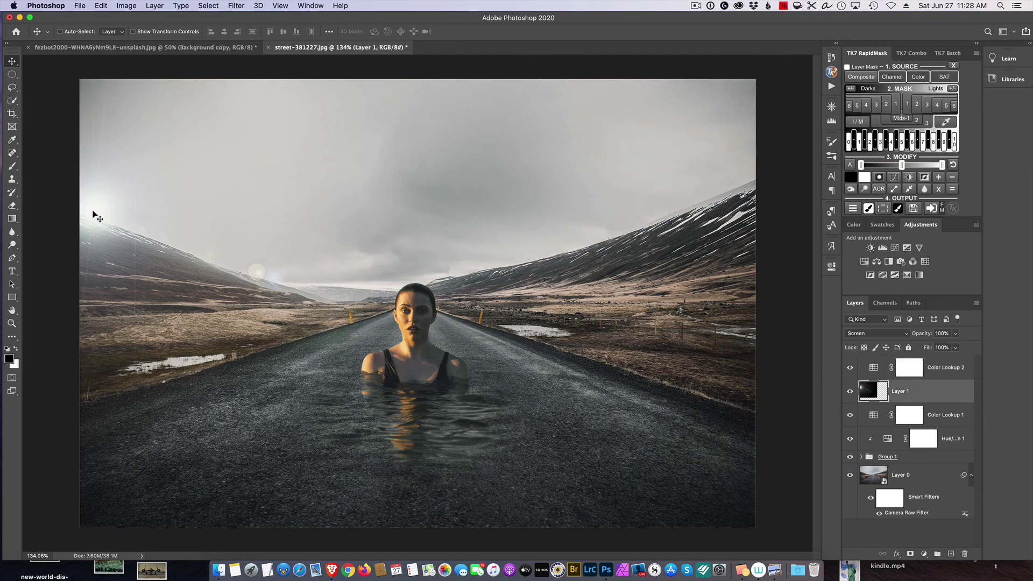
{"action": "left_click_drag", "start_coordinate": [101, 205], "coordinate": [694, 213]}
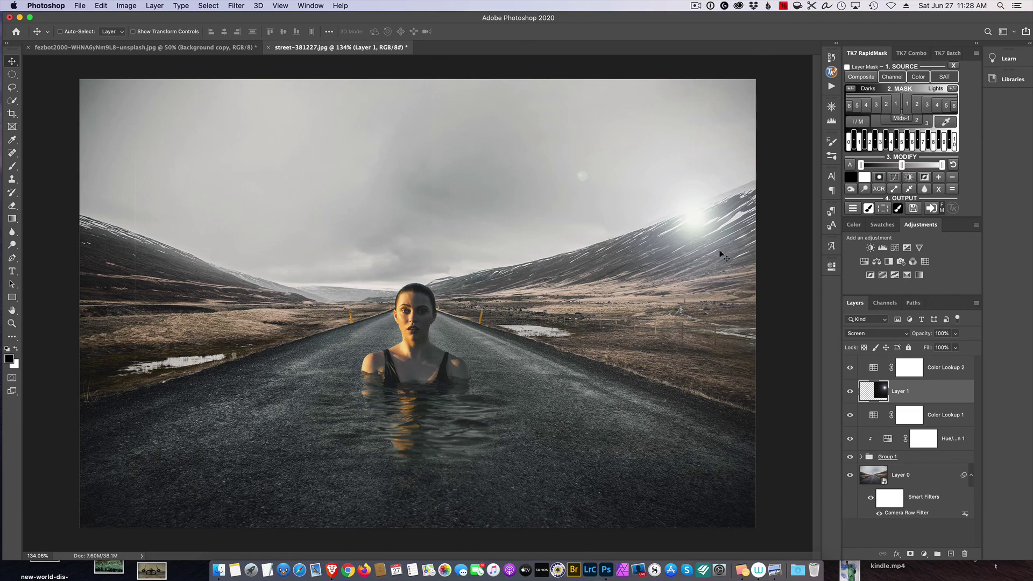
{"action": "left_click_drag", "start_coordinate": [696, 206], "coordinate": [107, 199]}
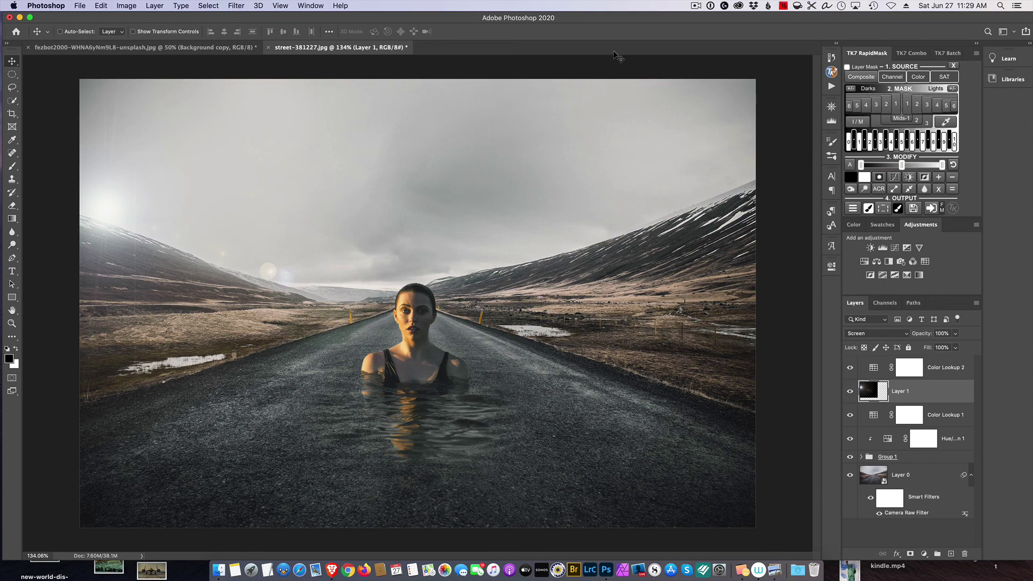
{"action": "left_click", "coordinate": [695, 6]}
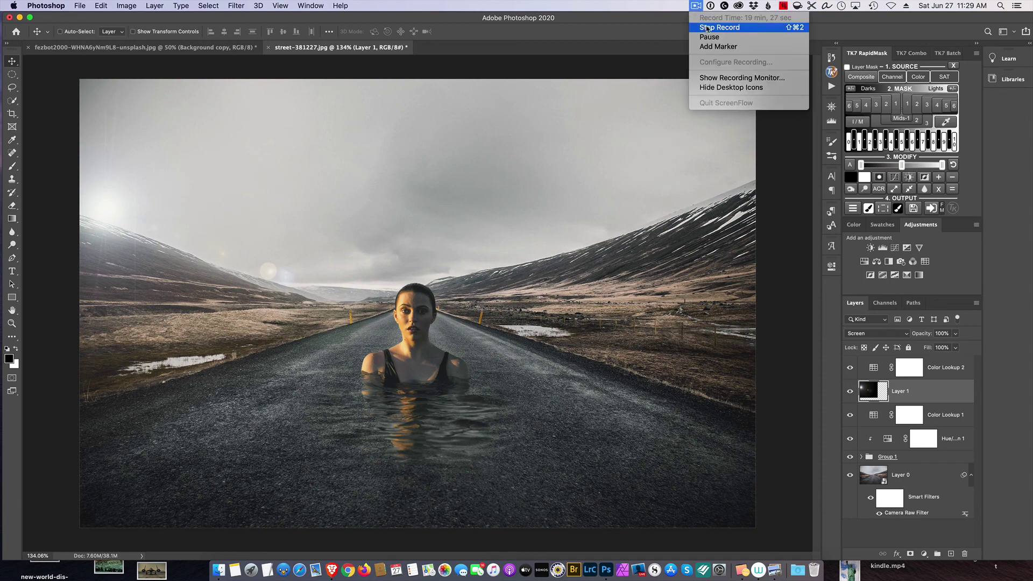
{"action": "left_click", "coordinate": [707, 28]}
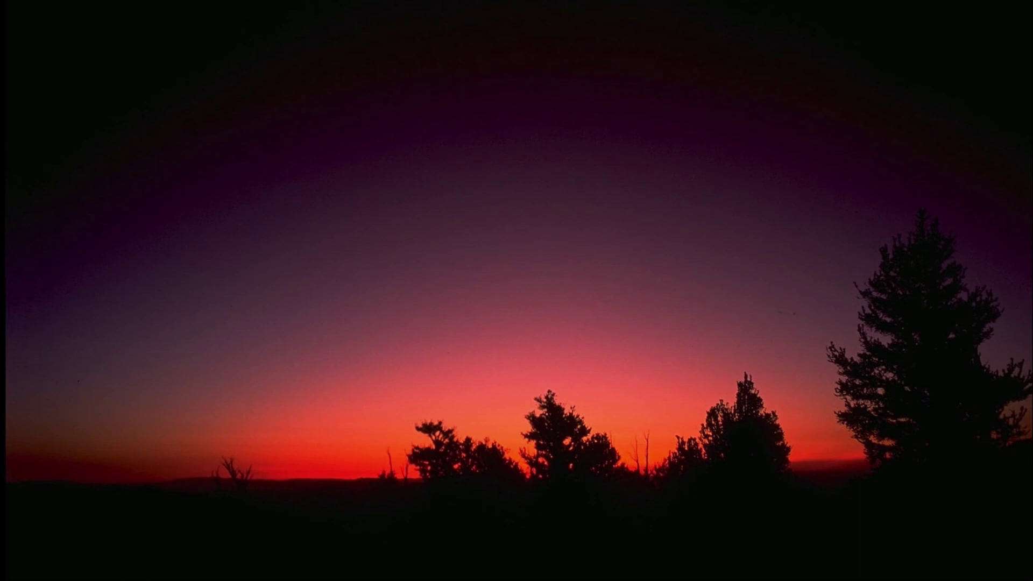